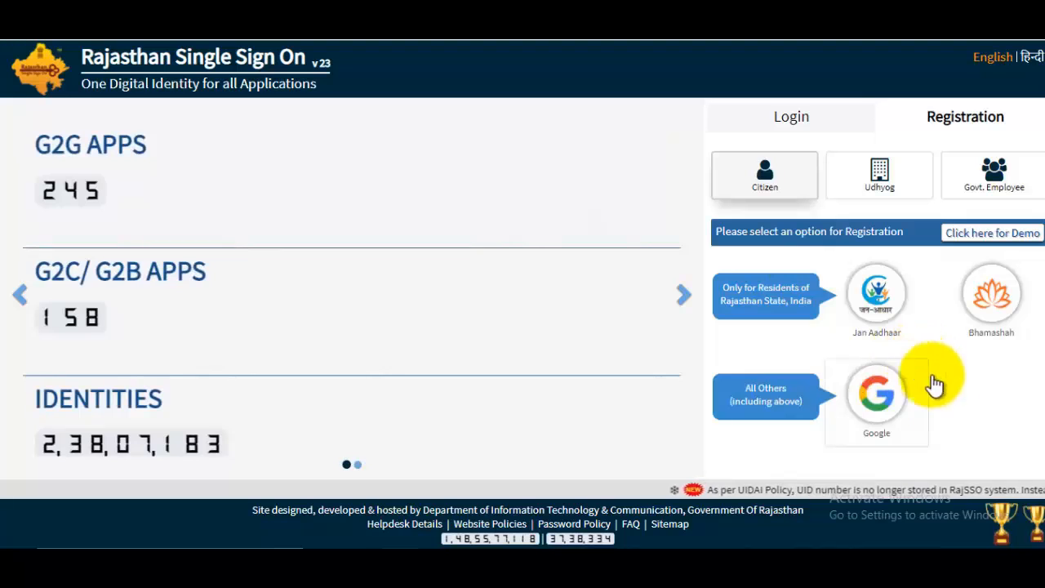
- Start a Google-based SSO registration and enter the chosen SSO username and password
click(890, 433)
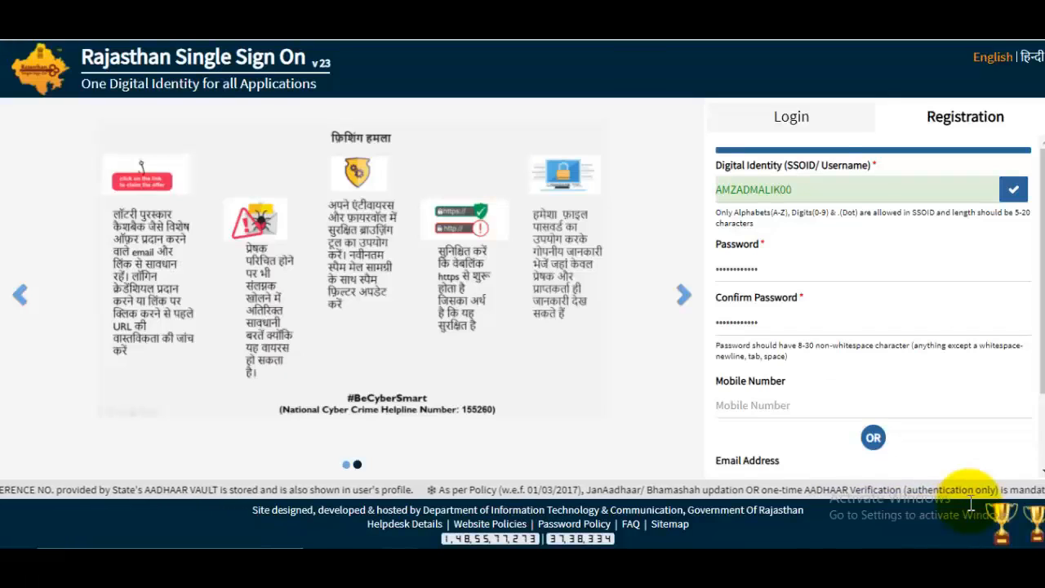
drag(732, 166, 792, 166)
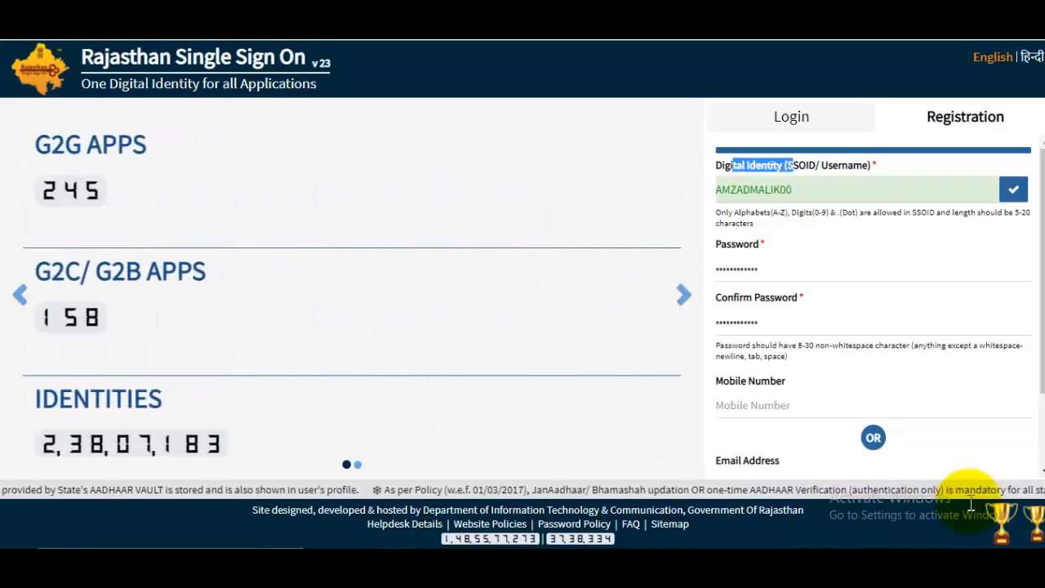
key(Tab)
key(End)
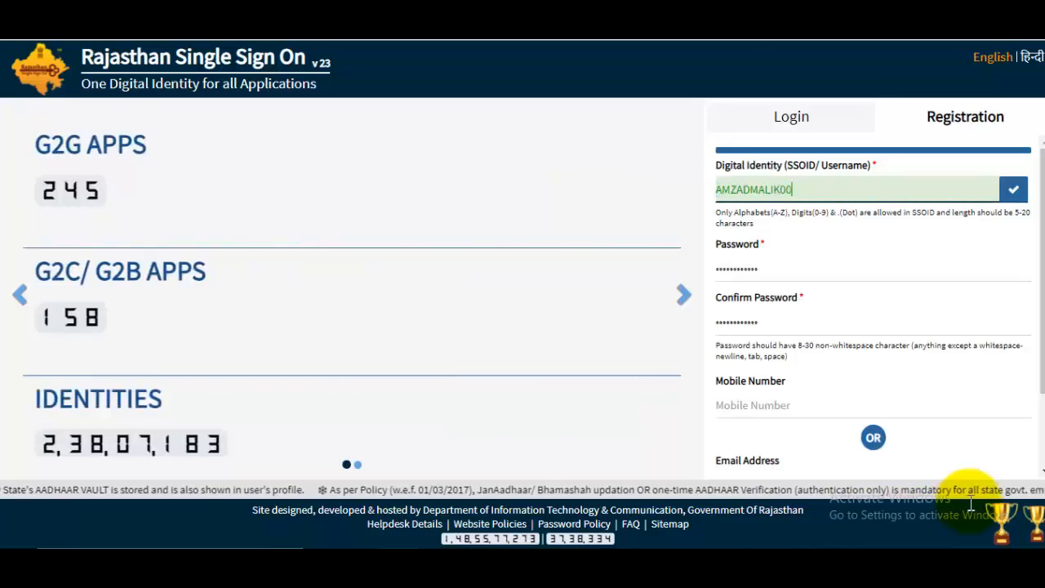
key(ctrl+plus)
key(ctrl+plus)
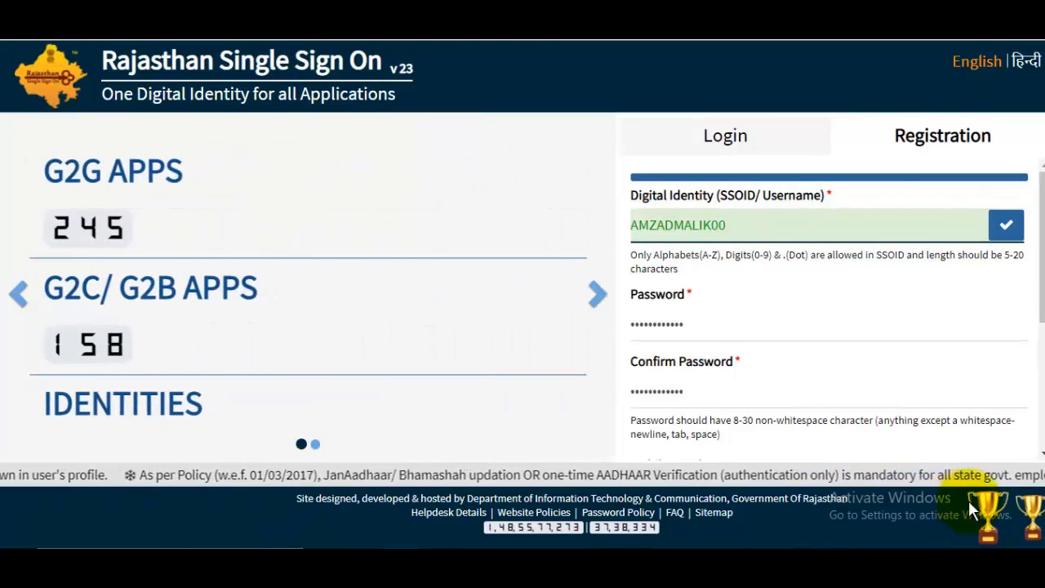
key(Tab)
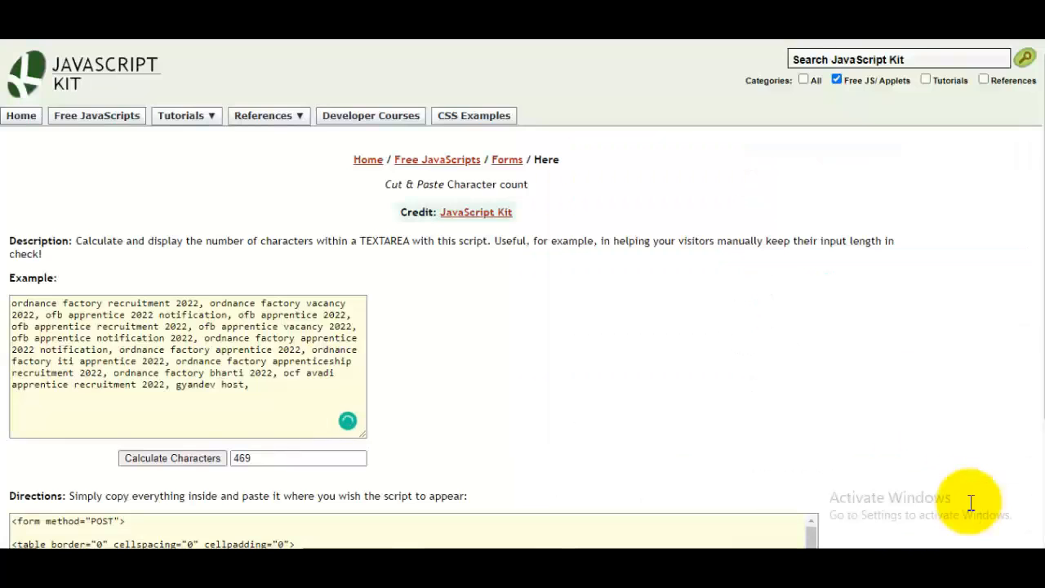
- Replace the counter's sample text with the chosen password to check its length
key(ctrl+a)
text(A)
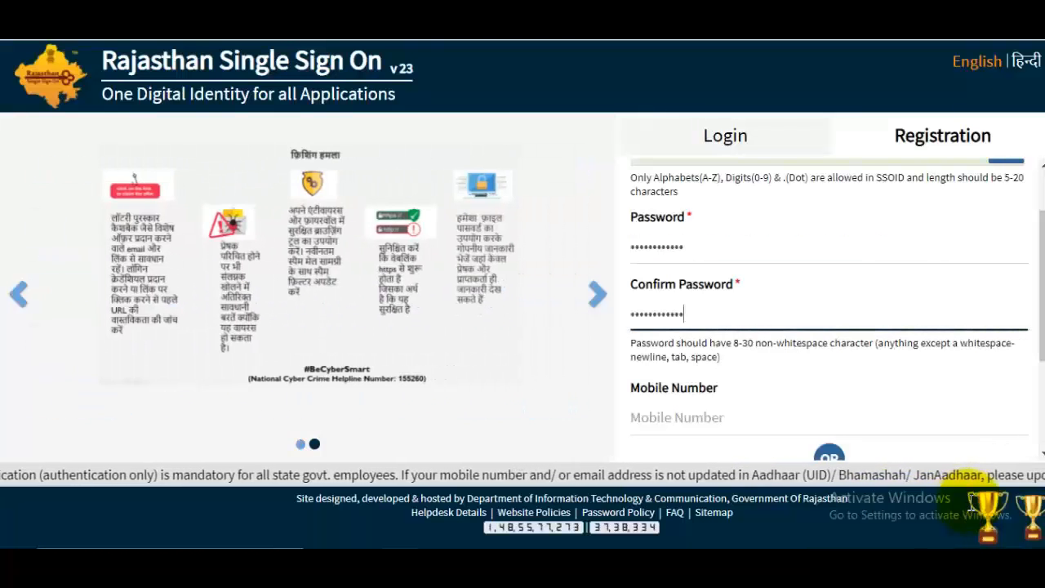
- Complete the form past Mobile Number and note the success message and new SSOID in the alert
scroll(828, 310, down, 1)
key(Tab)
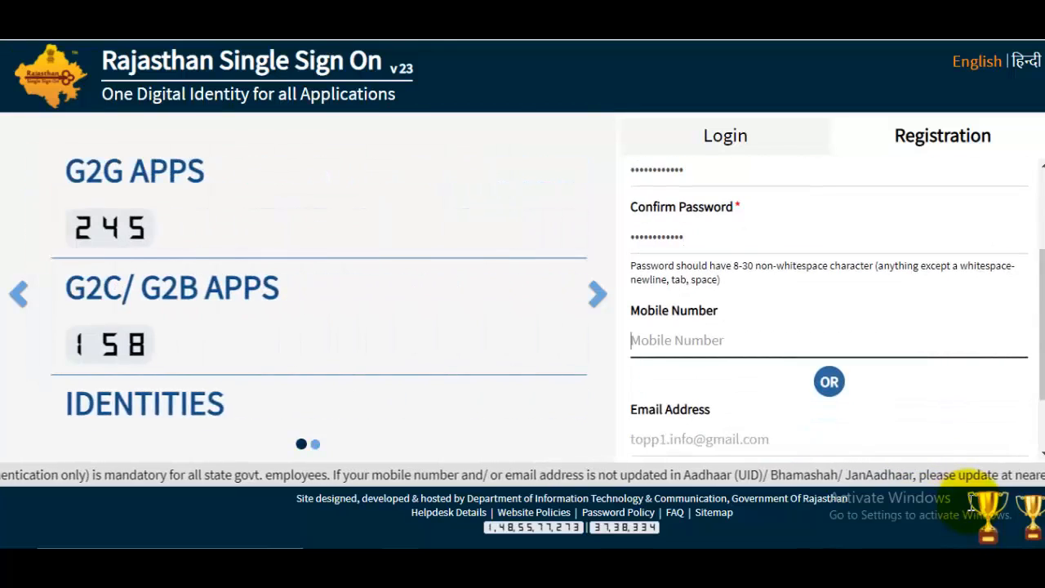
scroll(970, 504, down, 1)
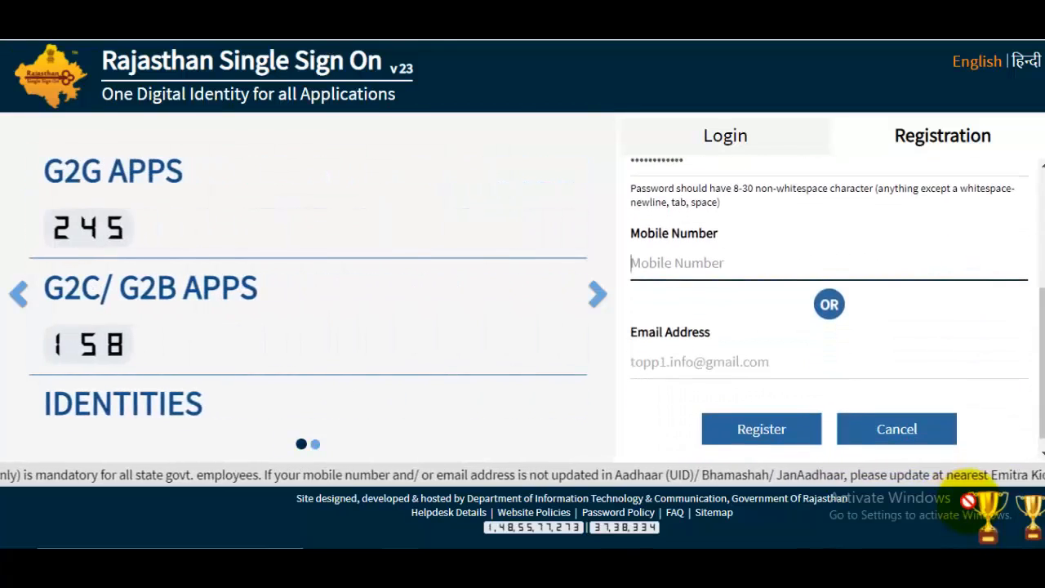
scroll(971, 510, up, 3)
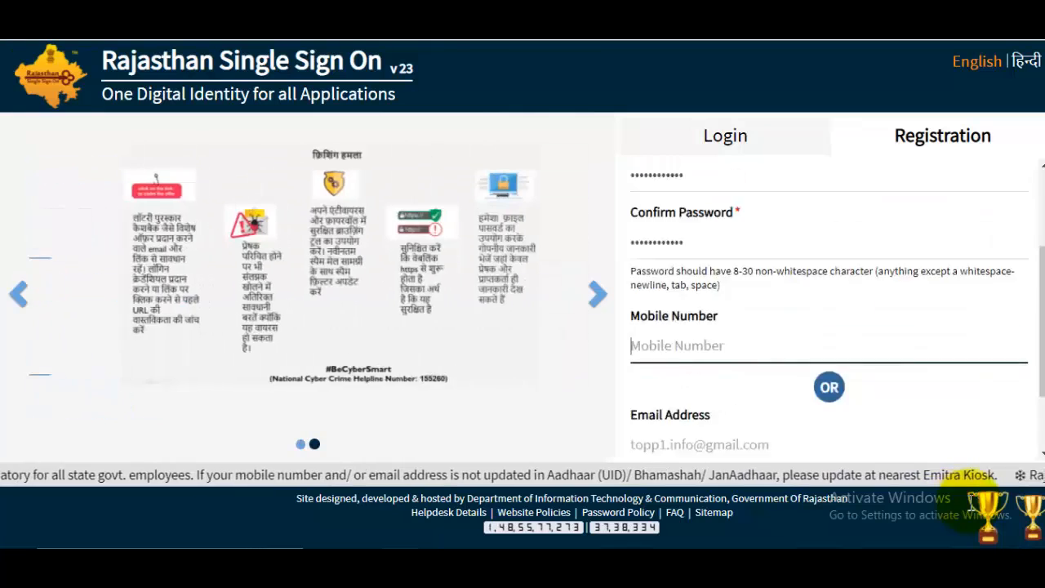
scroll(972, 510, down, 3)
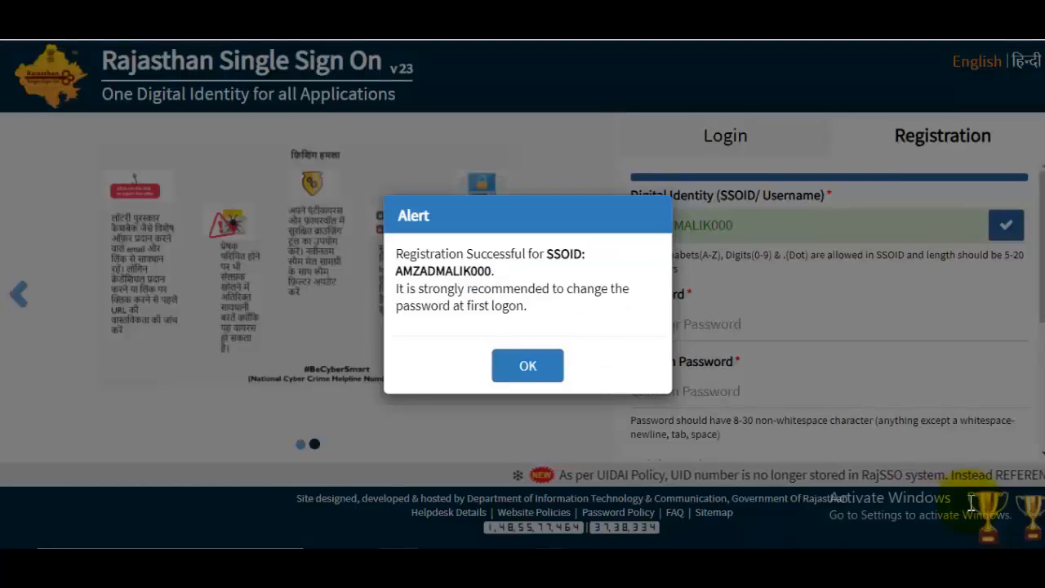
drag(410, 254, 533, 254)
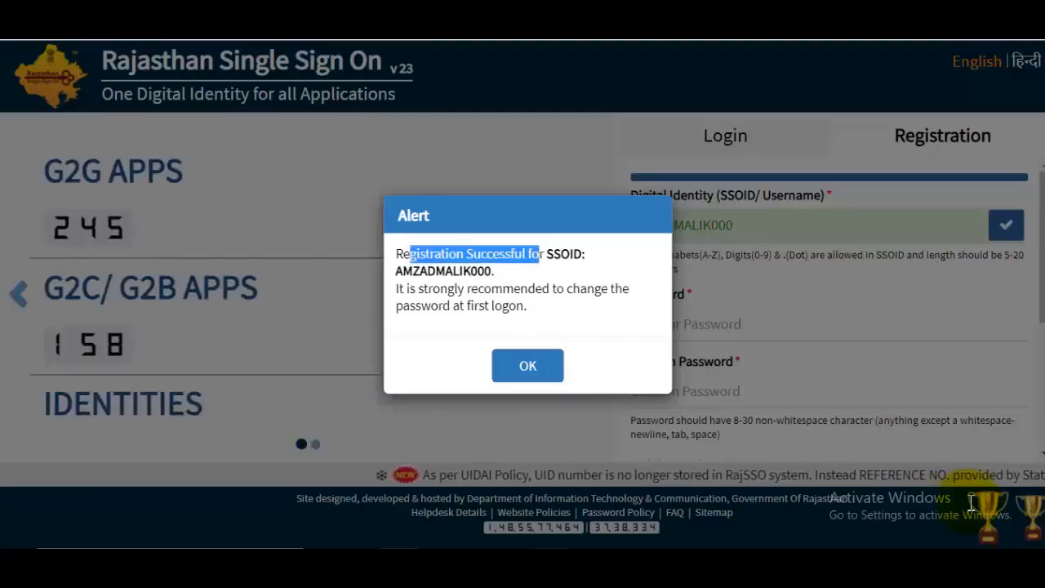
drag(403, 271, 495, 272)
- Dismiss the success alert and enter the new SSOID, password and captcha to log in
click(527, 365)
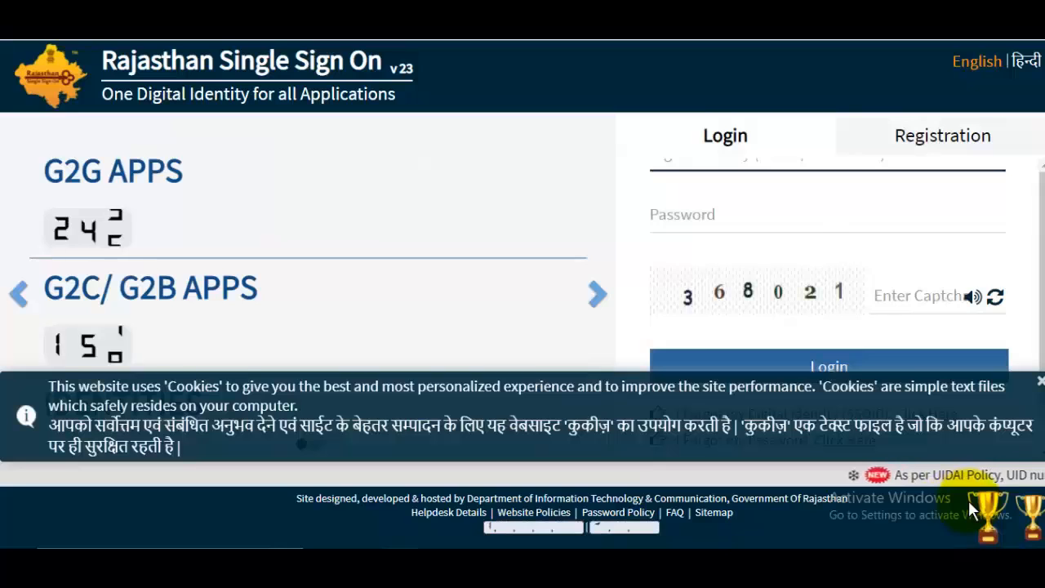
key(ctrl+minus)
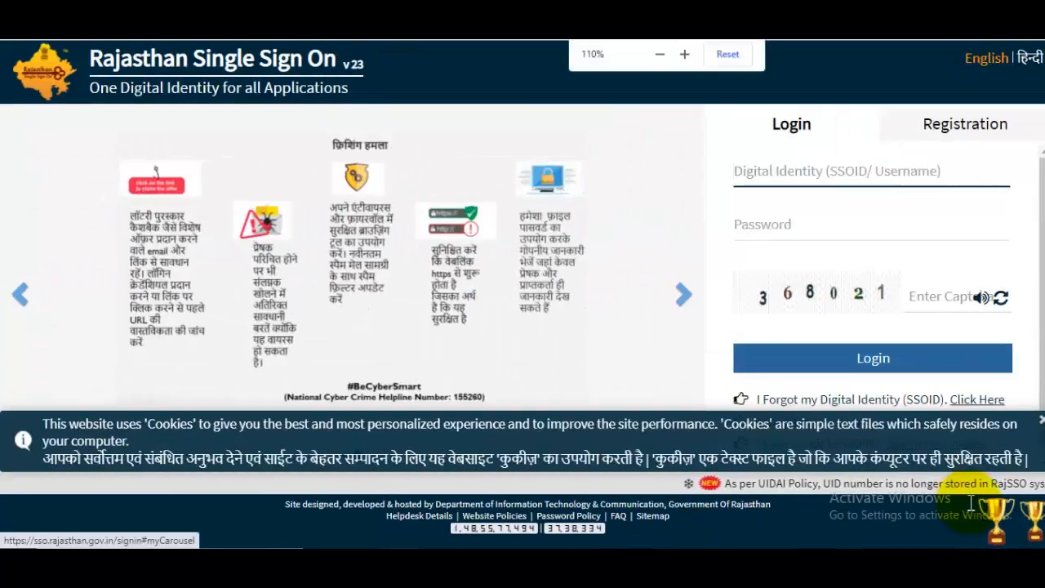
key(Tab)
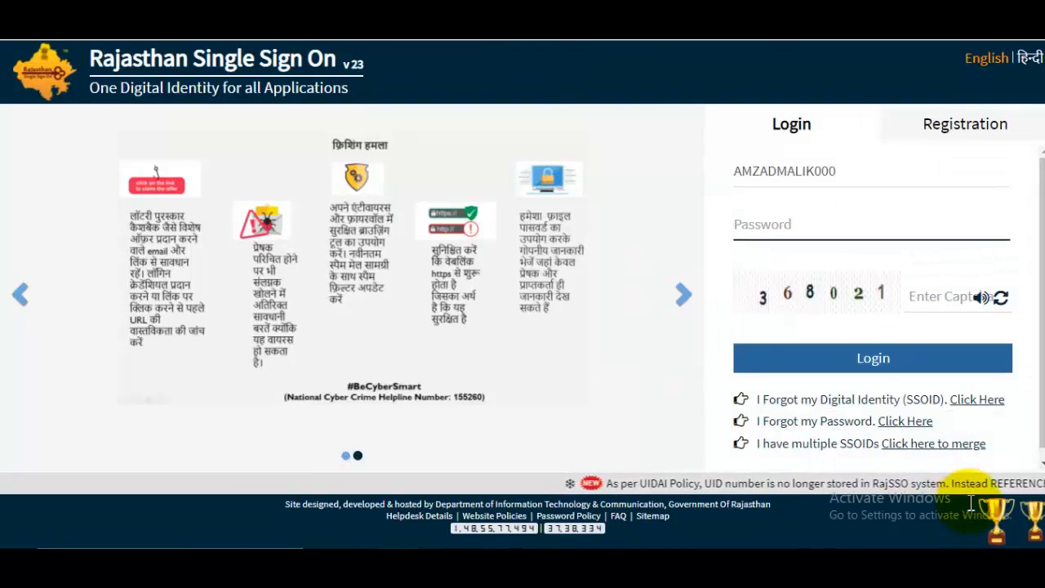
key(Tab)
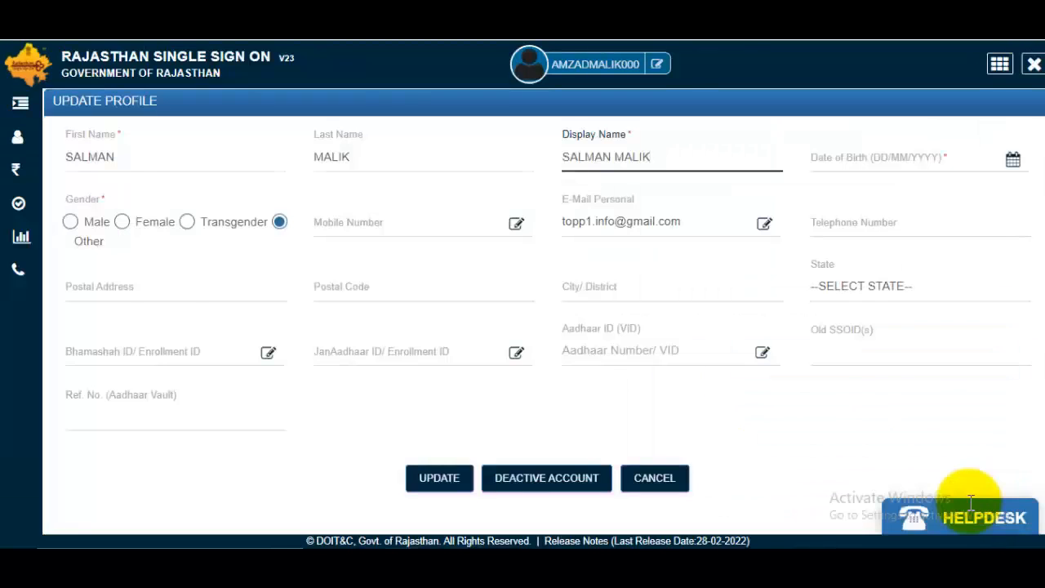
- Correct the First Name and Display Name fields in the profile form
key(ctrl+plus)
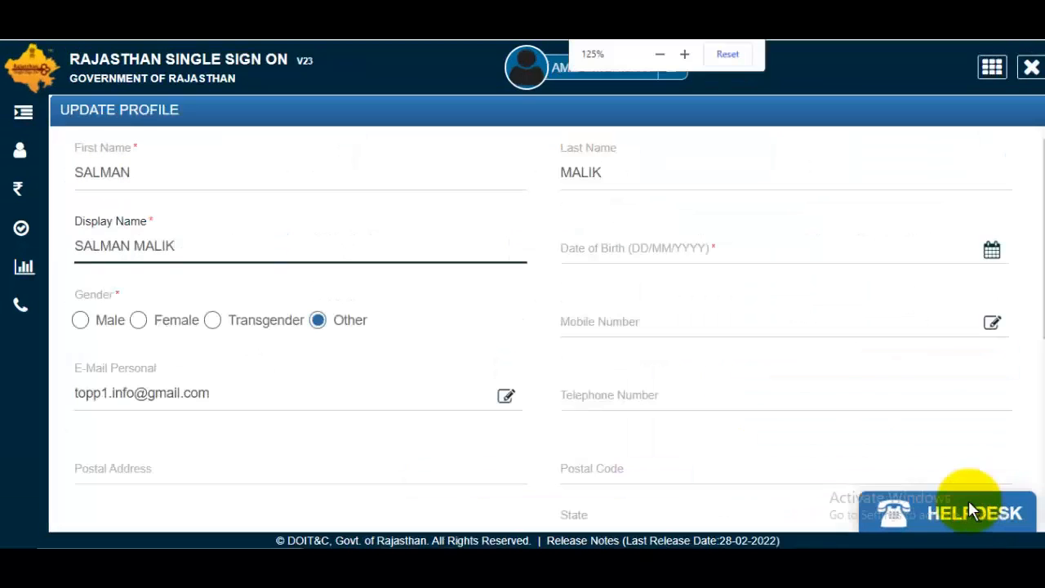
key(shift+Tab)
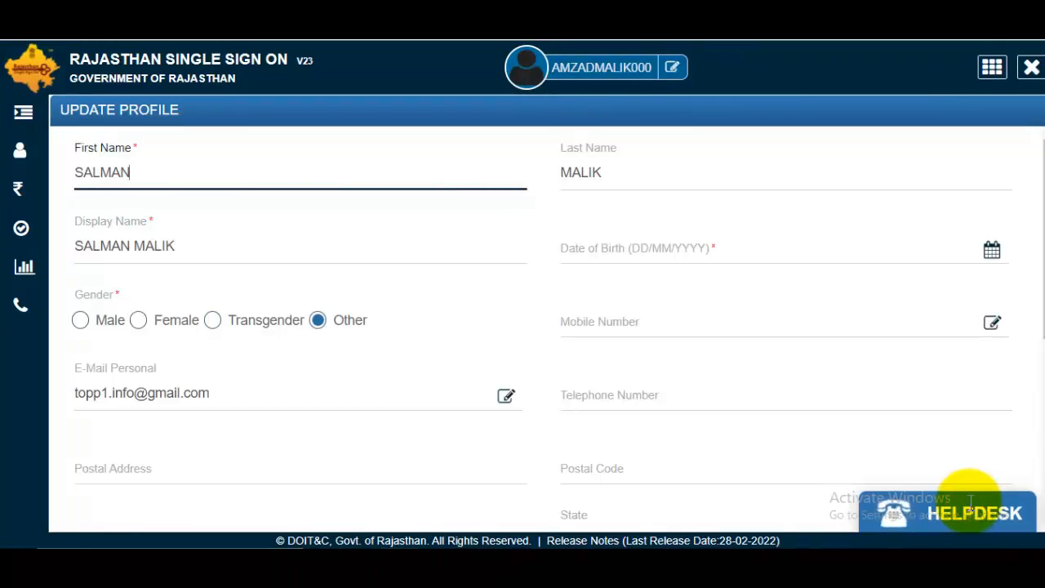
key(Tab)
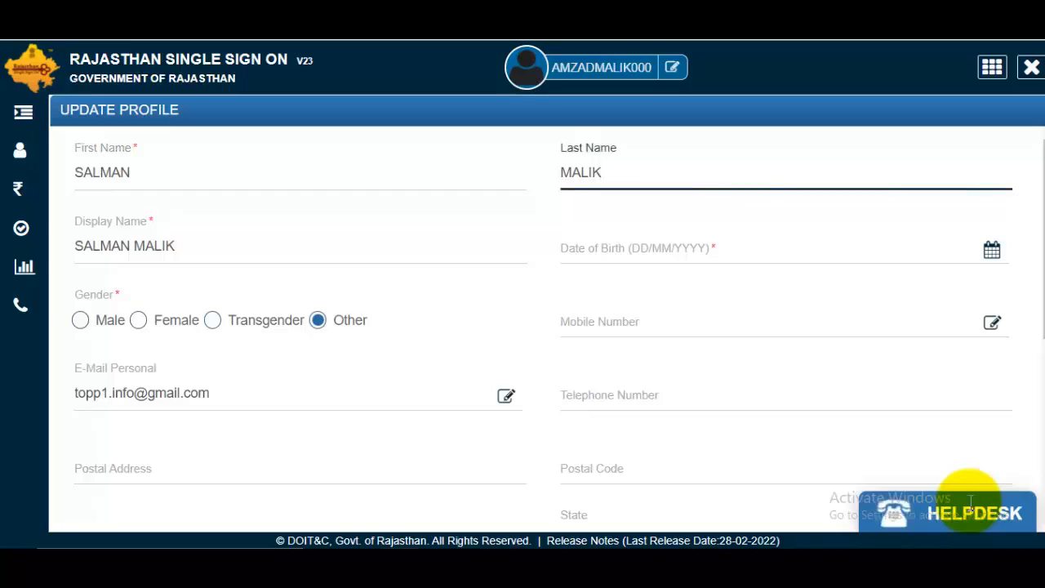
key(Tab)
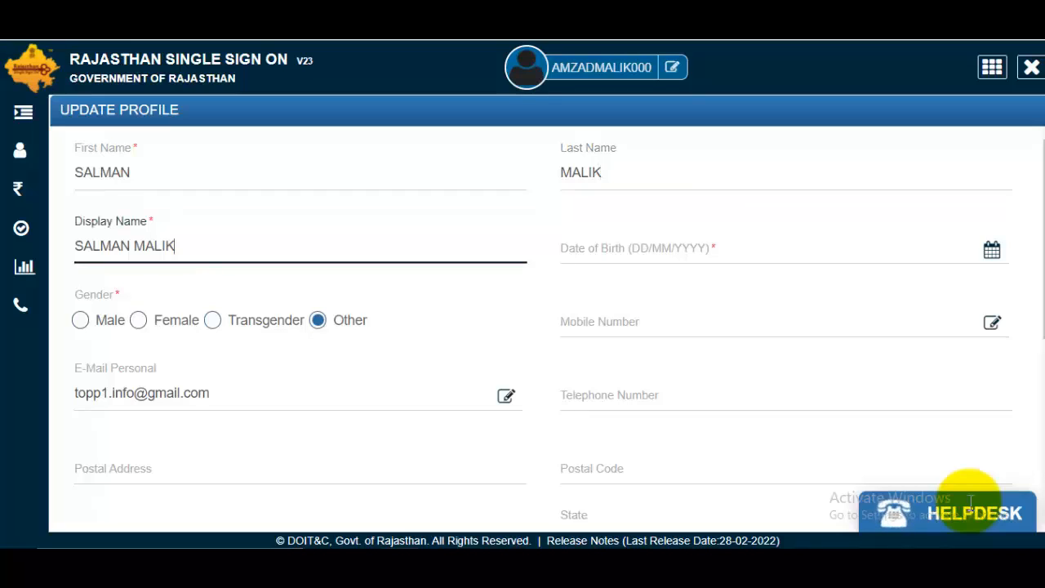
key(shift+Tab)
key(shift+Tab)
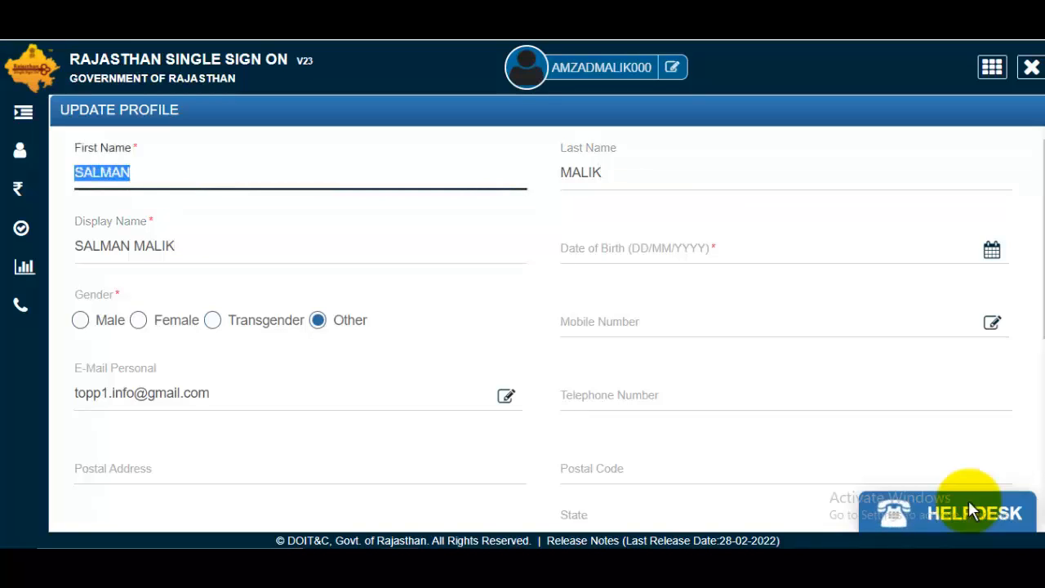
text(AMZAD)
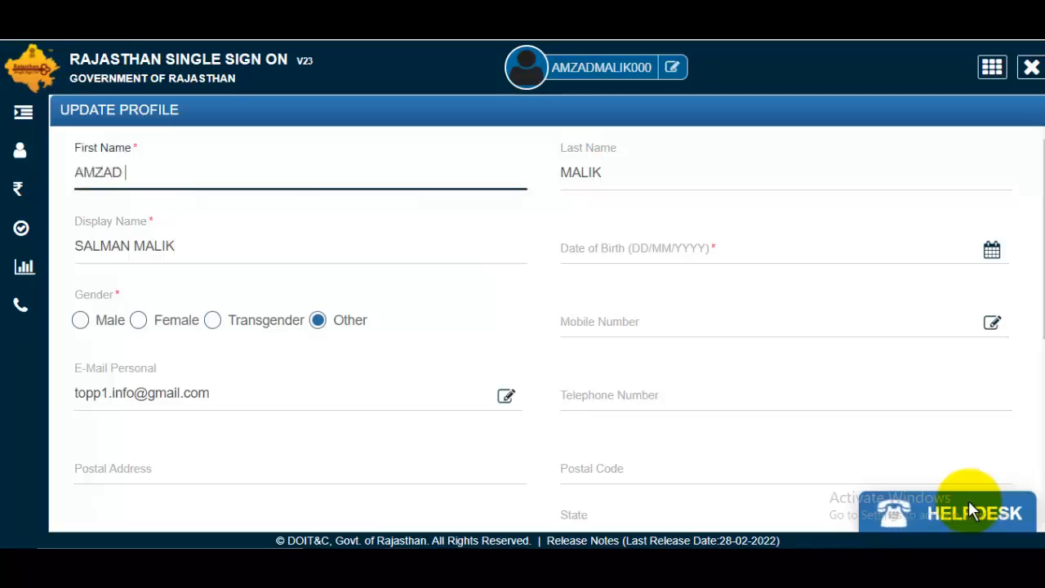
key(Tab)
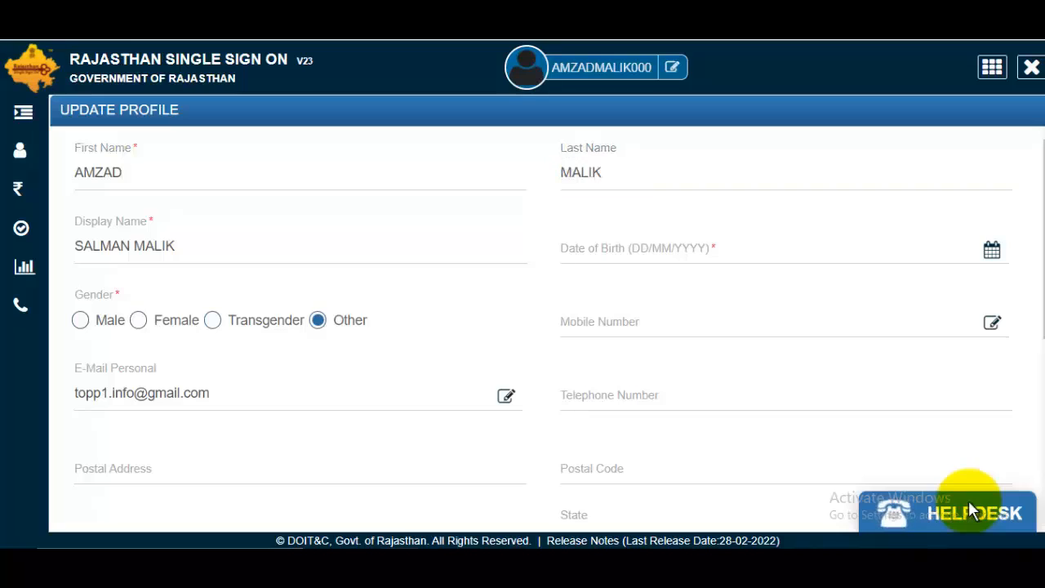
drag(120, 246, 74, 245)
double_click(127, 246)
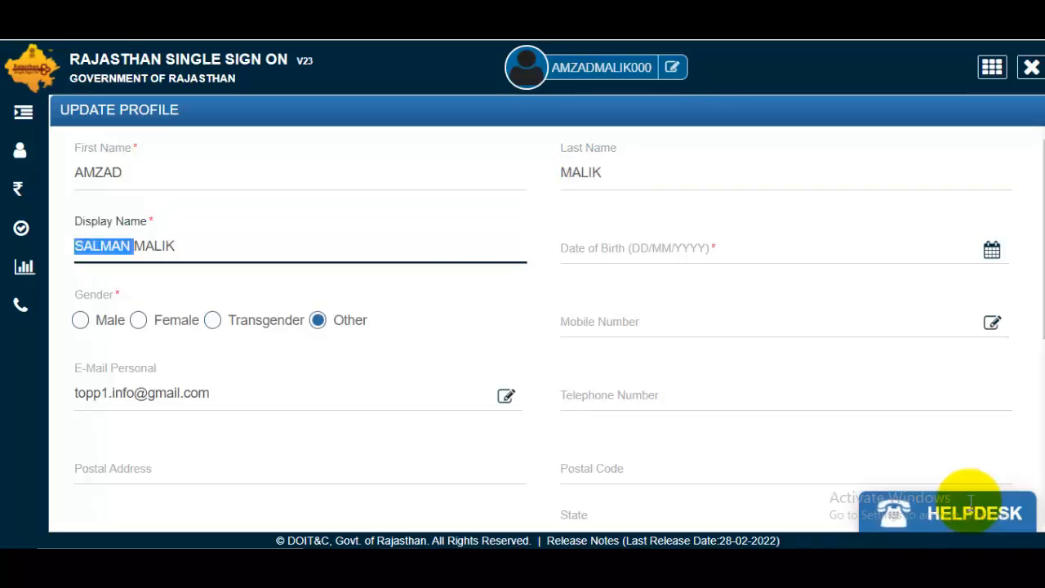
text(AMZAD)
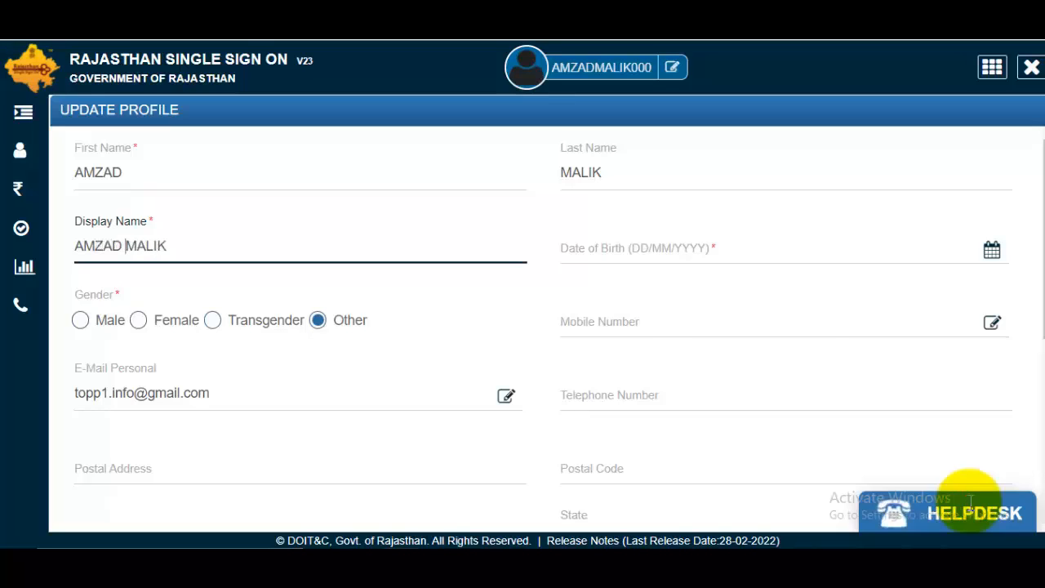
key(Tab)
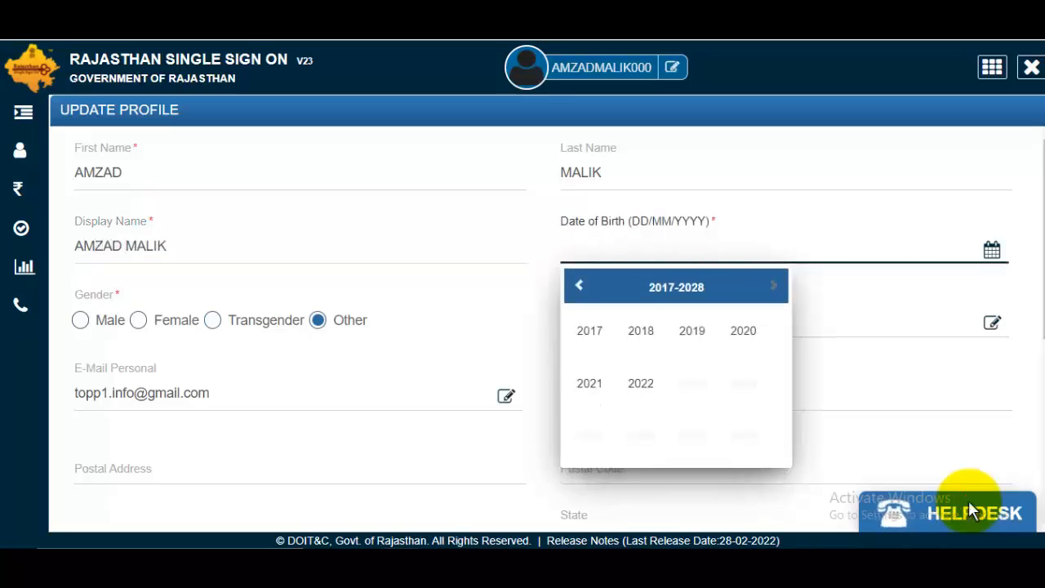
key(Left)
key(Left)
key(Left)
key(Left)
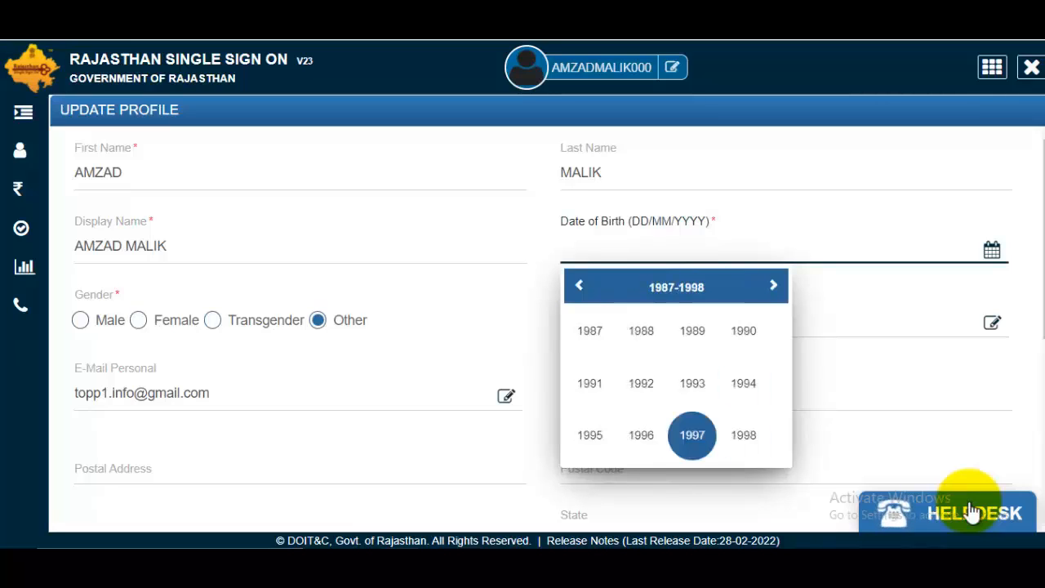
key(Return)
key(Left)
key(Return)
key(Up)
key(Right)
key(Right)
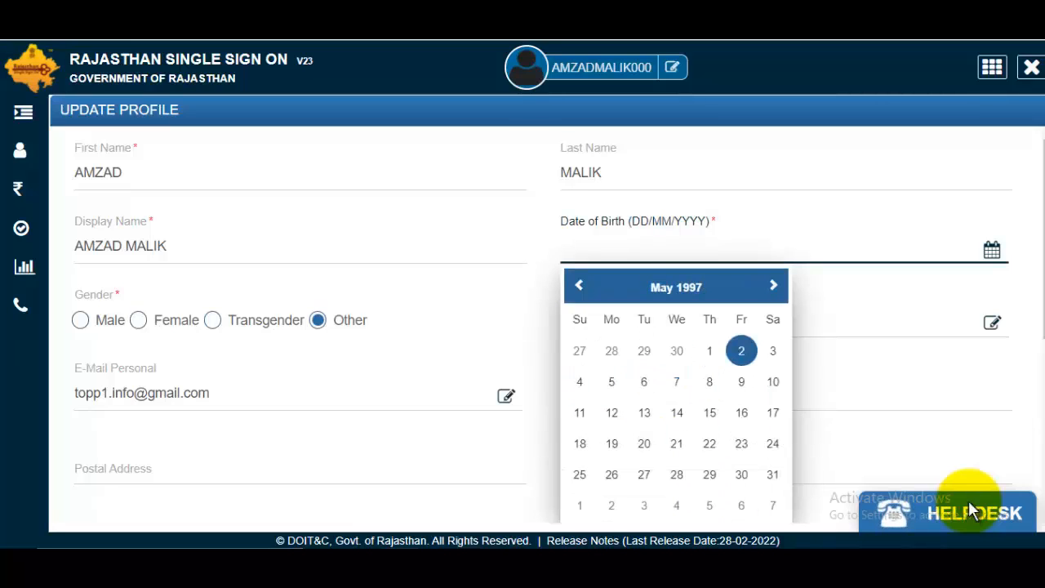
key(Return)
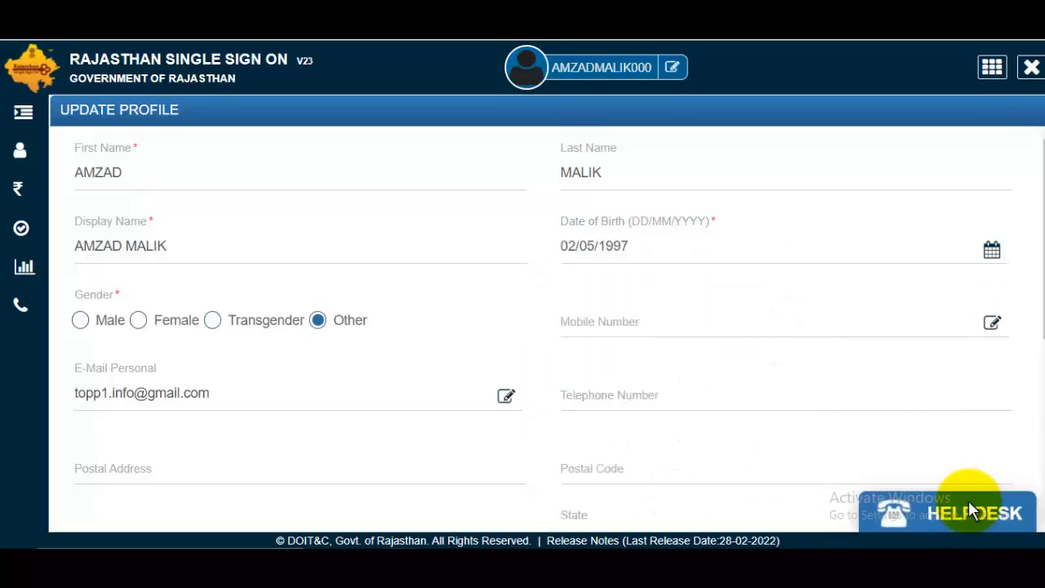
key(Right)
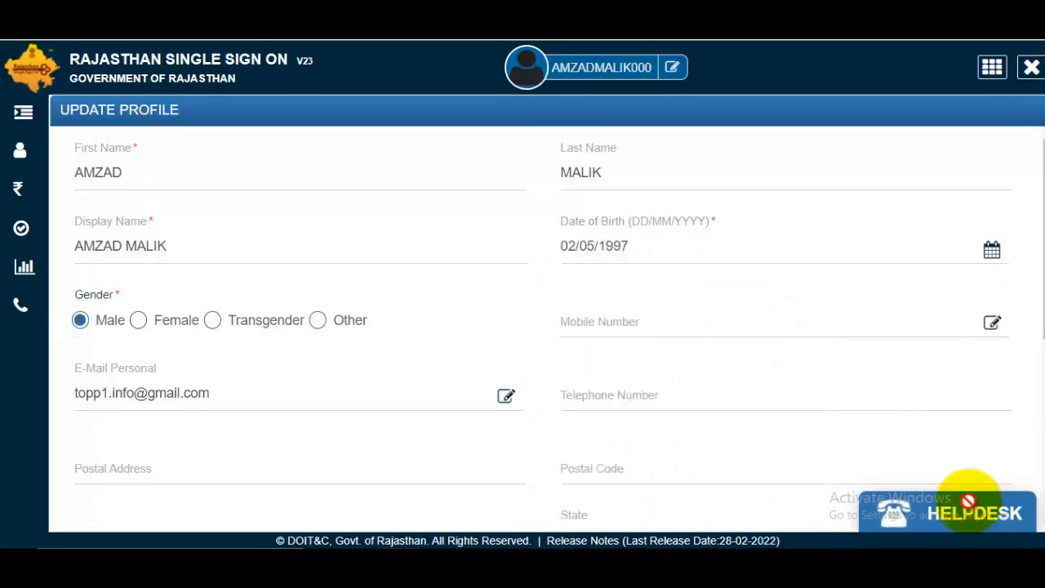
key(Tab)
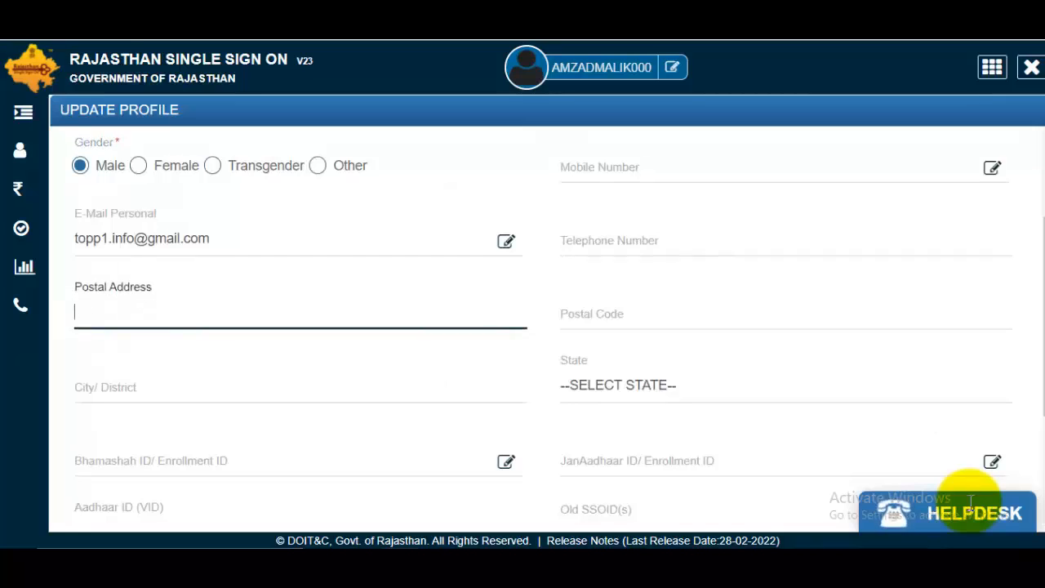
- Fill in the city/district and choose UTTAR PRADESH as the state
key(Tab)
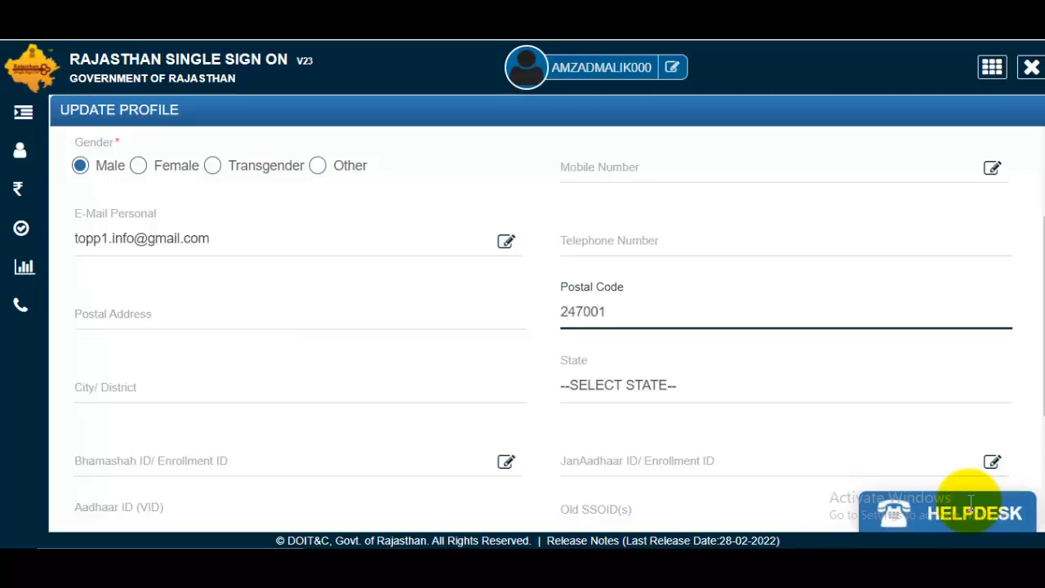
key(Tab)
text(Sa)
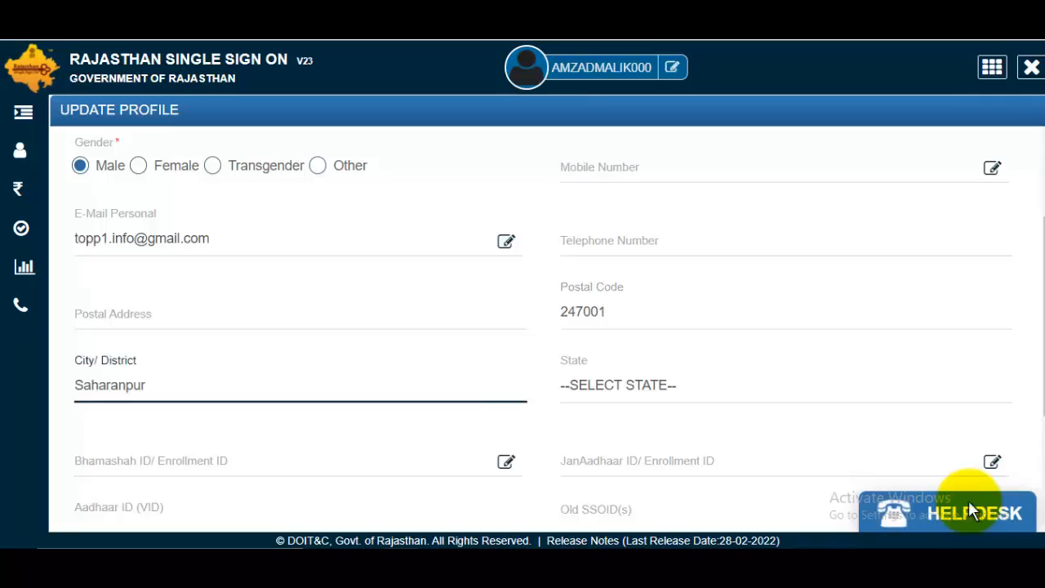
key(Tab)
key(space)
key(Down)
key(Down)
key(Down)
key(Down)
key(Down)
key(Down)
key(Down)
key(Down)
key(Down)
key(Down)
key(Down)
key(Down)
key(Down)
key(Down)
key(Down)
key(Down)
key(Down)
key(Down)
key(Down)
key(Down)
key(Return)
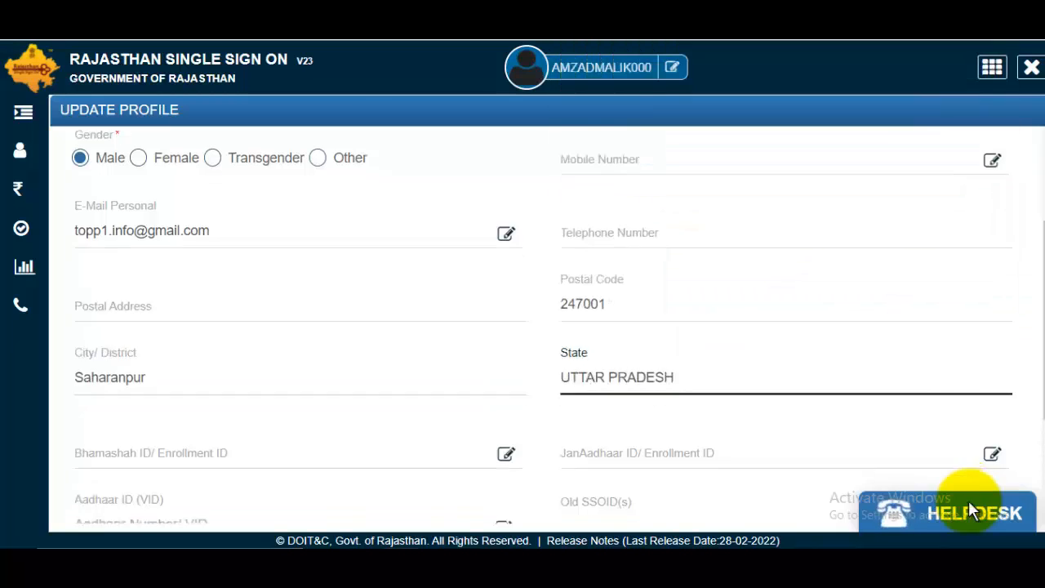
- Dismiss the Aadhaar update prompt and save the profile with UPDATE
scroll(971, 510, down, 2)
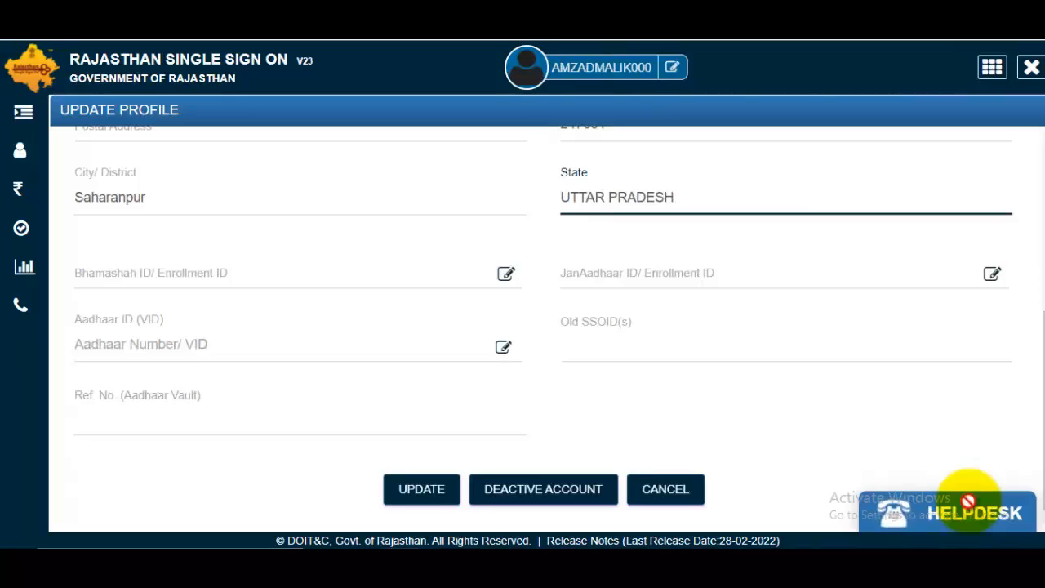
click(972, 512)
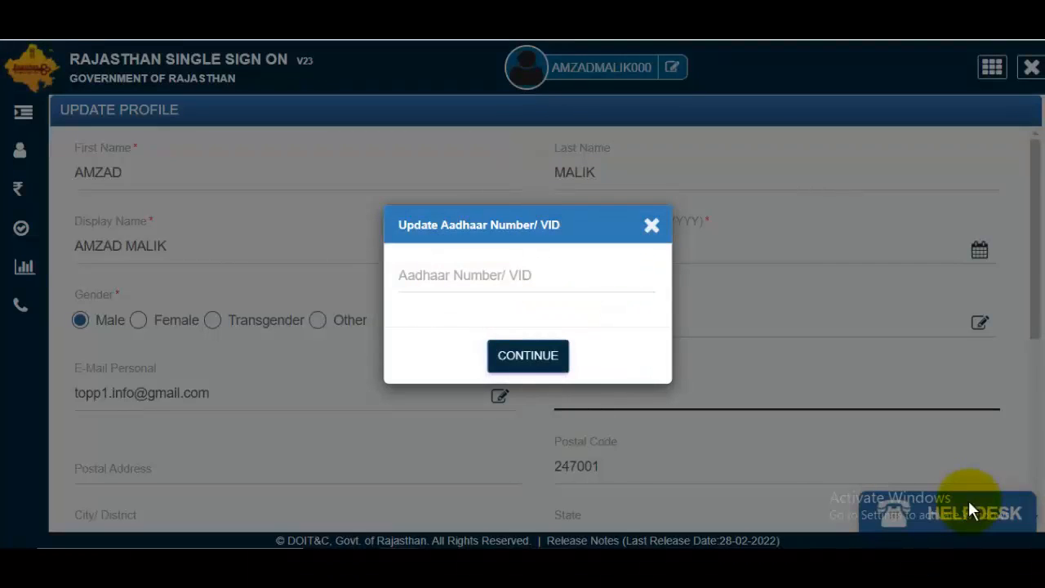
click(652, 225)
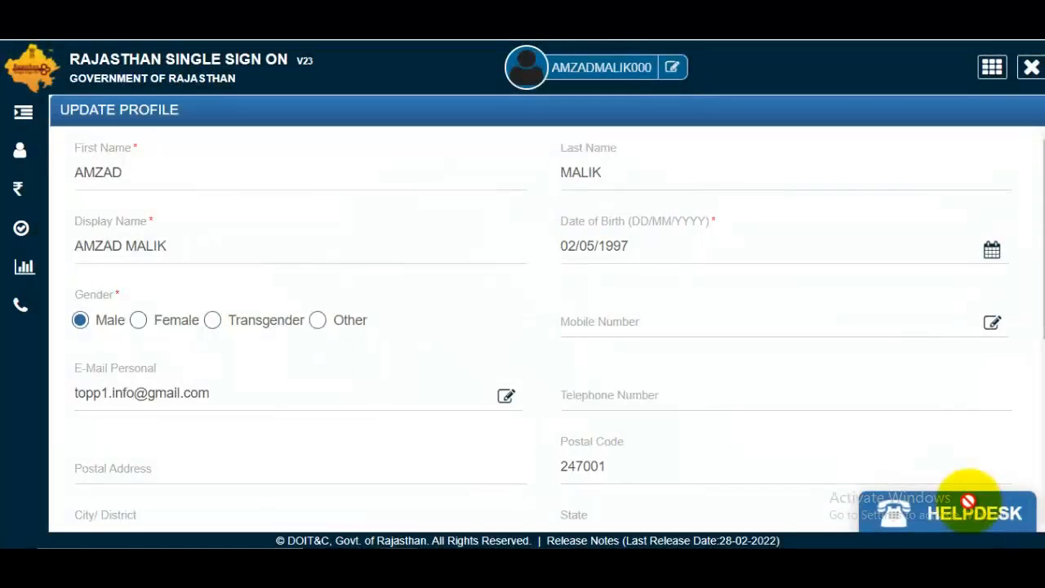
scroll(968, 501, down, 4)
scroll(968, 501, down, 1)
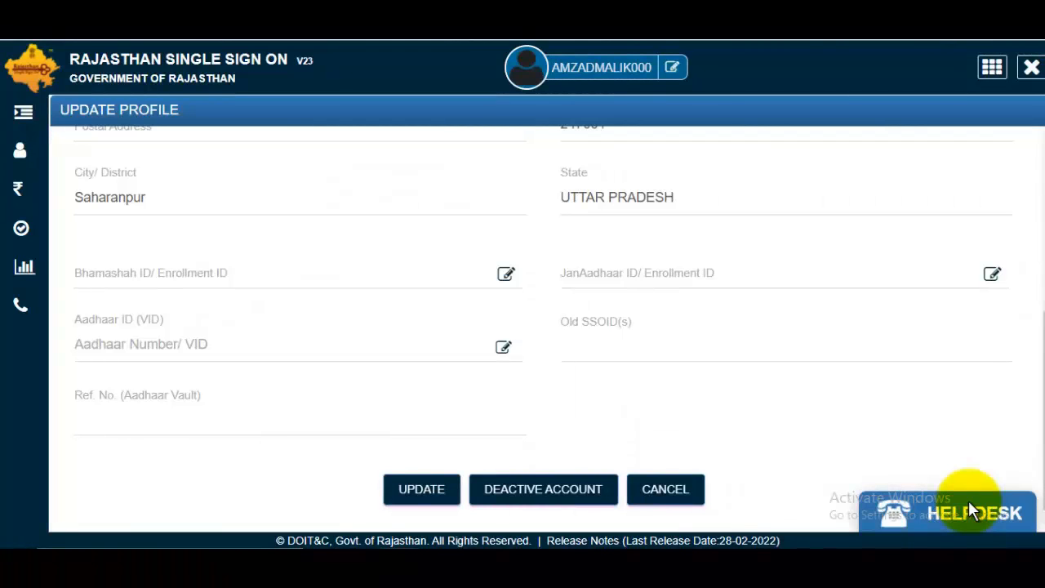
click(421, 488)
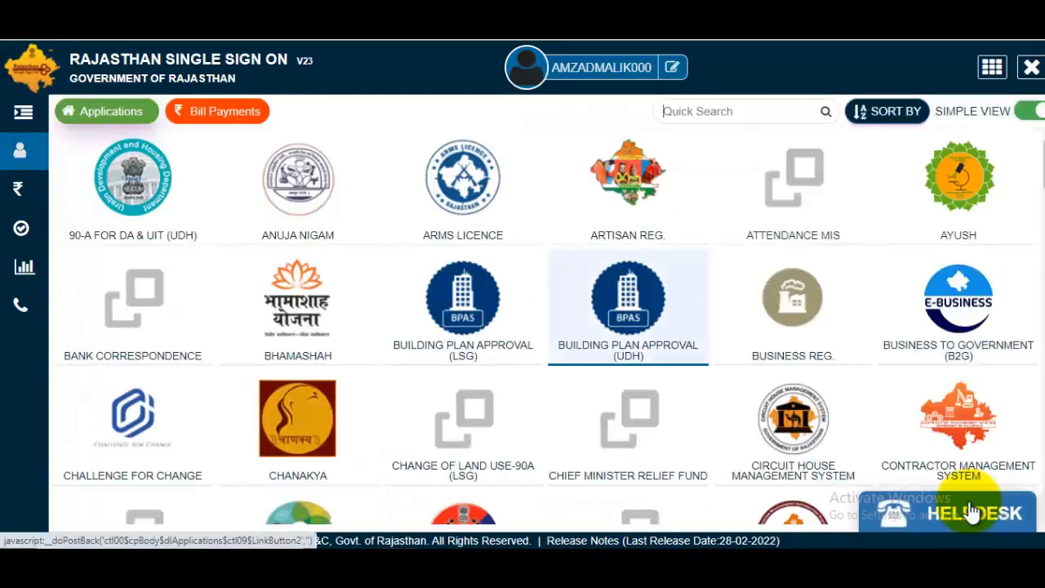
- Search 'rec' in Quick Search and launch the Recruitment Portal application
key(ctrl+plus)
key(ctrl+minus)
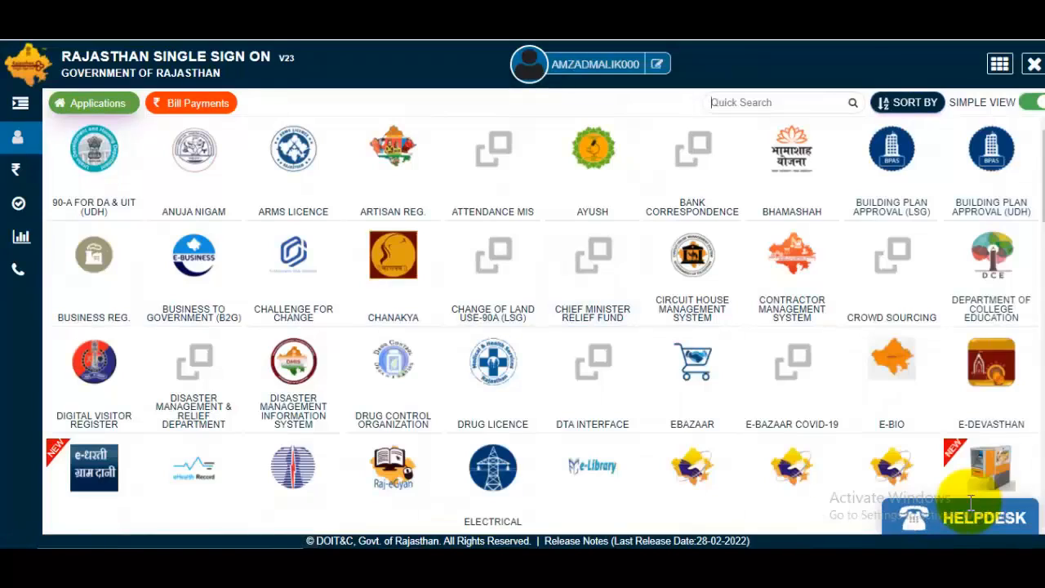
text(rec)
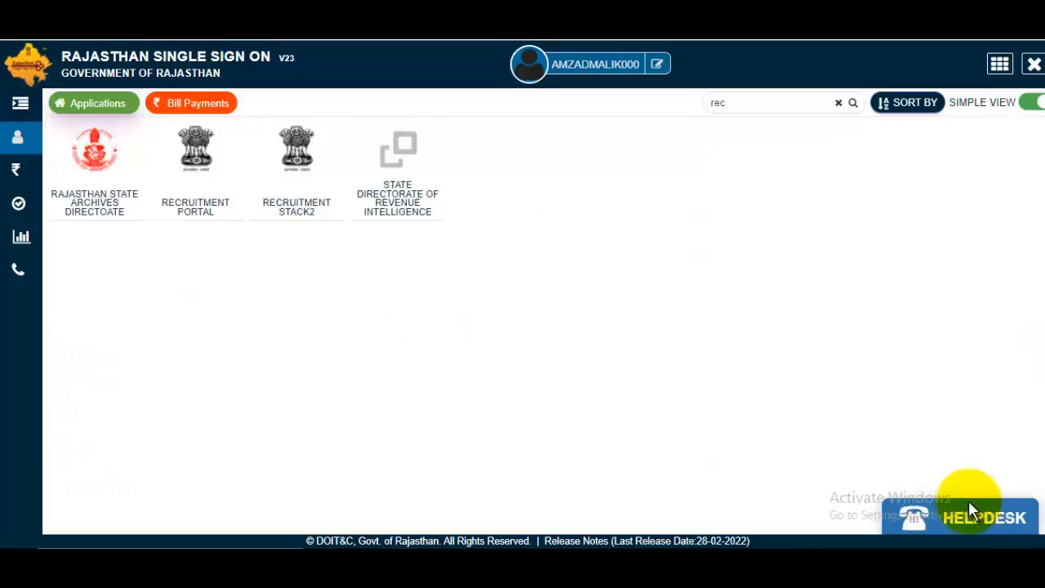
click(196, 173)
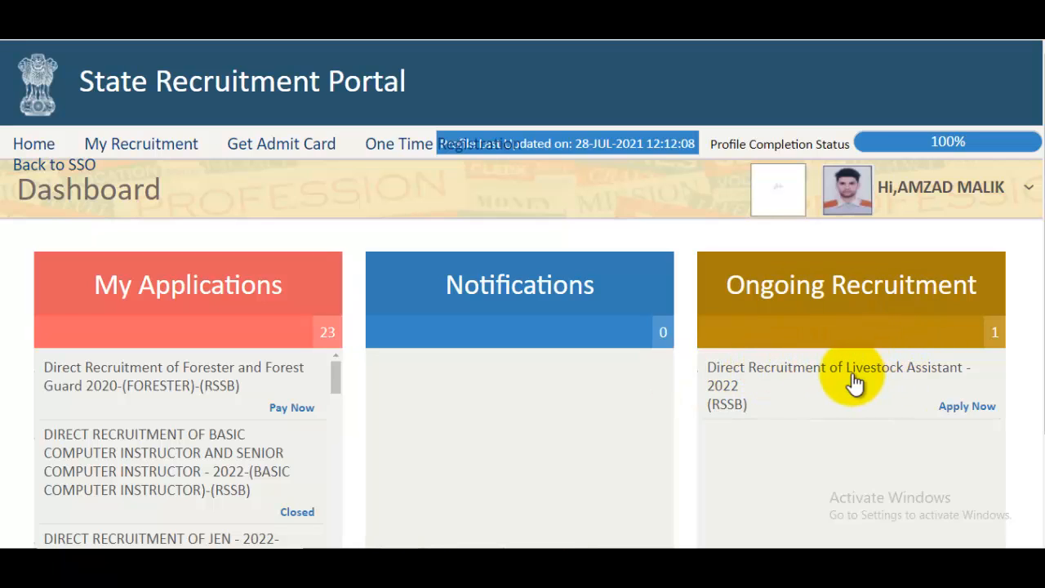
- Apply Now for Direct Recruitment of Livestock Assistant - 2022
click(978, 417)
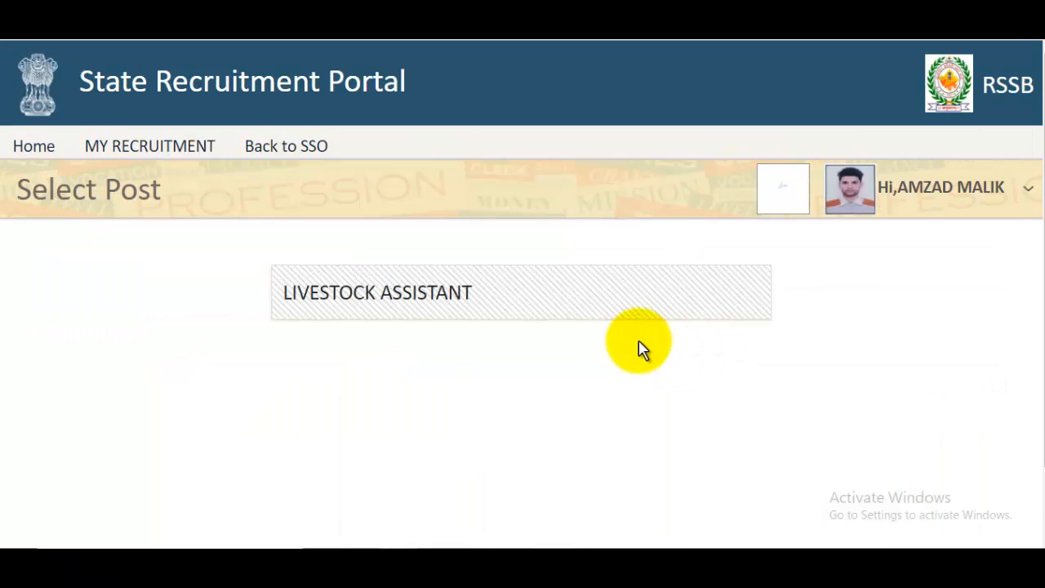
- Choose the LIVESTOCK ASSISTANT post, enter the candidate's and parents' names, and pick Male gender
click(356, 318)
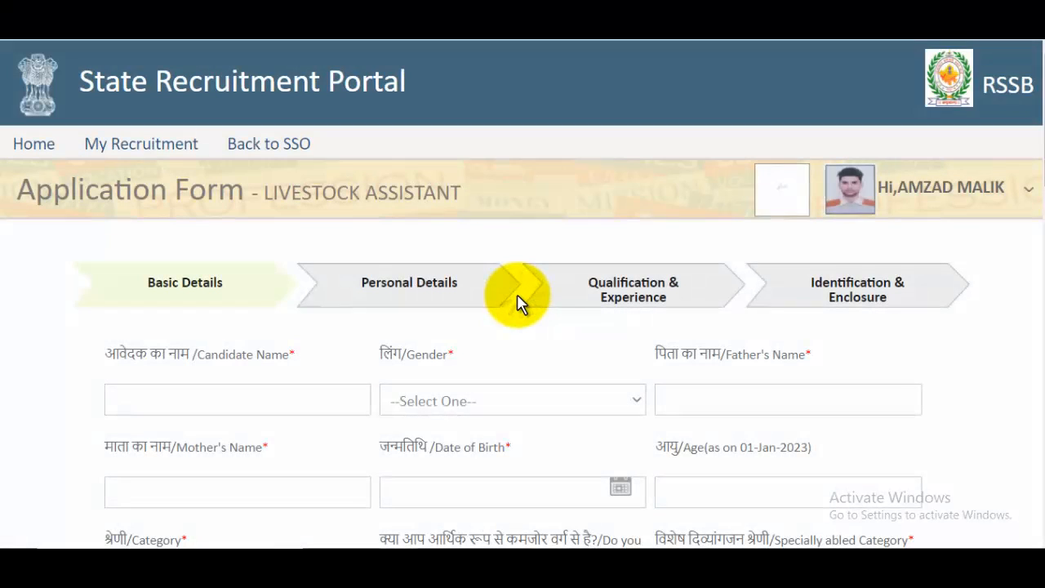
scroll(310, 327, down, 2)
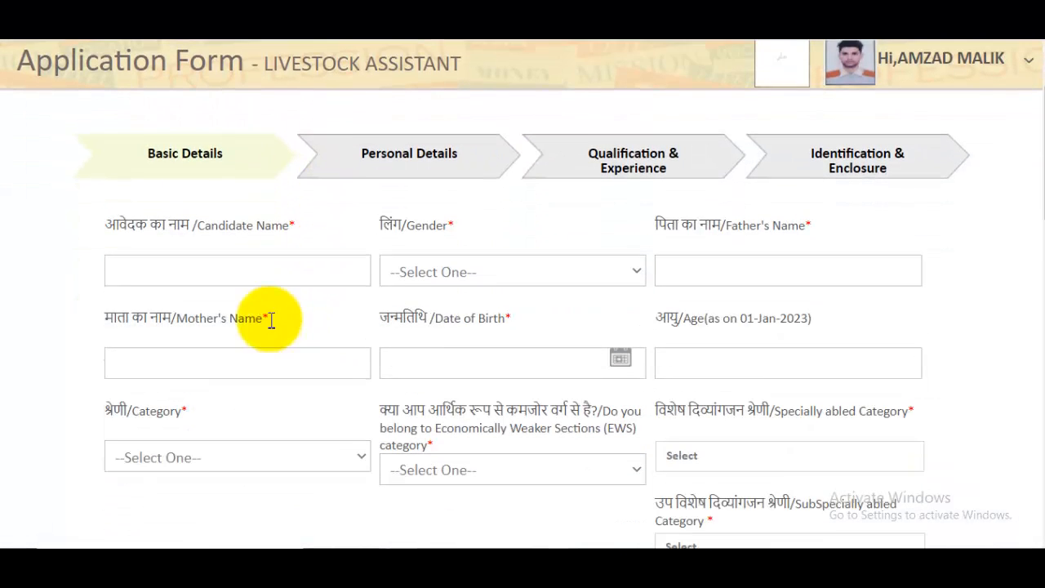
scroll(270, 311, down, 1)
click(247, 246)
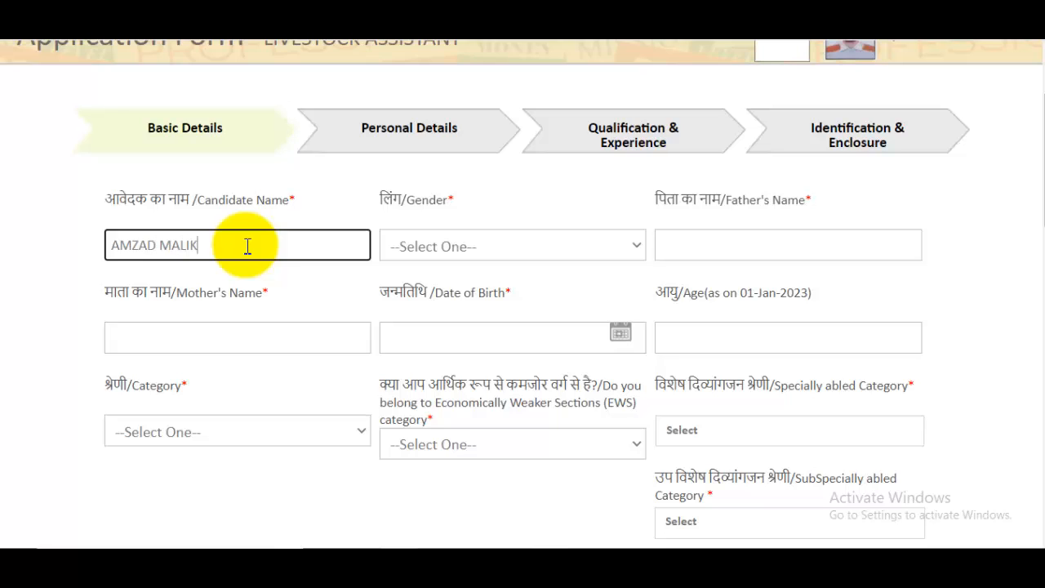
click(388, 246)
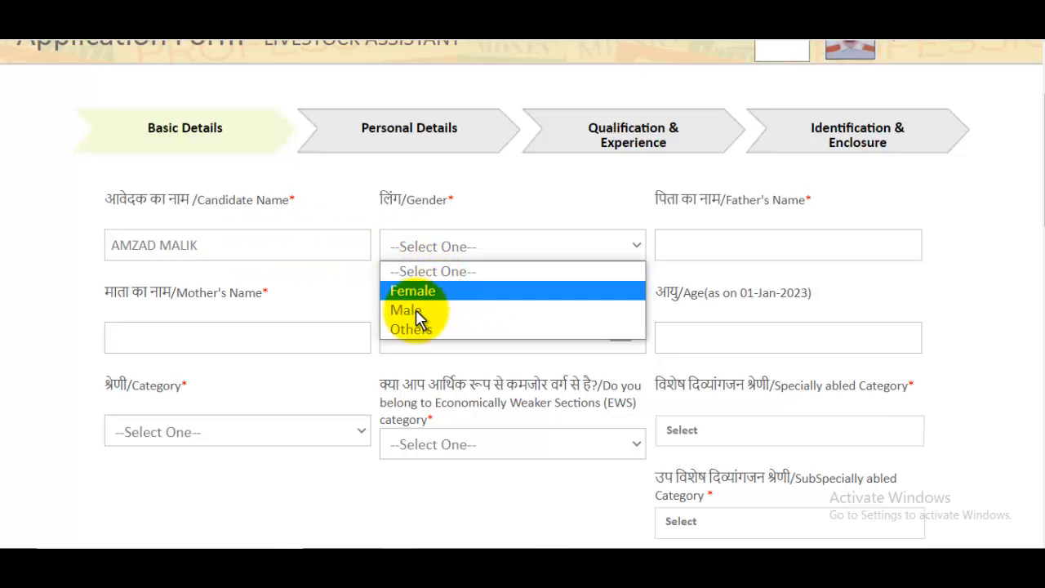
click(417, 311)
click(774, 238)
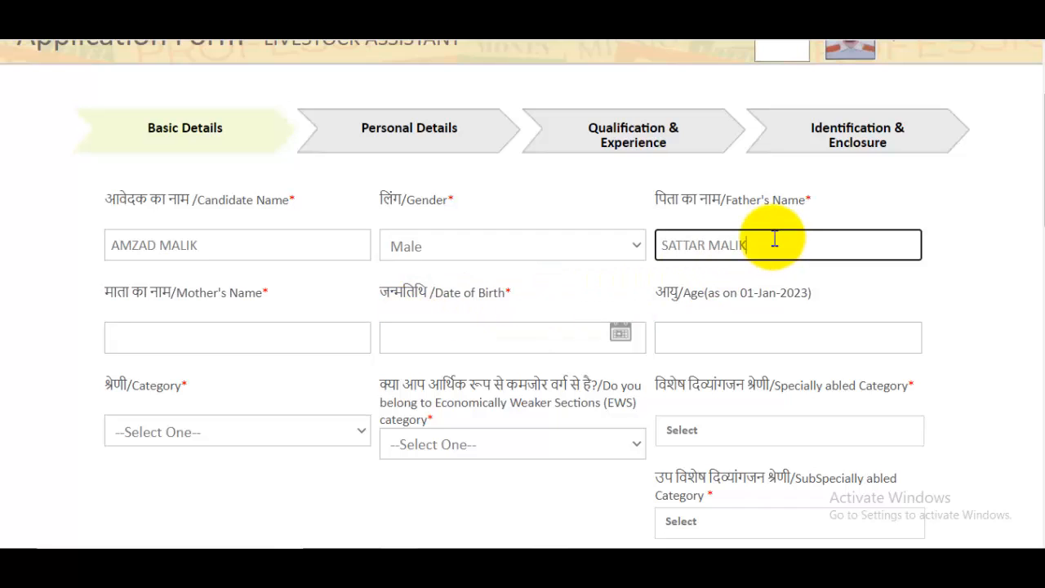
click(297, 324)
text(SA)
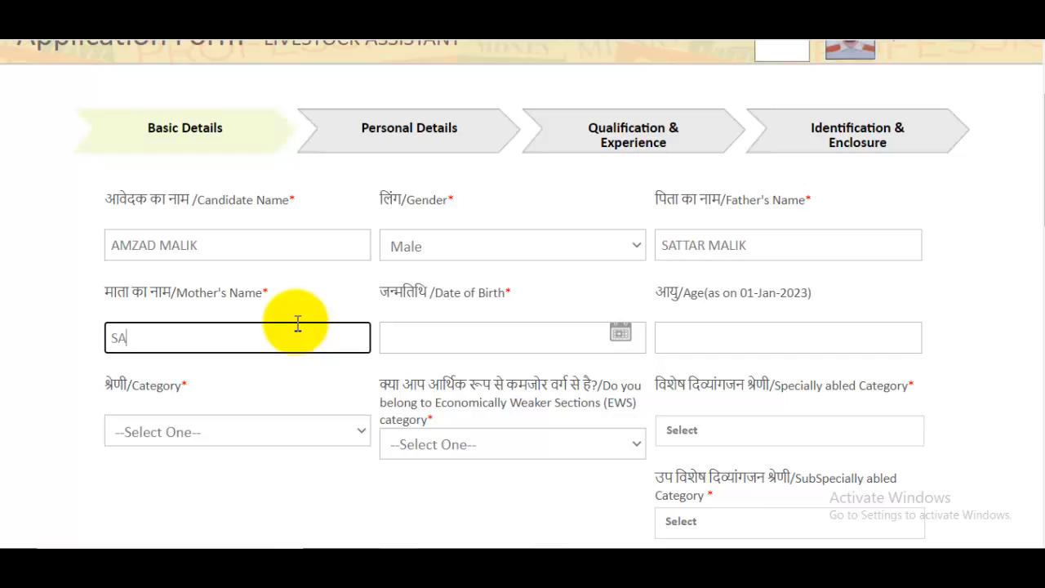
text(ZADA)
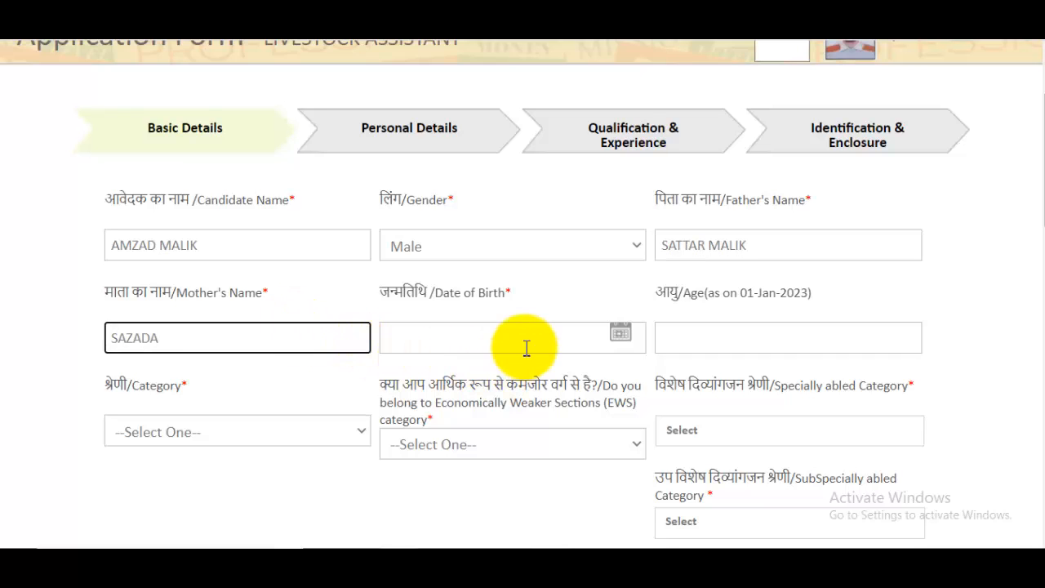
click(555, 338)
click(555, 132)
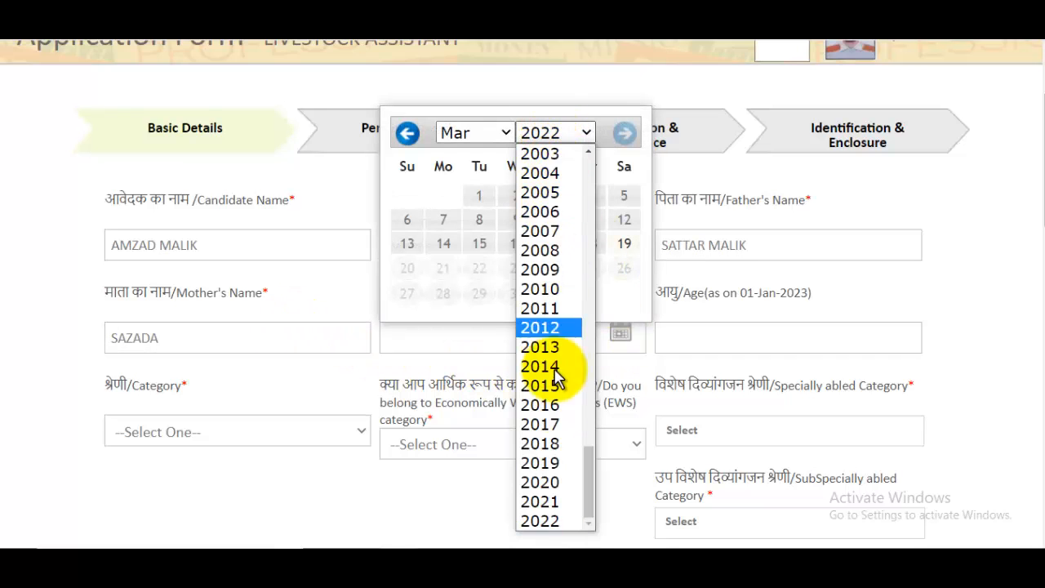
scroll(562, 261, up, 8)
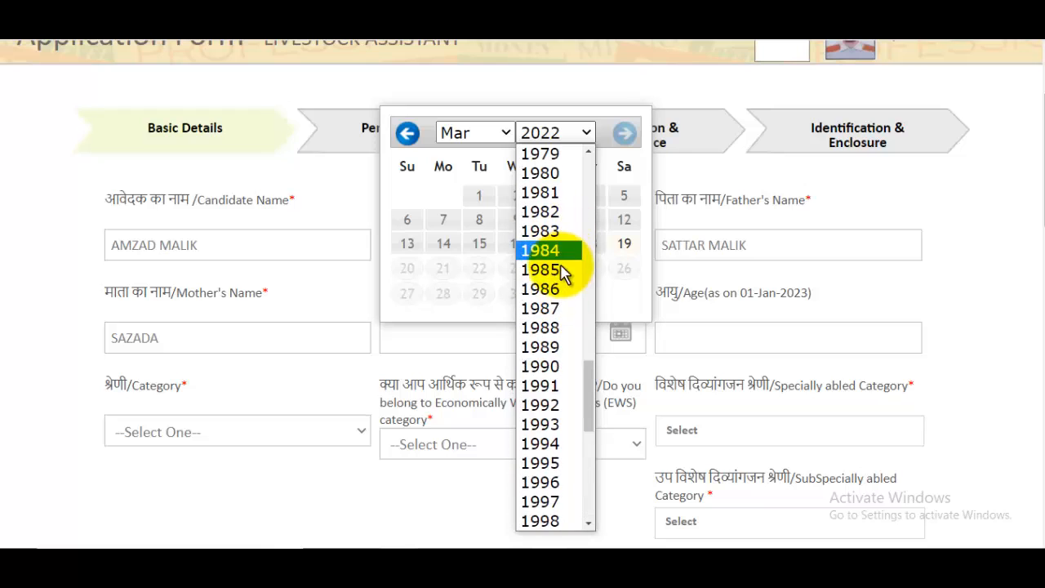
click(540, 500)
click(478, 134)
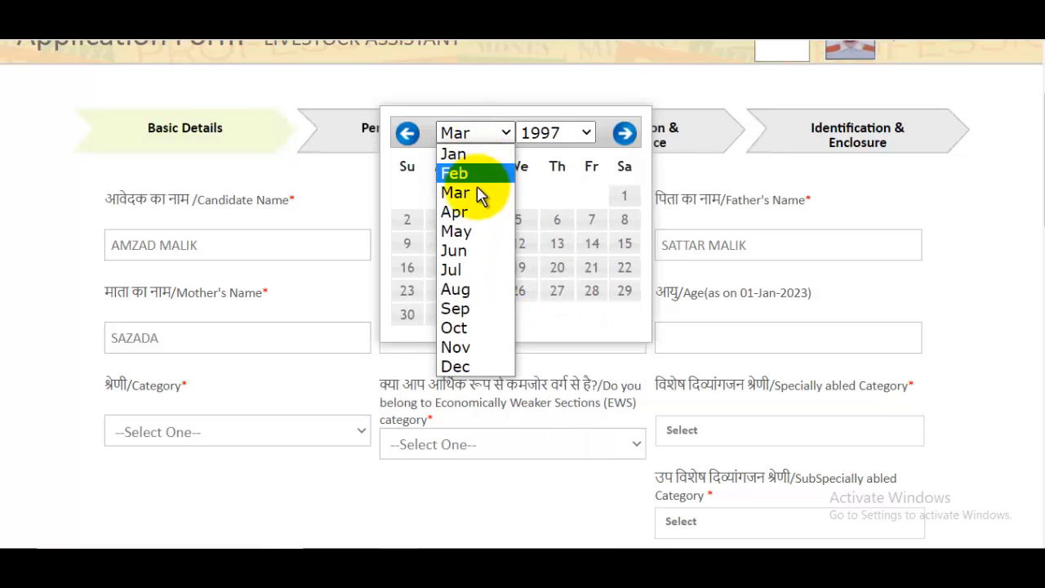
click(461, 231)
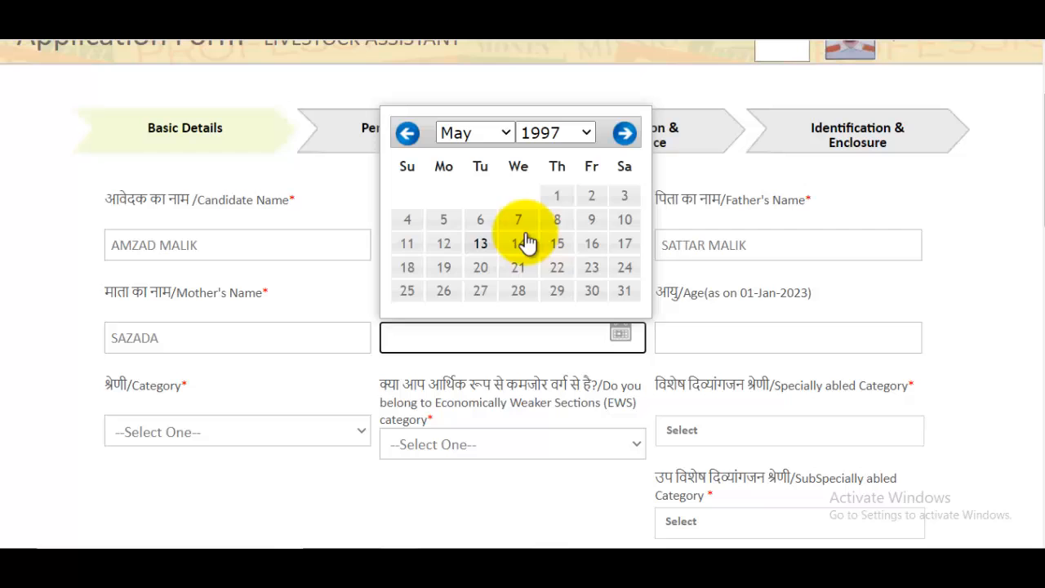
click(591, 200)
scroll(593, 287, down, 2)
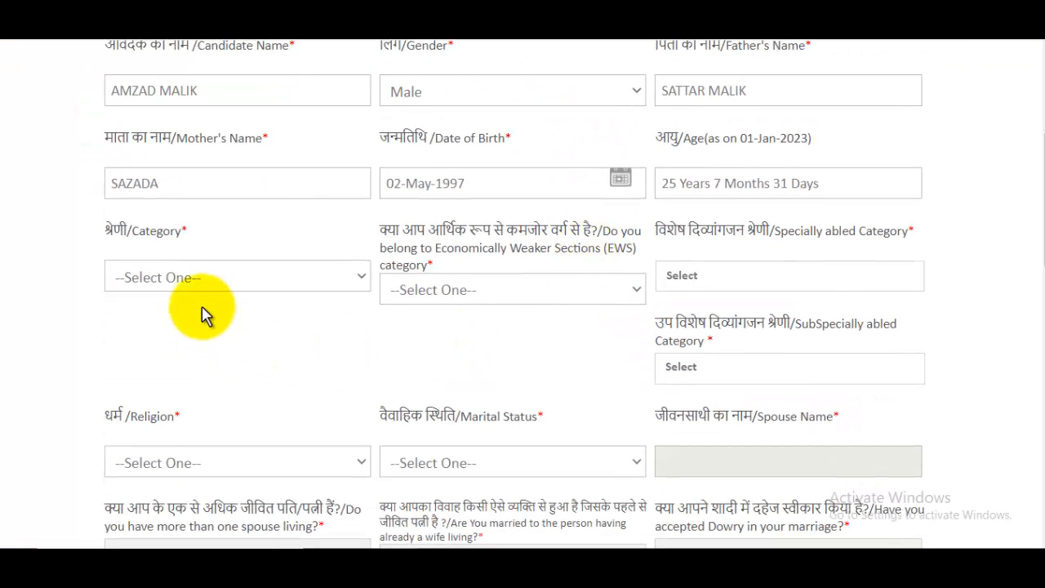
- Set category to GENERAL, EWS to No, and specially abled category to Not Applicable
click(180, 287)
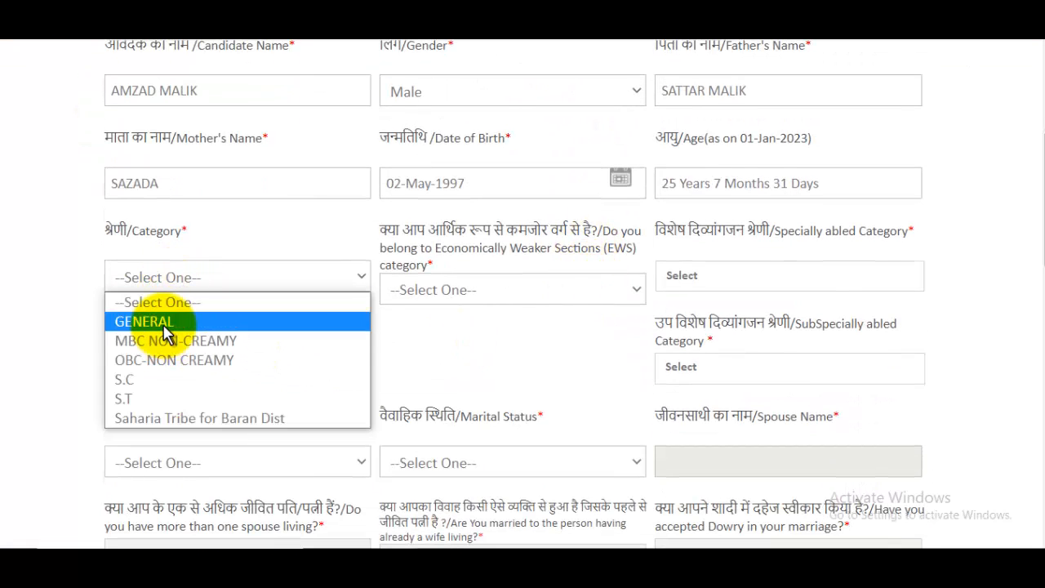
click(167, 331)
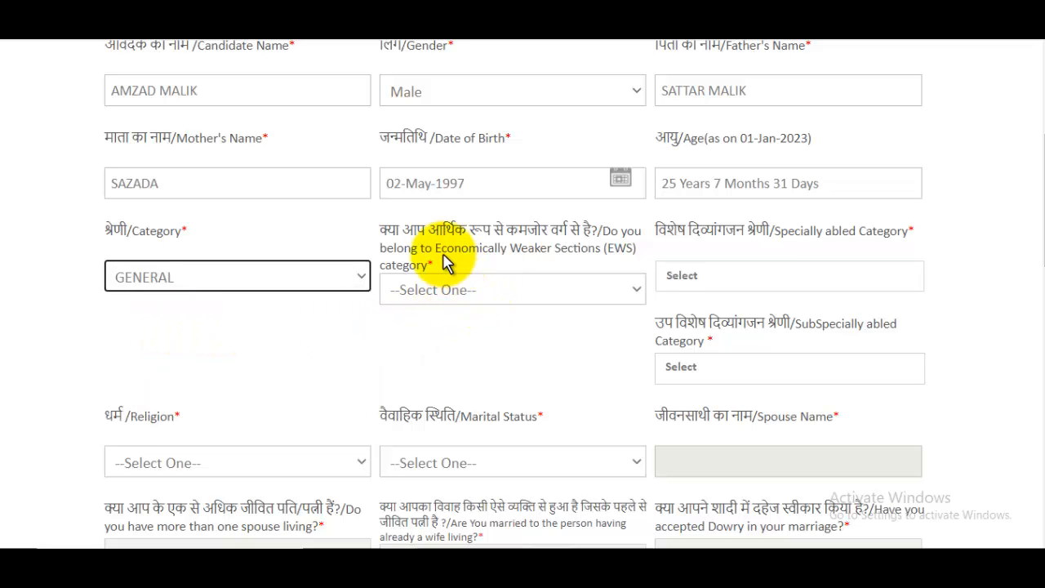
click(433, 298)
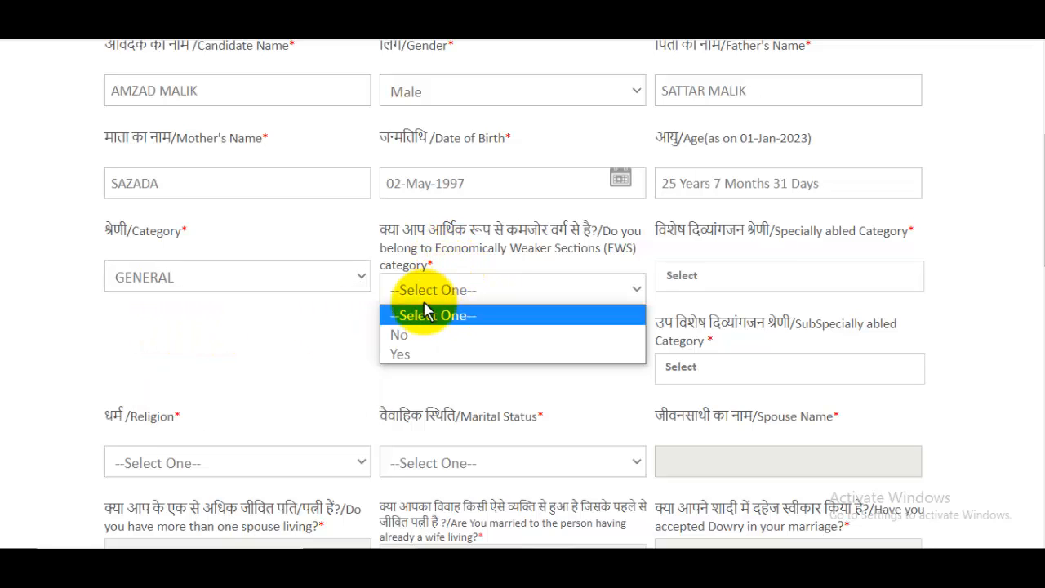
click(422, 337)
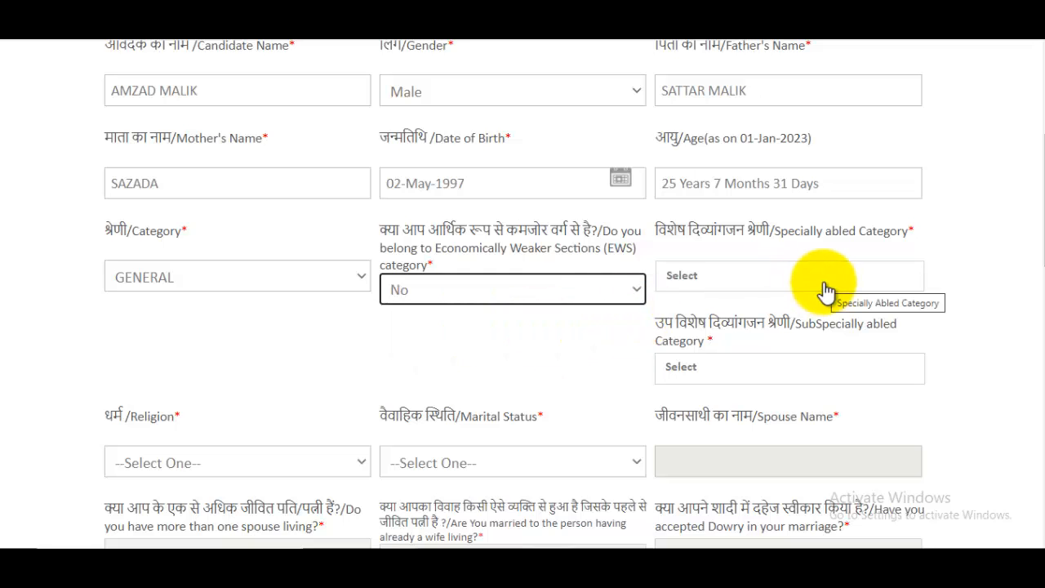
click(759, 281)
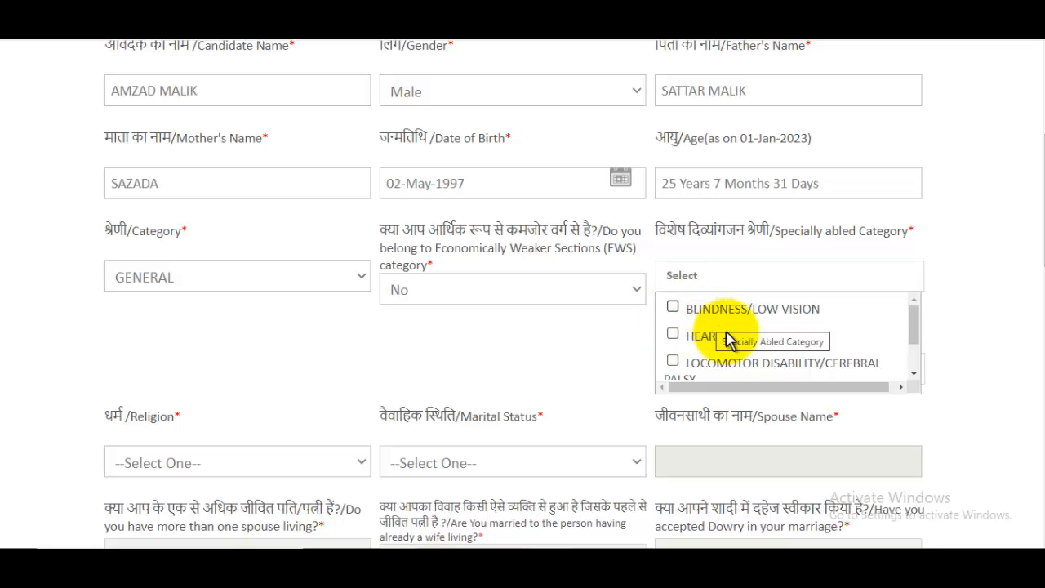
scroll(751, 343, down, 2)
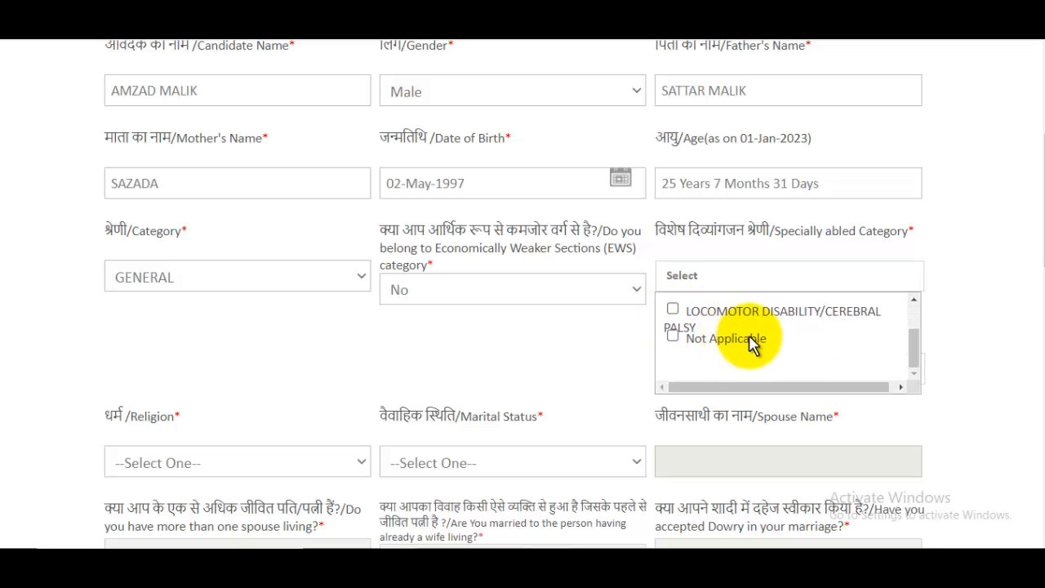
click(672, 336)
click(616, 343)
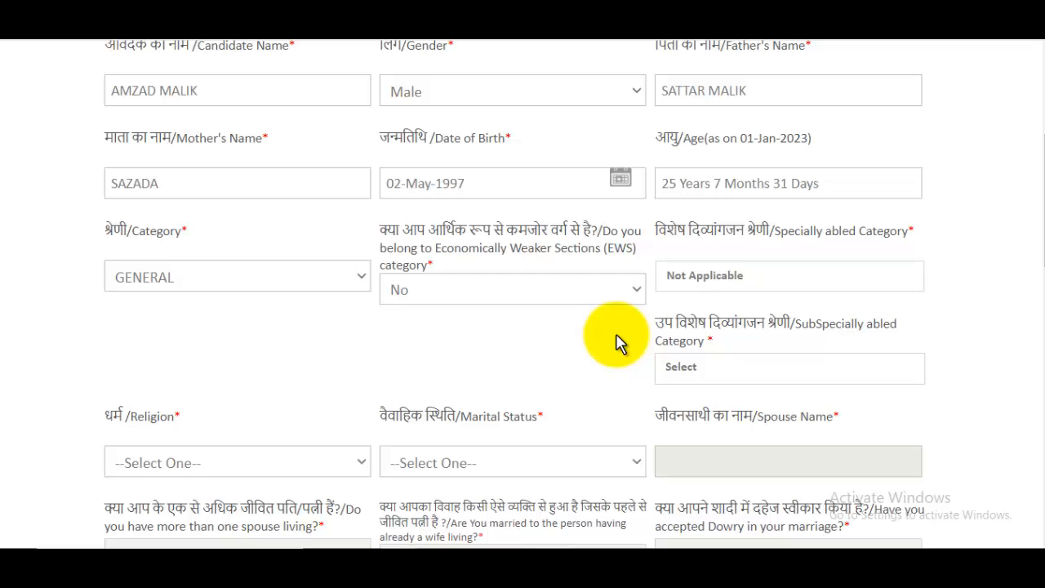
- Set religion to MUSLIM and marital status to Unmarried
scroll(618, 345, down, 2)
click(214, 313)
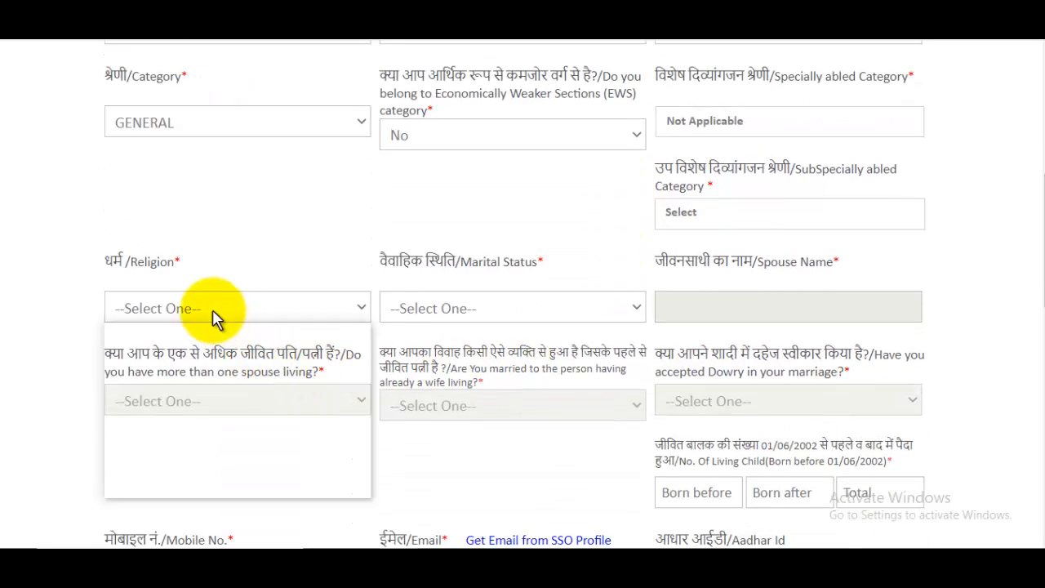
click(160, 429)
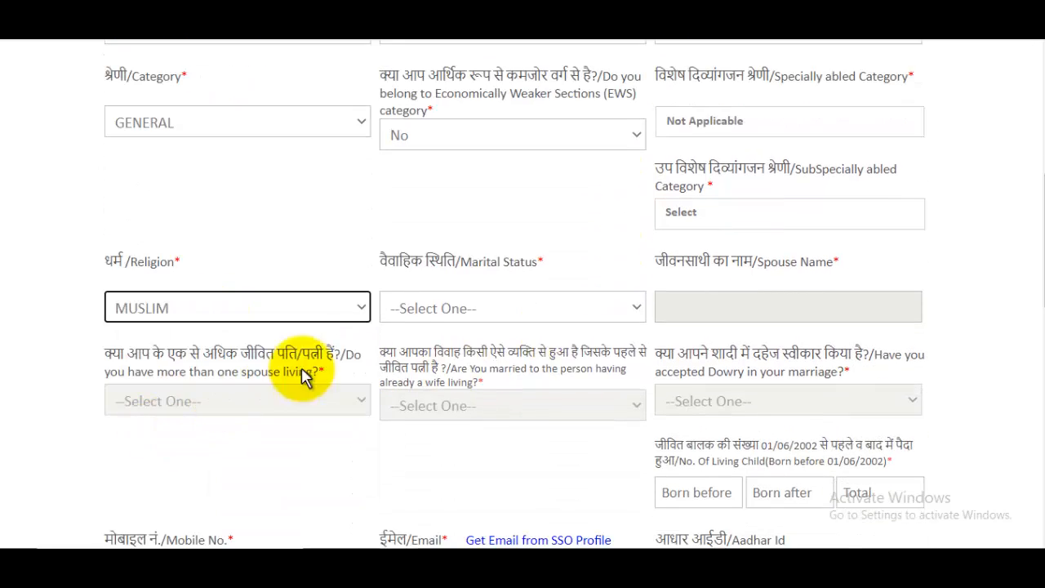
click(509, 312)
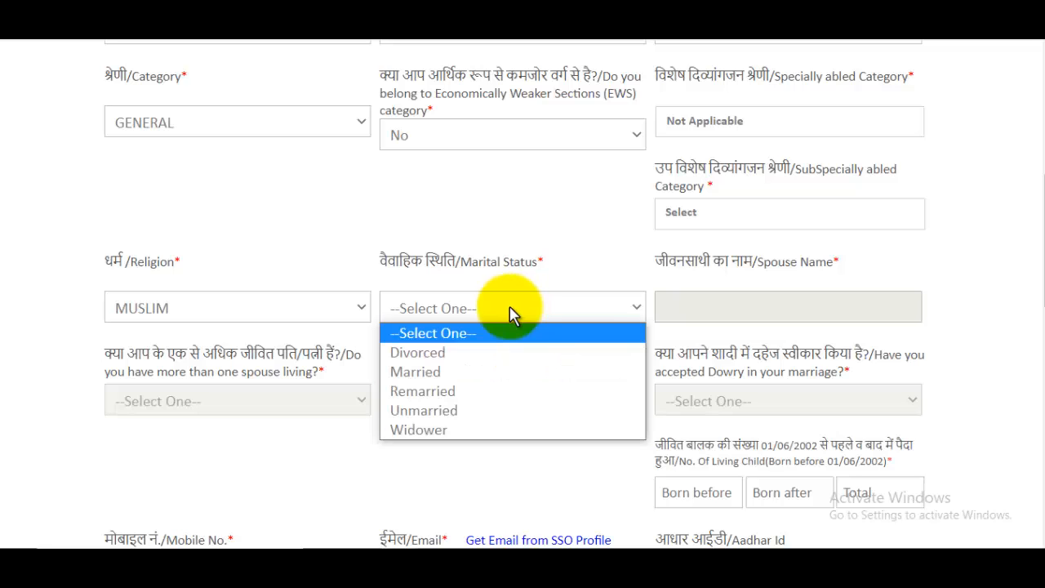
click(452, 411)
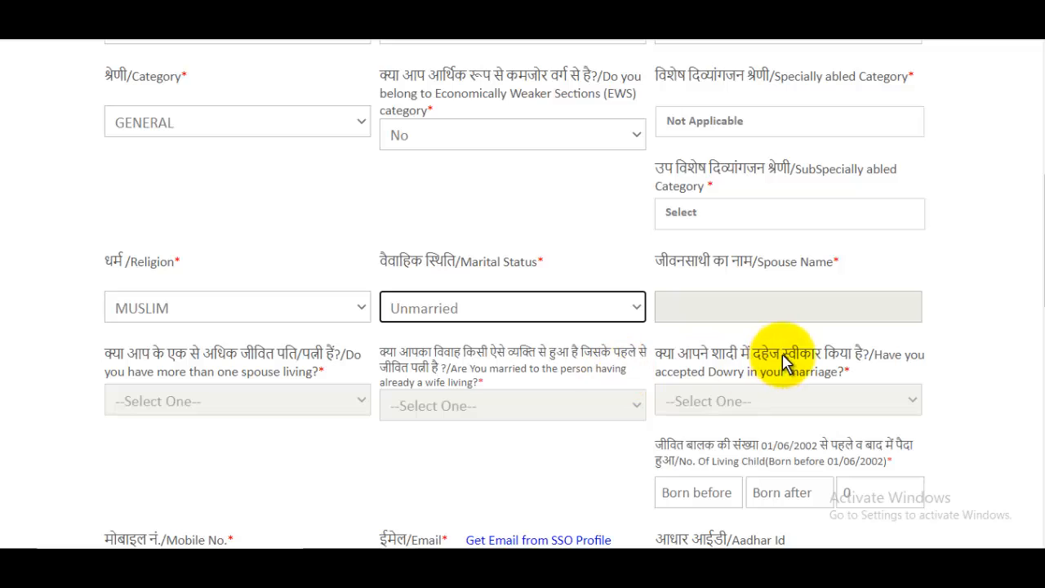
scroll(783, 361, down, 3)
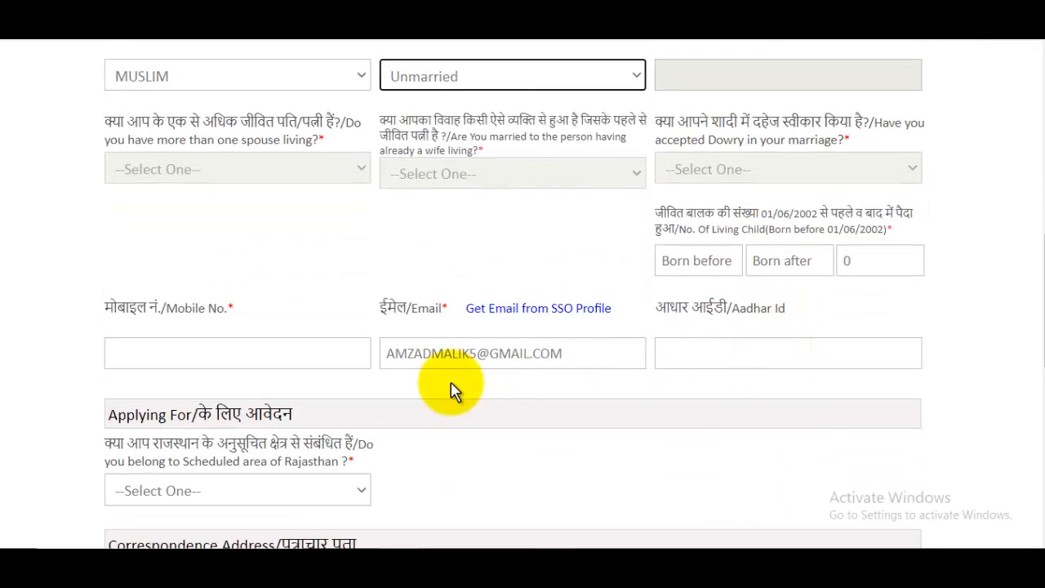
- Answer No to the scheduled-area question
click(257, 363)
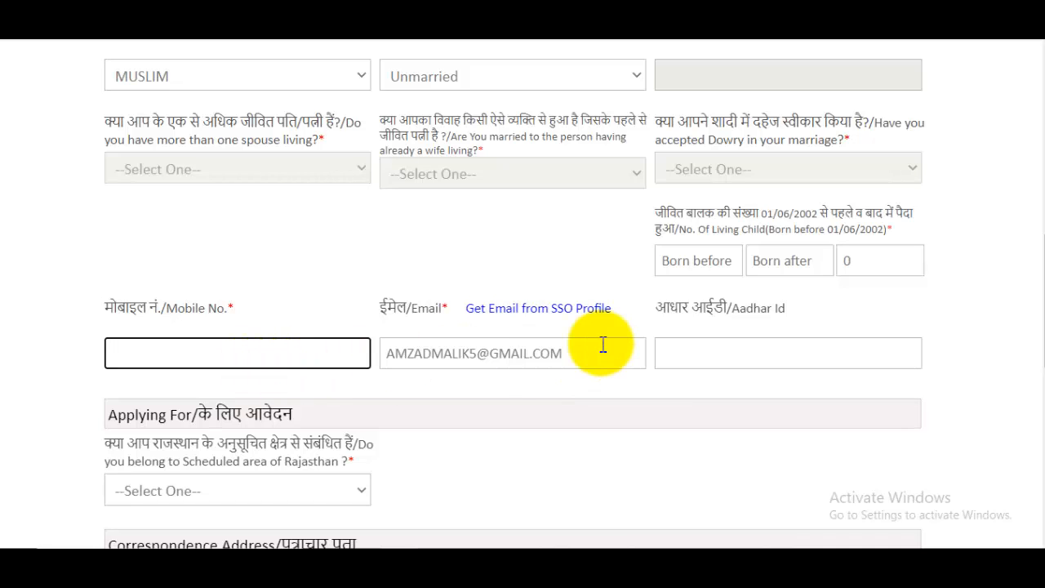
click(751, 353)
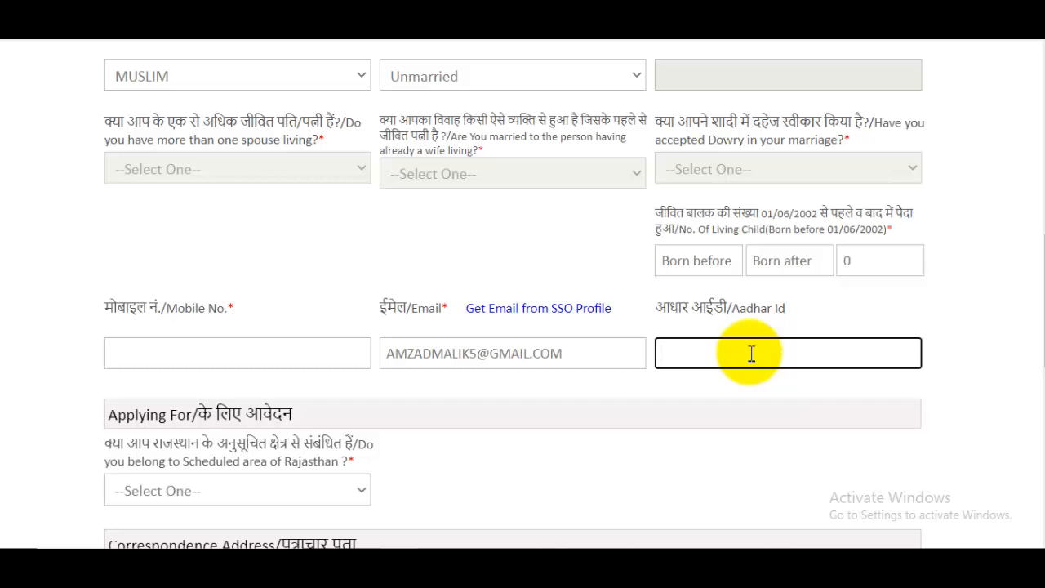
scroll(416, 343, down, 2)
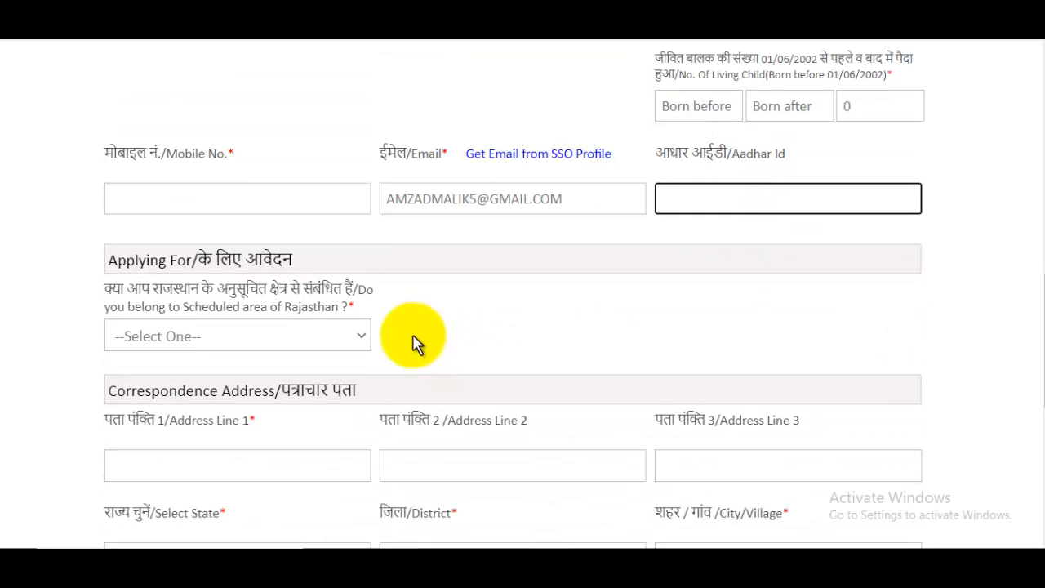
click(196, 340)
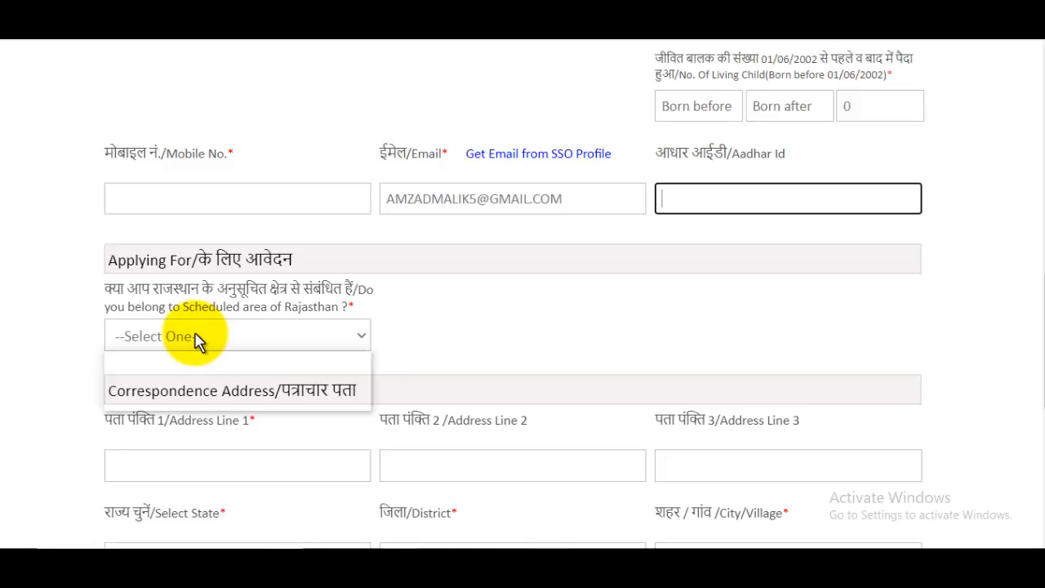
click(245, 381)
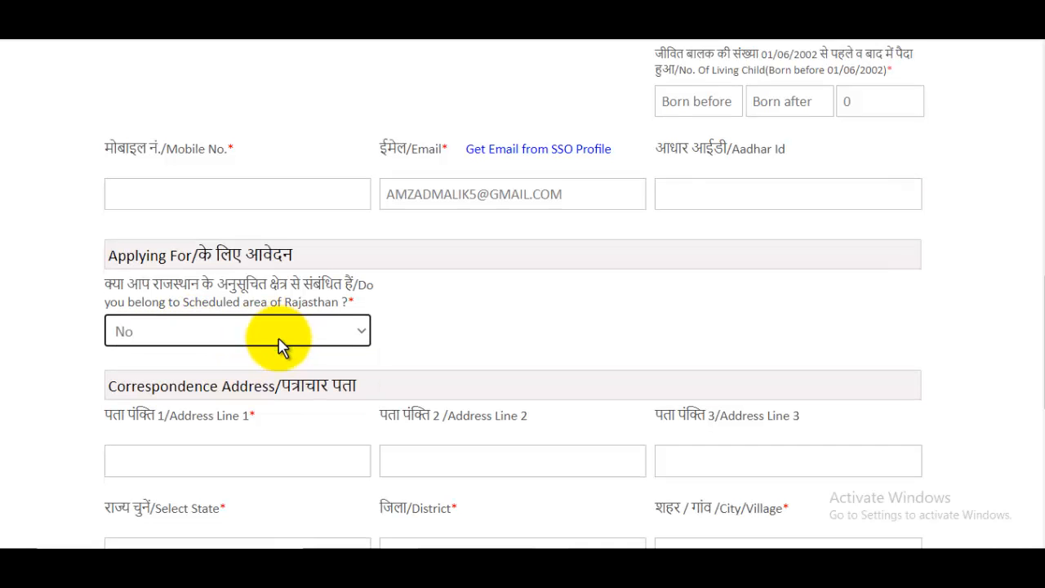
scroll(237, 269, down, 3)
click(198, 237)
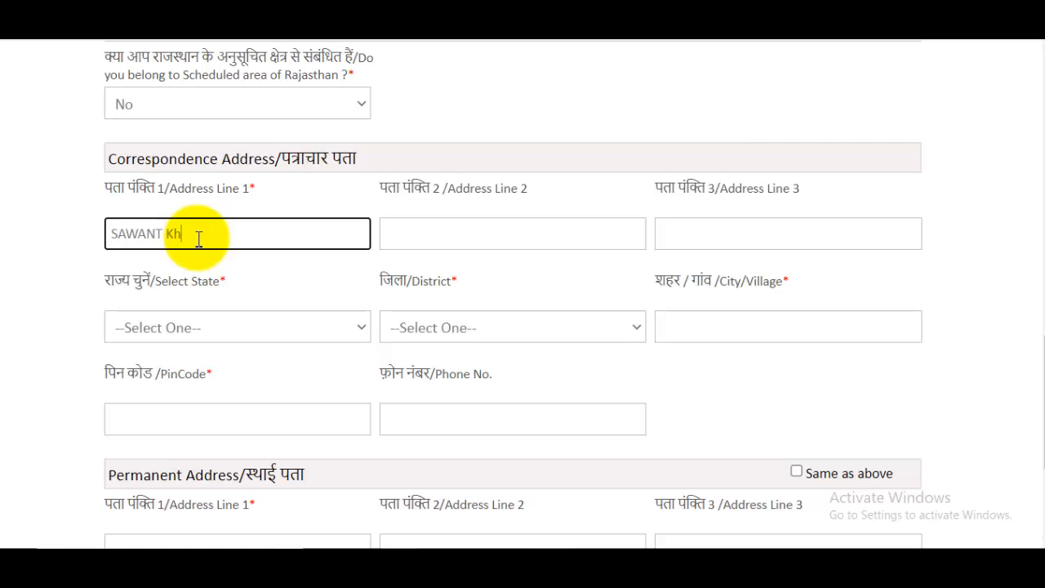
click(500, 234)
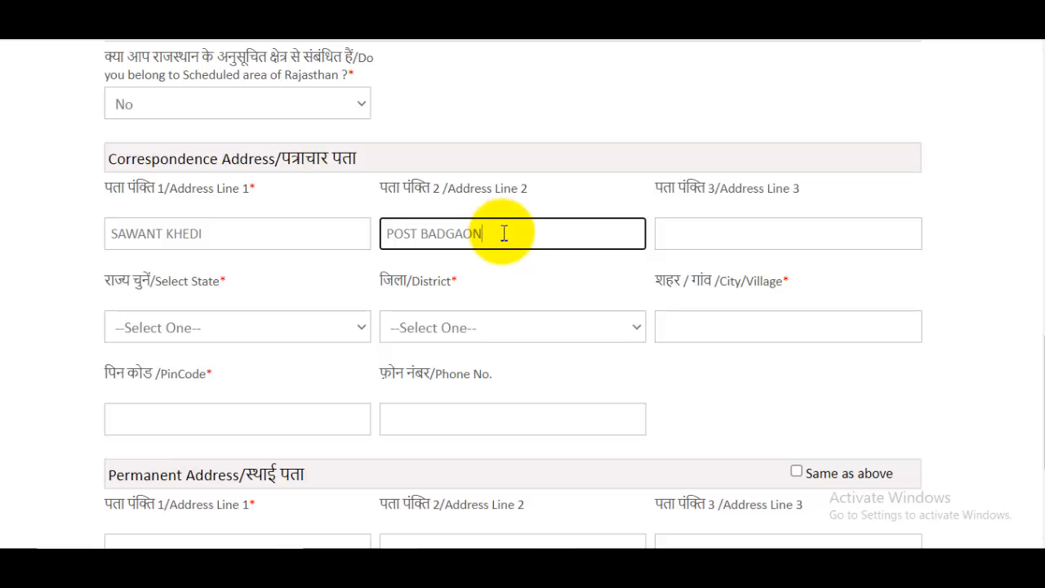
click(234, 323)
scroll(264, 163, down, 5)
scroll(264, 161, up, 5)
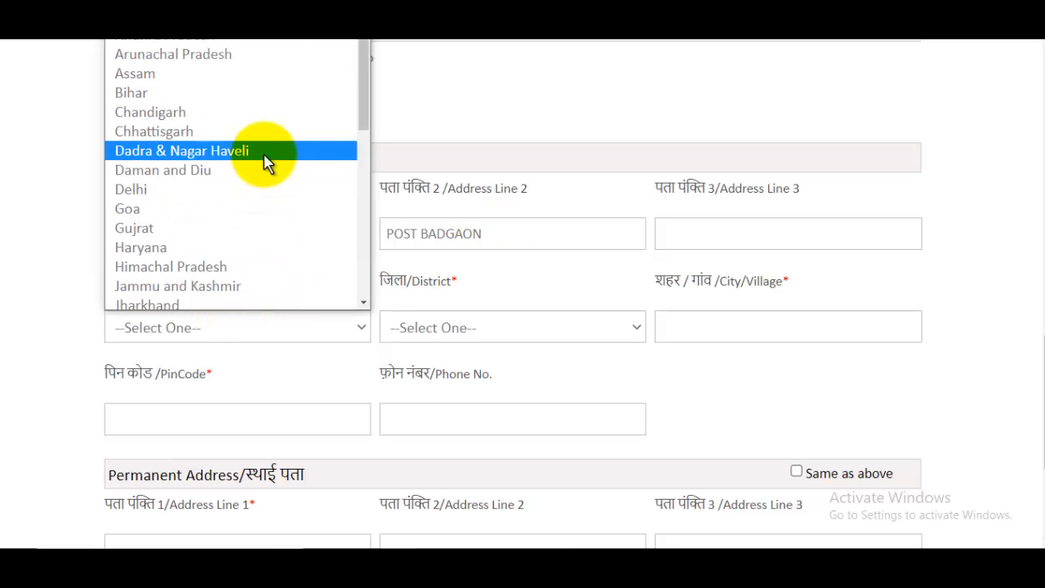
scroll(261, 158, down, 5)
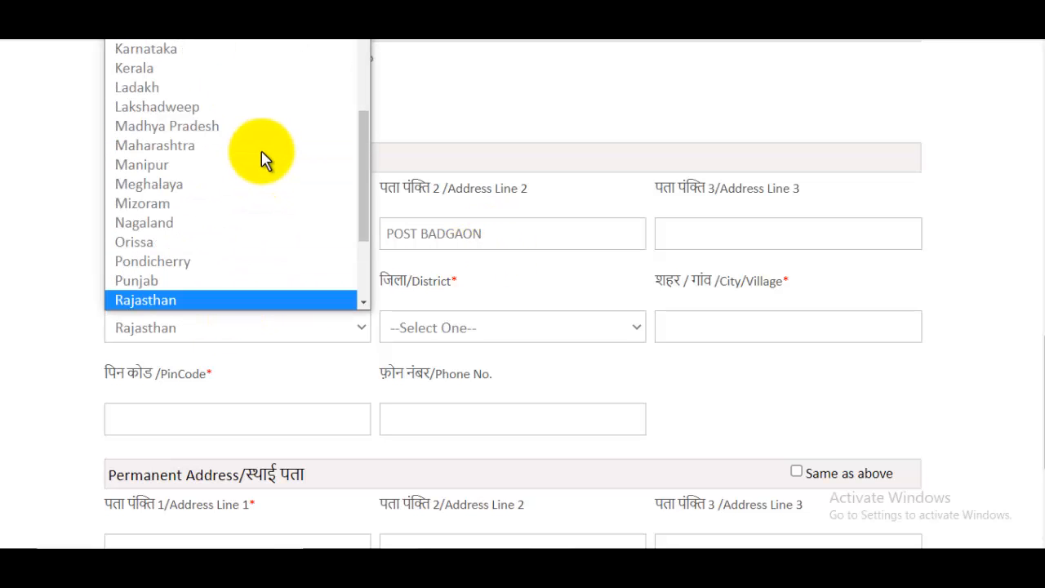
click(175, 295)
- Set district Ajmer, complete city and PIN code, and make the permanent address the same
click(474, 342)
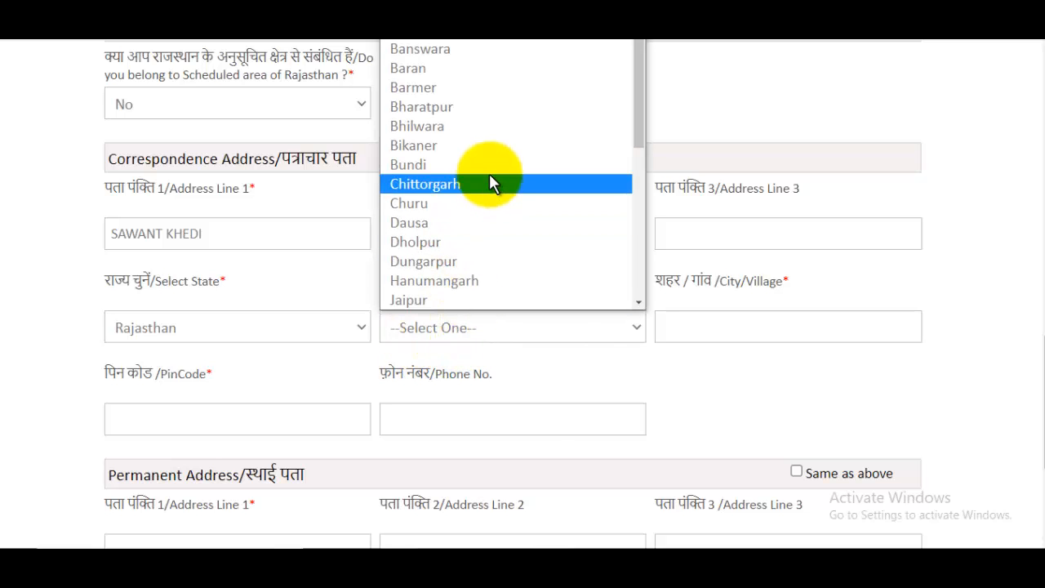
click(412, 40)
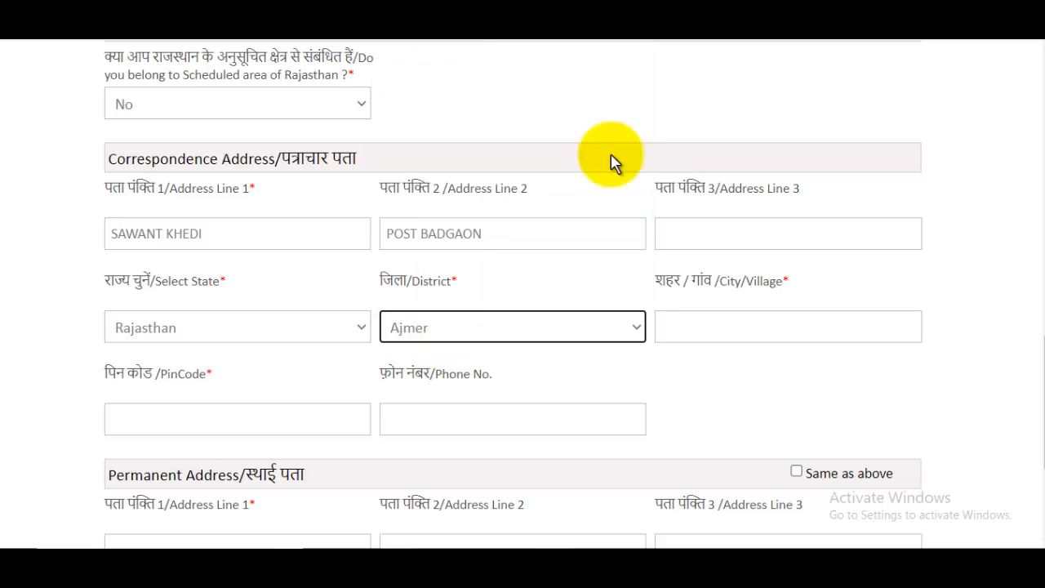
click(715, 327)
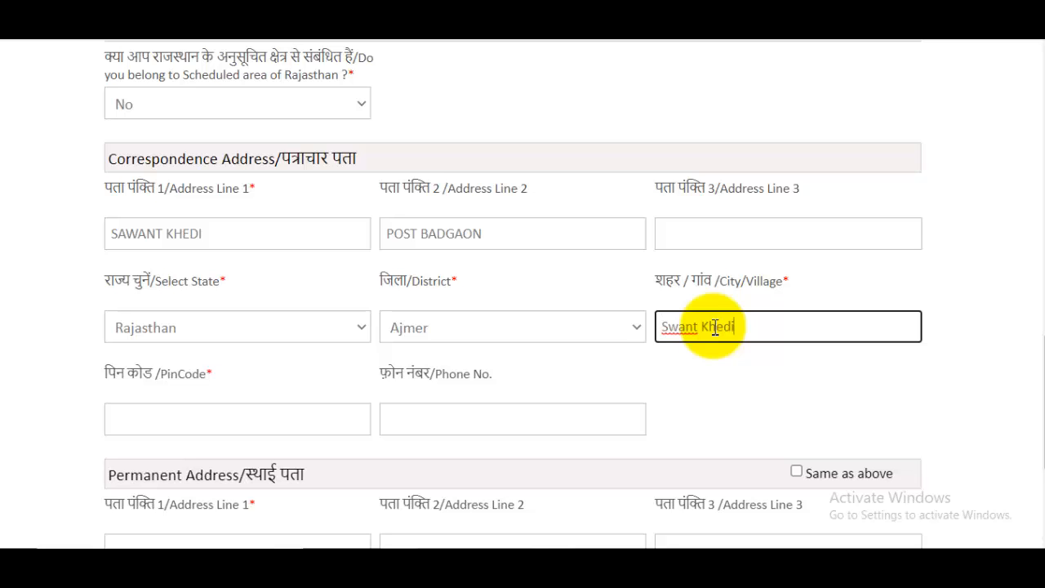
click(668, 328)
text(a)
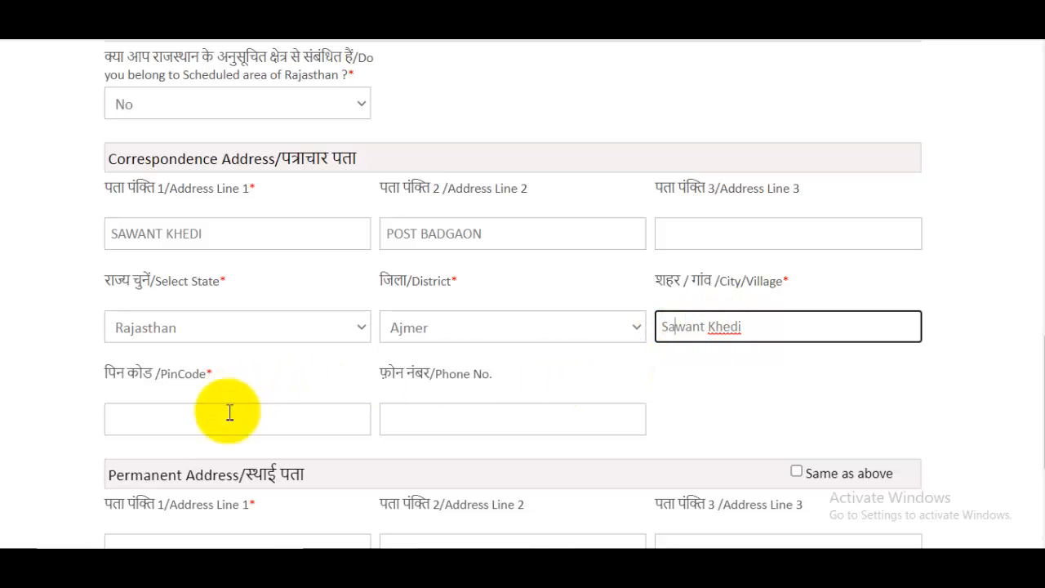
click(227, 423)
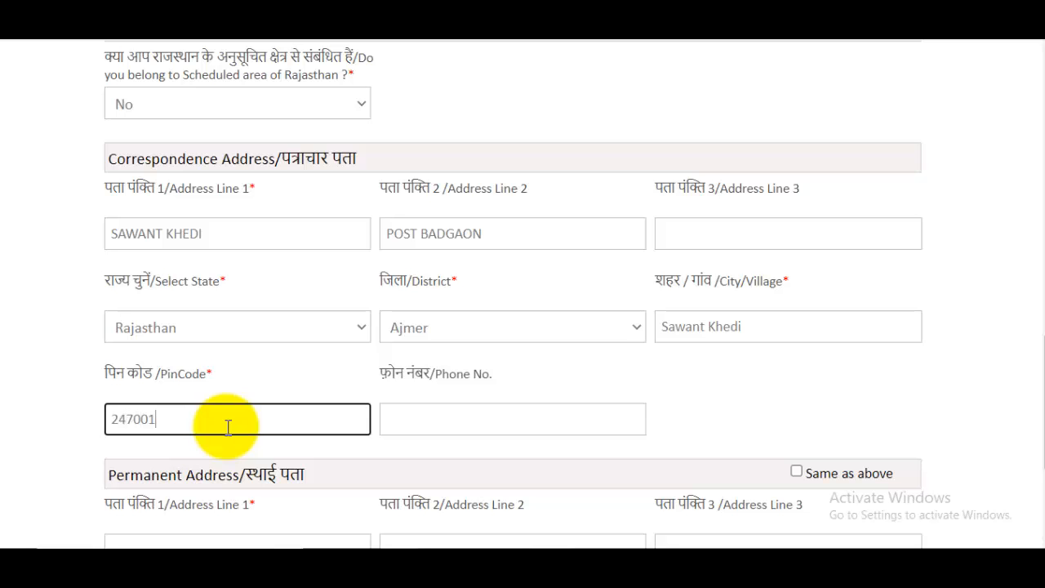
scroll(237, 417, down, 2)
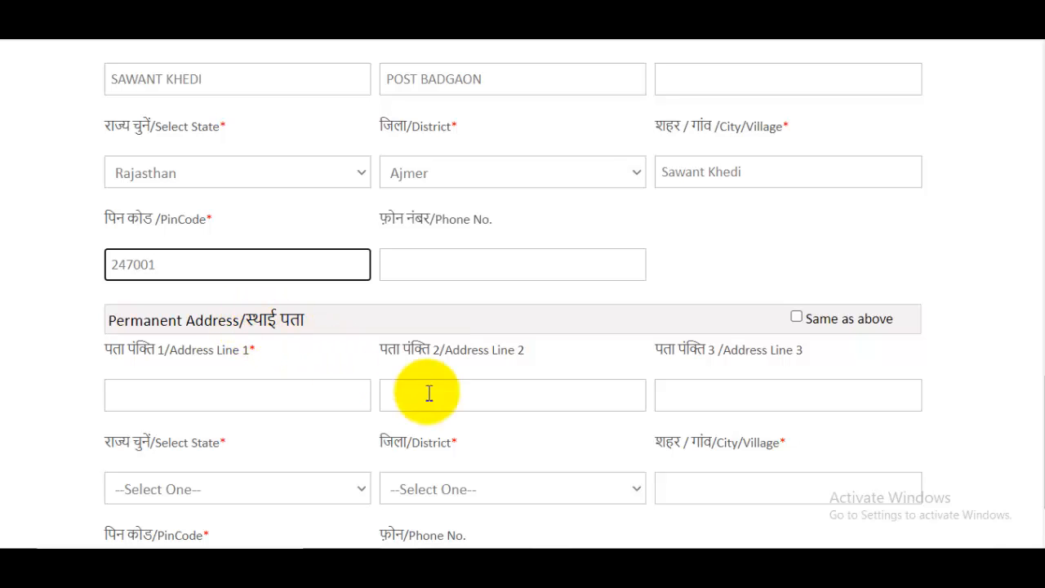
click(796, 319)
scroll(734, 325, down, 1)
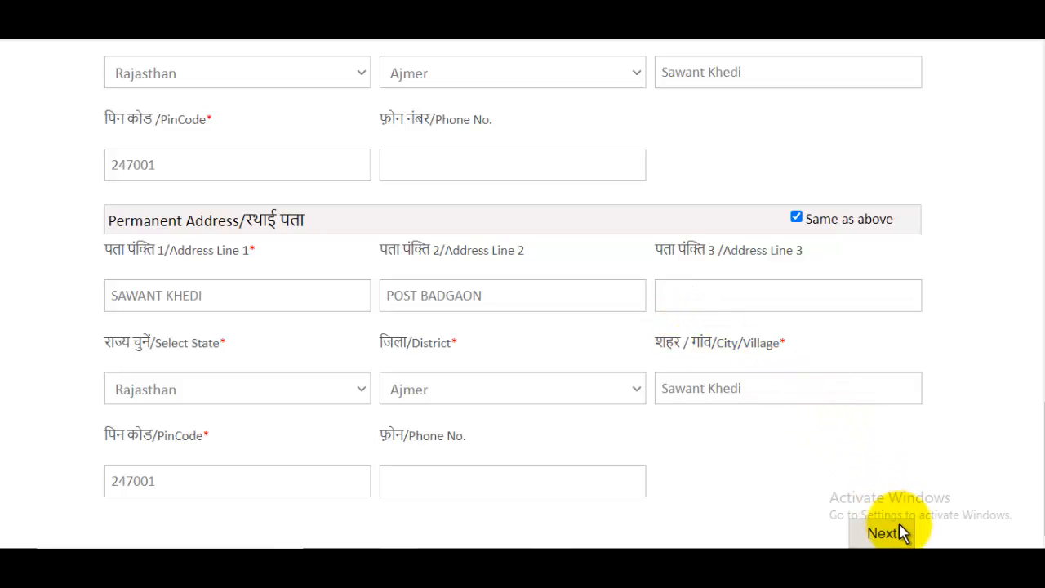
click(899, 526)
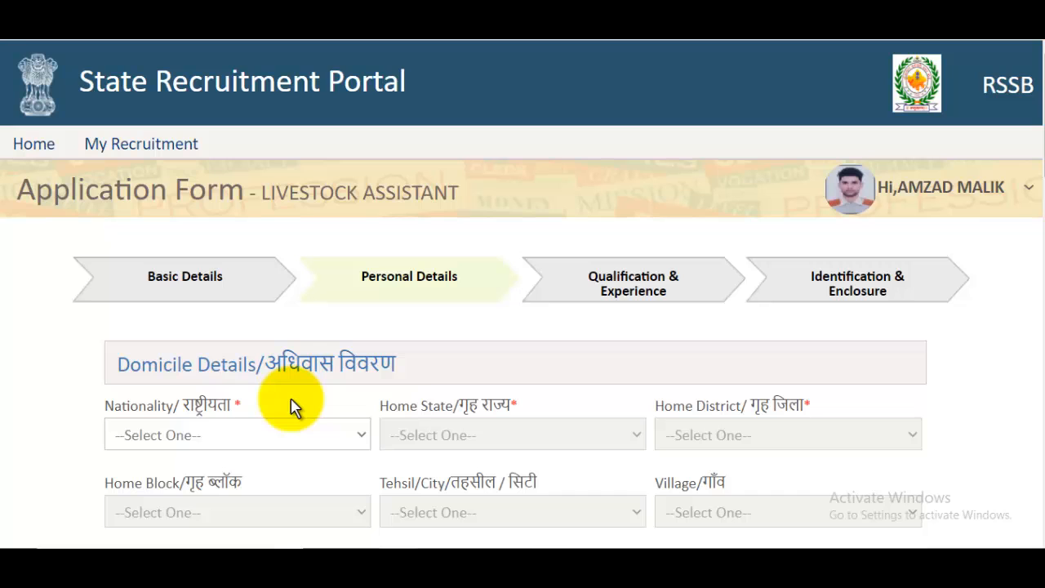
- Set nationality Indian, home state Rajasthan and home district Ajmer
scroll(292, 408, down, 2)
click(178, 282)
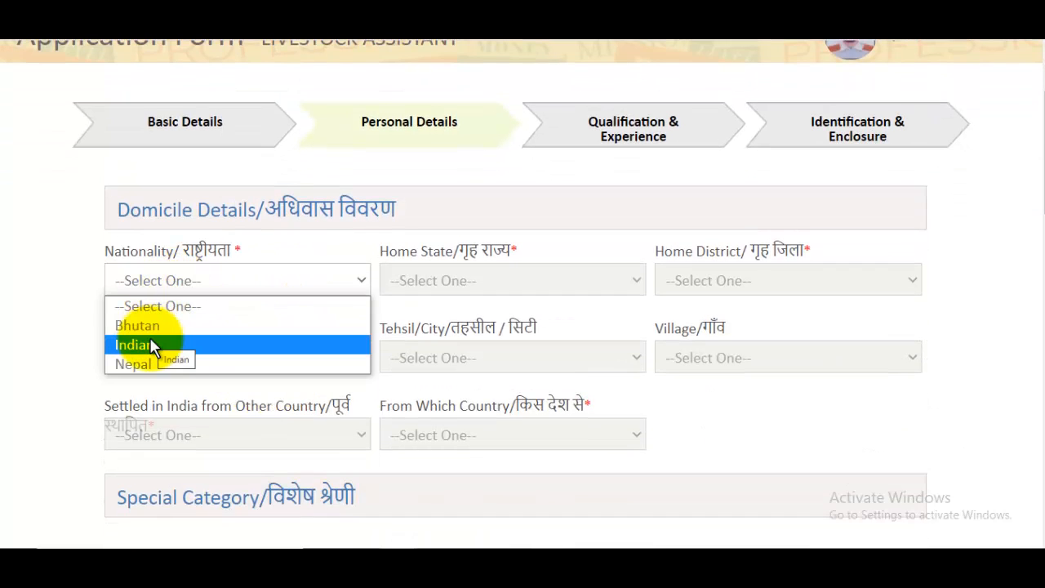
click(151, 346)
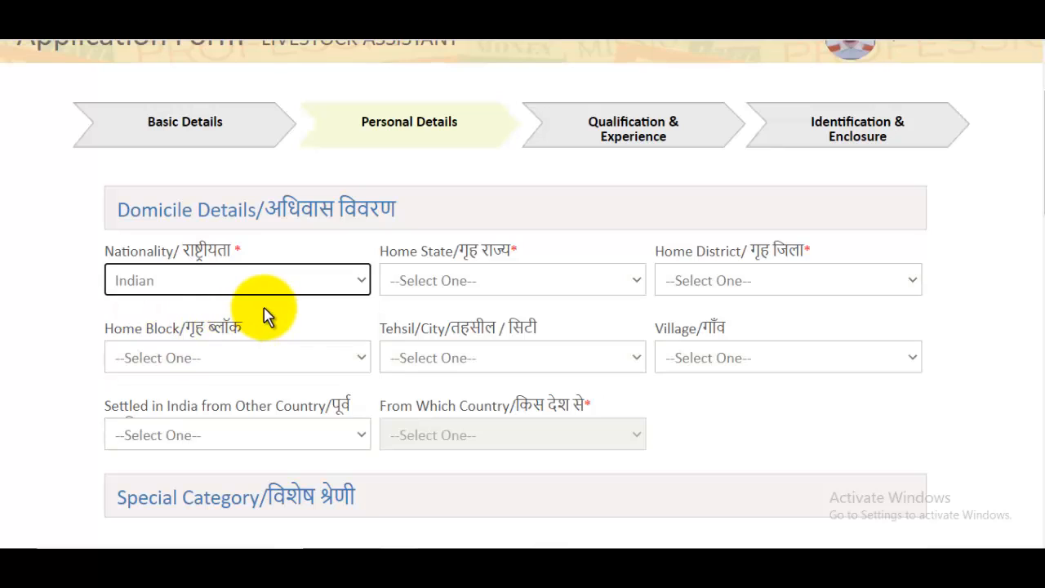
click(426, 295)
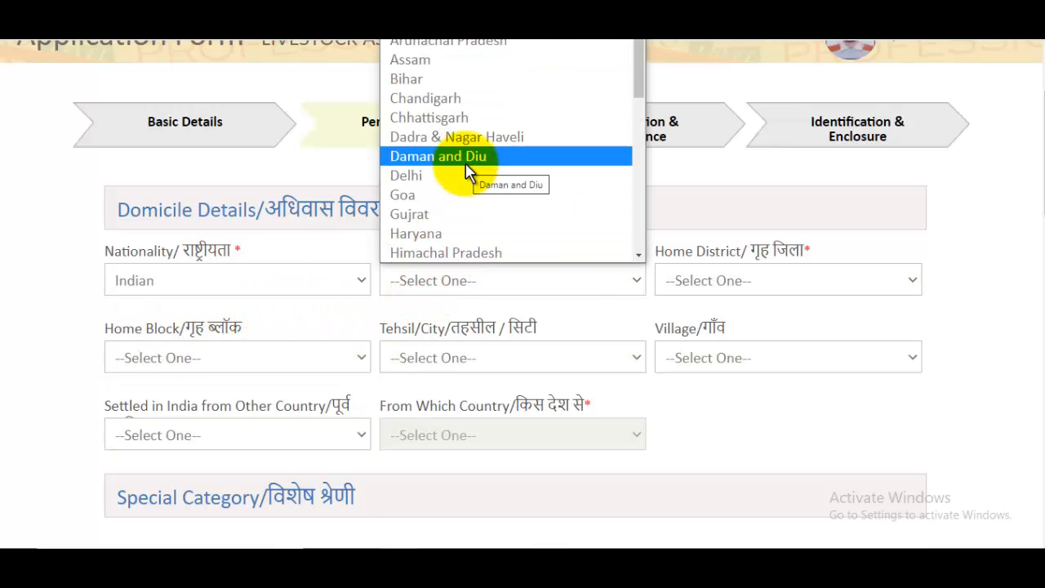
key(r)
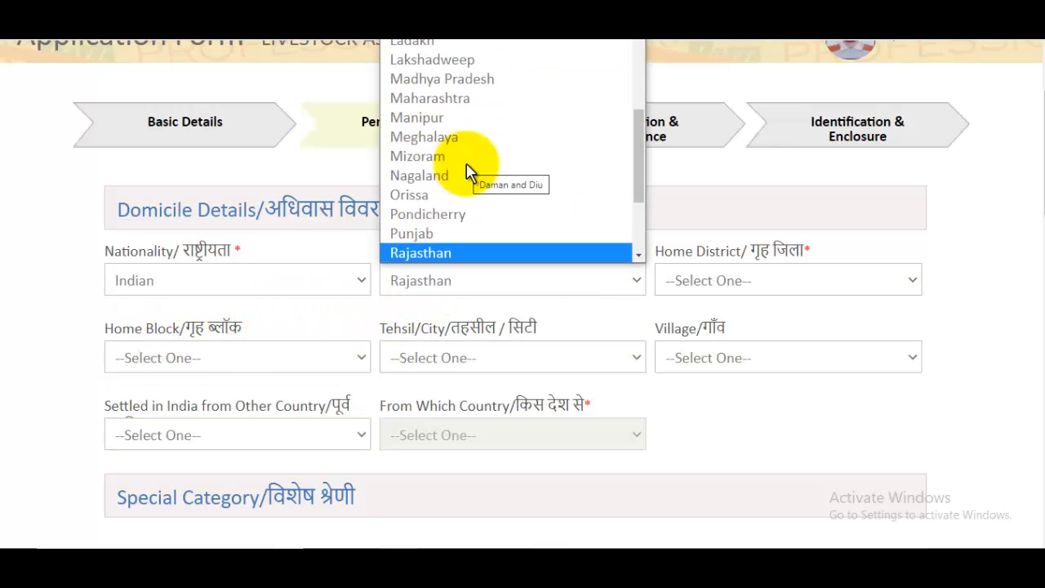
click(459, 252)
click(753, 284)
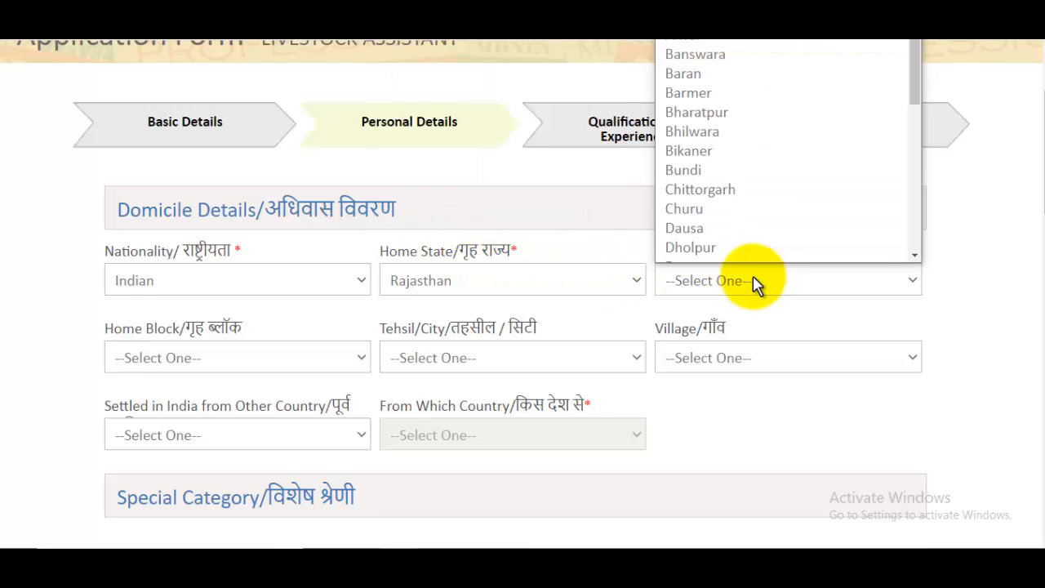
click(698, 39)
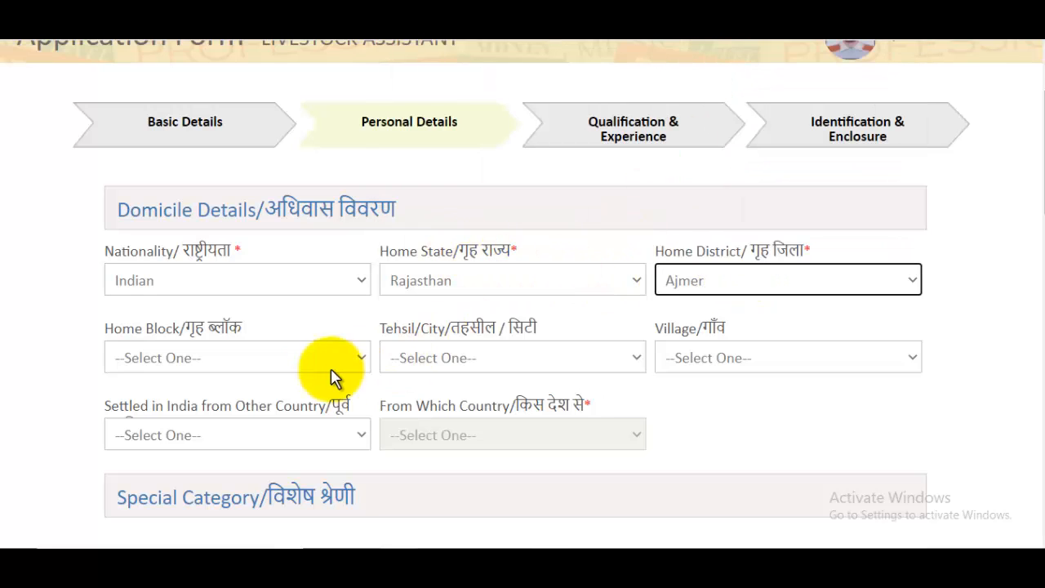
- Choose block Jawaja, tehsil Kekri, village Aalambu, and No for settled from another country
click(196, 359)
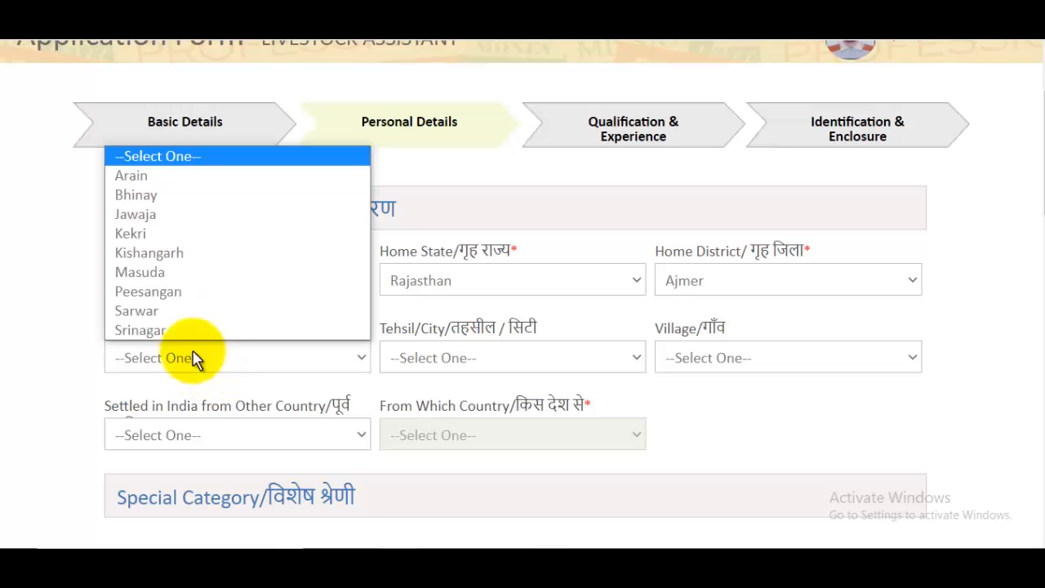
click(163, 216)
click(502, 374)
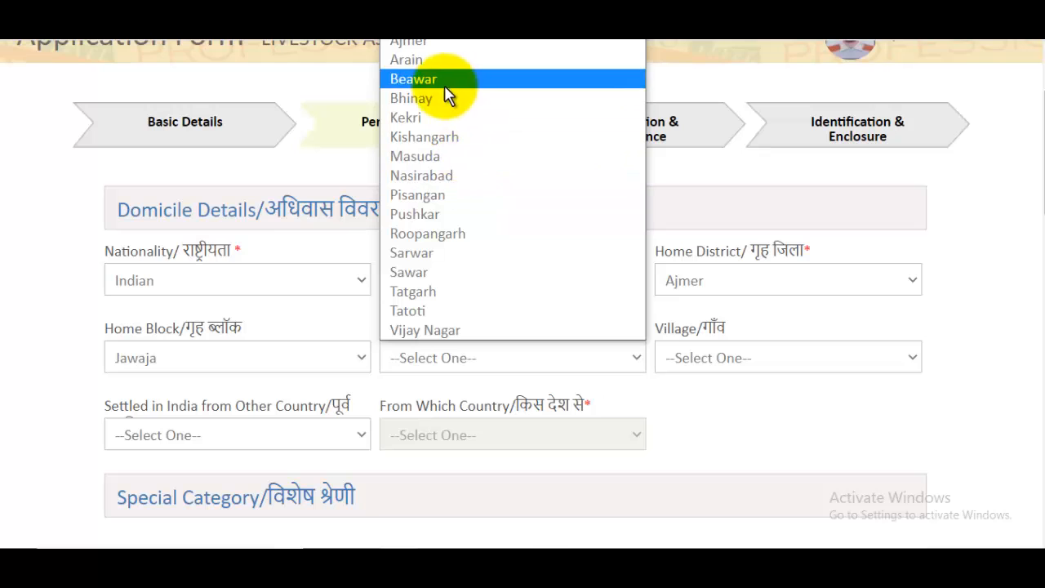
click(430, 117)
click(737, 361)
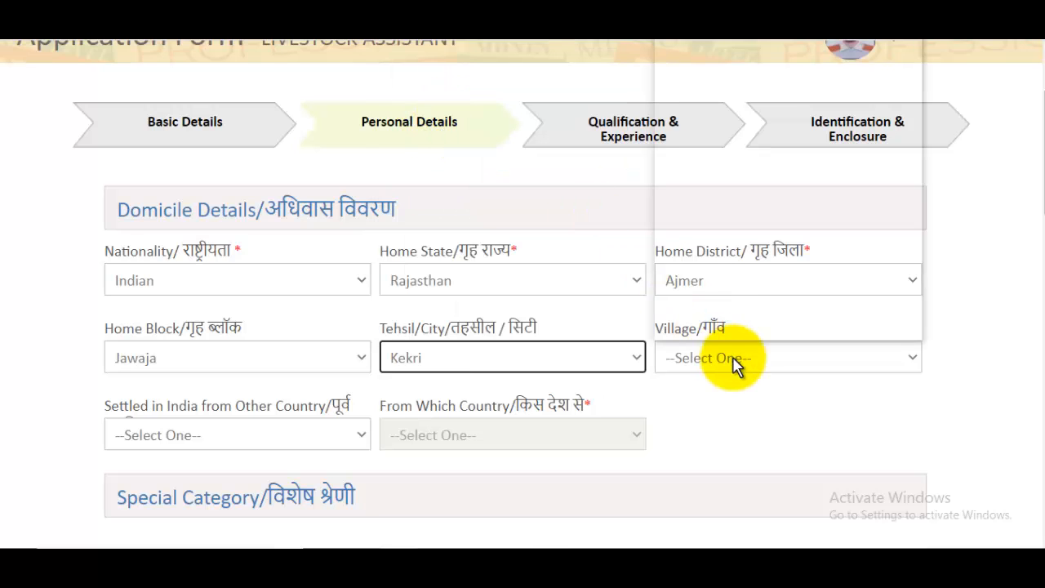
click(698, 42)
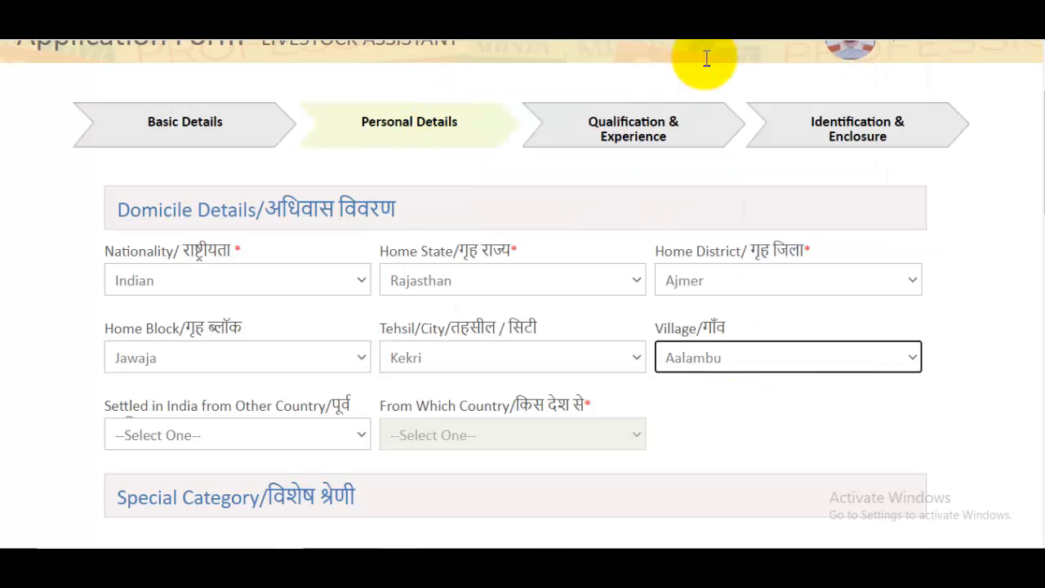
click(255, 445)
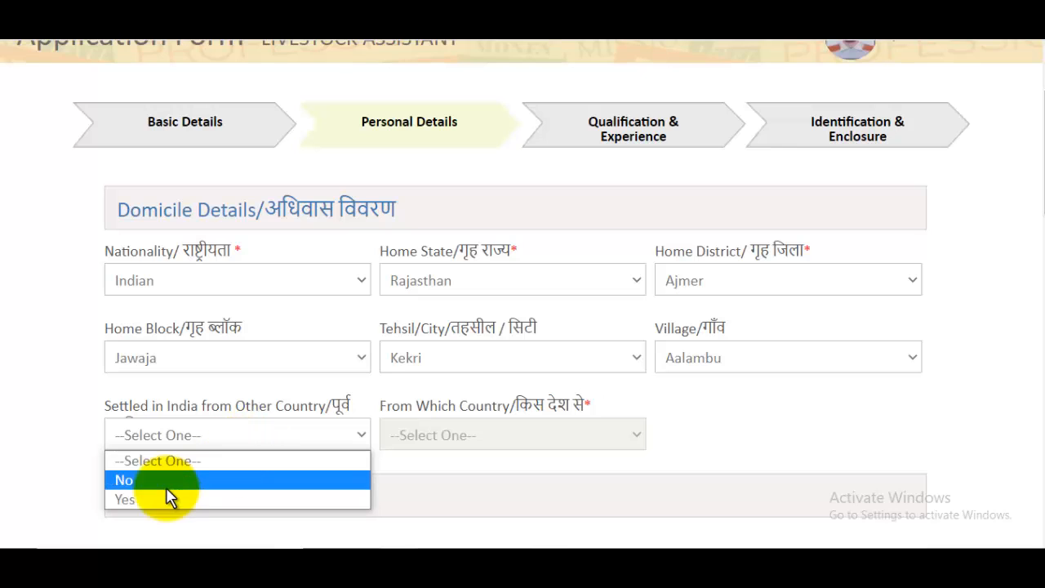
click(164, 484)
- Answer No to the ex-serviceman, outstanding sportsperson and NCC cadet instructor questions
scroll(478, 409, down, 3)
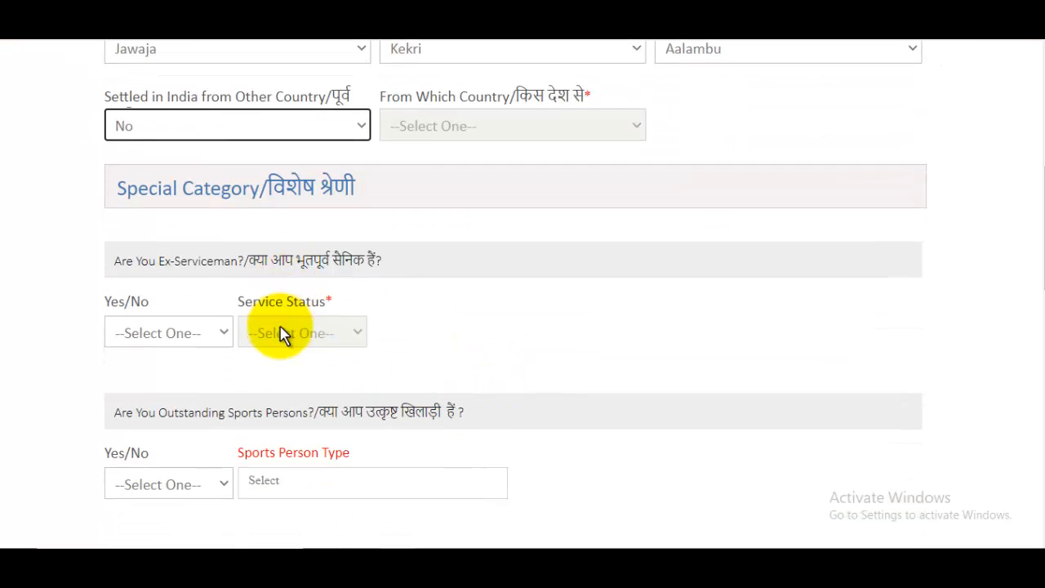
drag(284, 259, 408, 253)
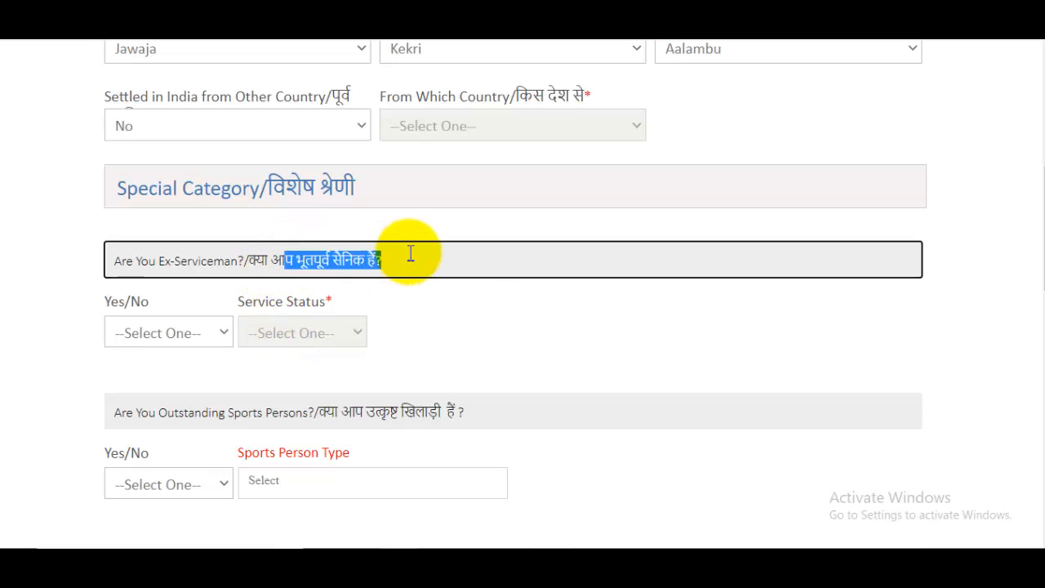
click(188, 332)
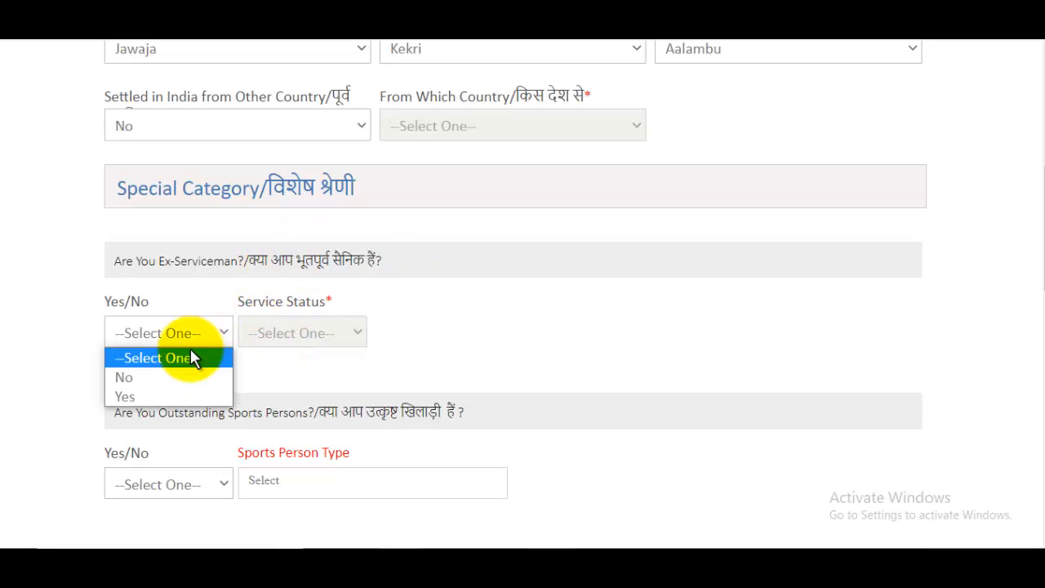
click(152, 376)
scroll(348, 350, down, 3)
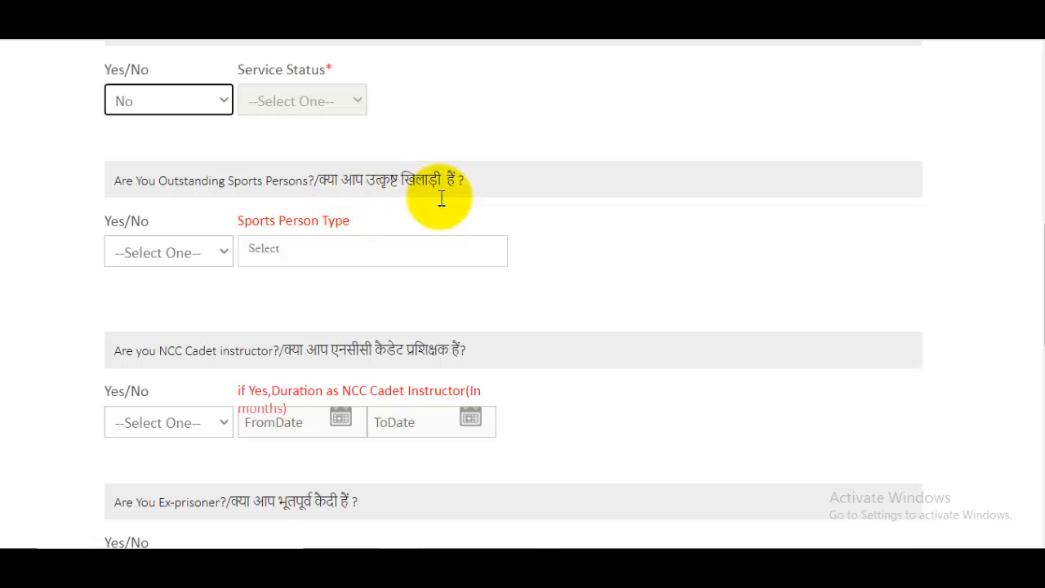
click(184, 260)
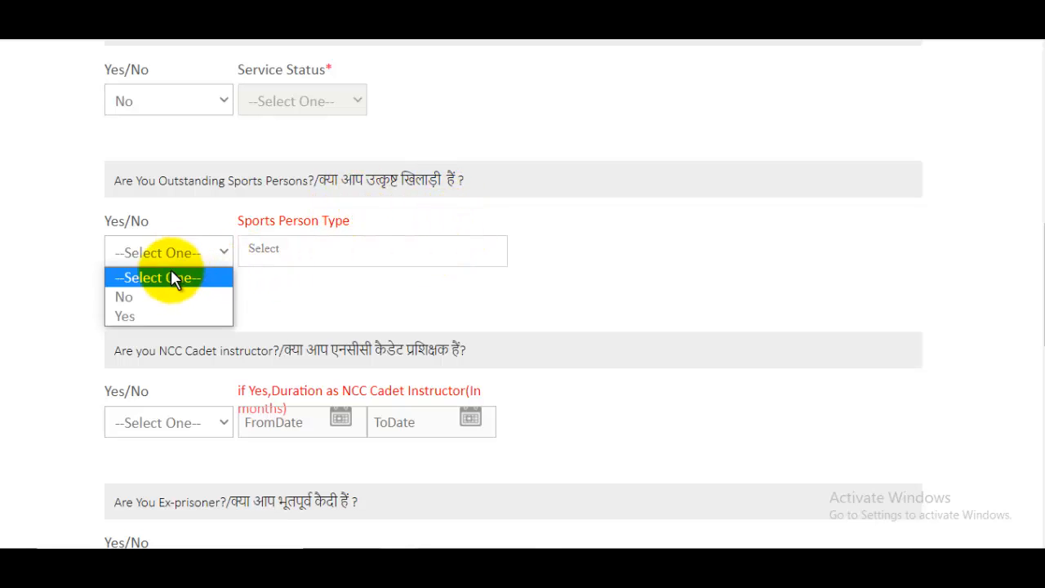
click(150, 299)
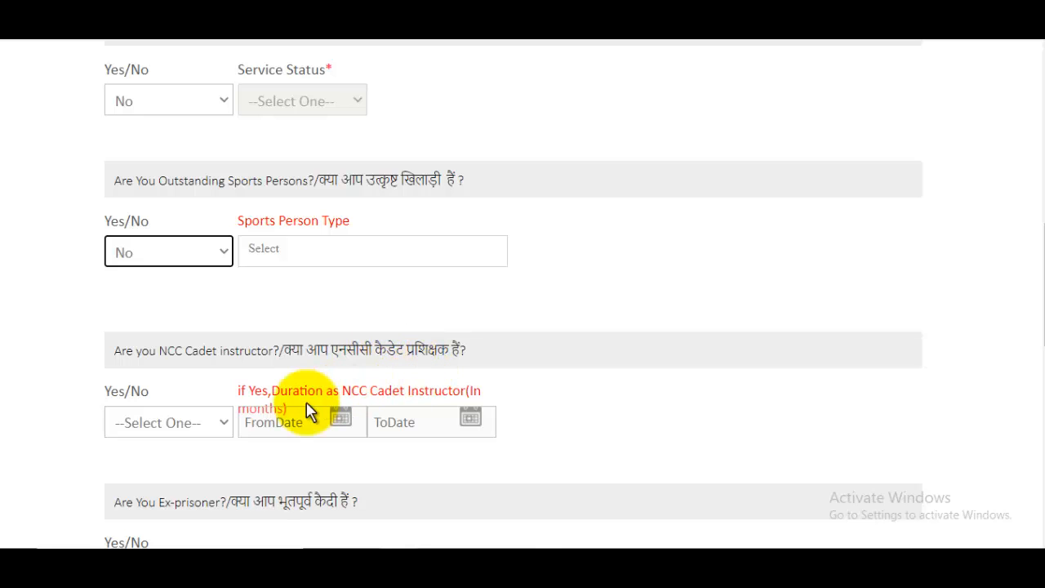
click(167, 422)
click(131, 468)
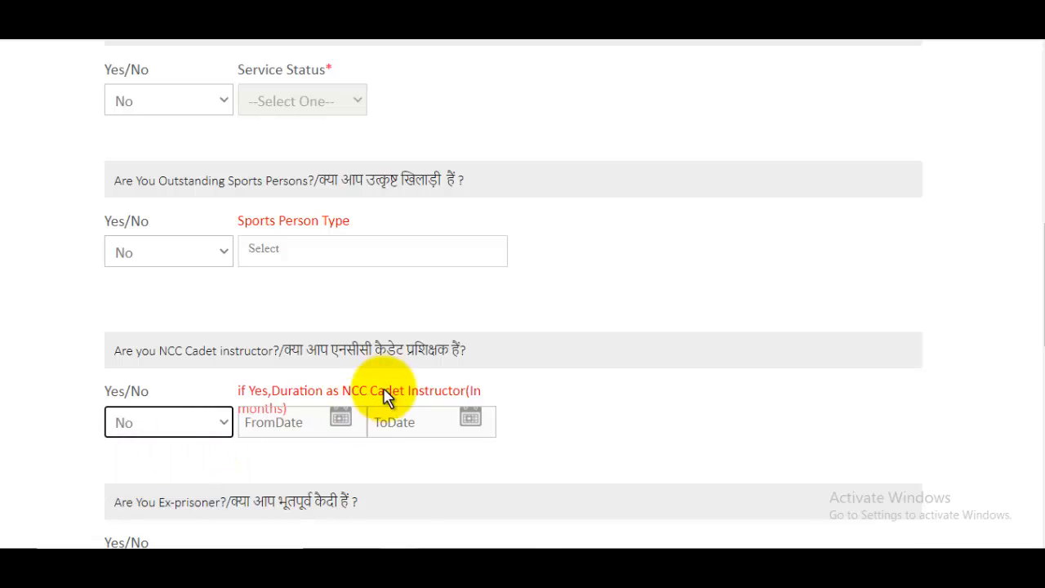
- Answer No to the ex-prisoner and state government employee questions
scroll(384, 397, down, 2)
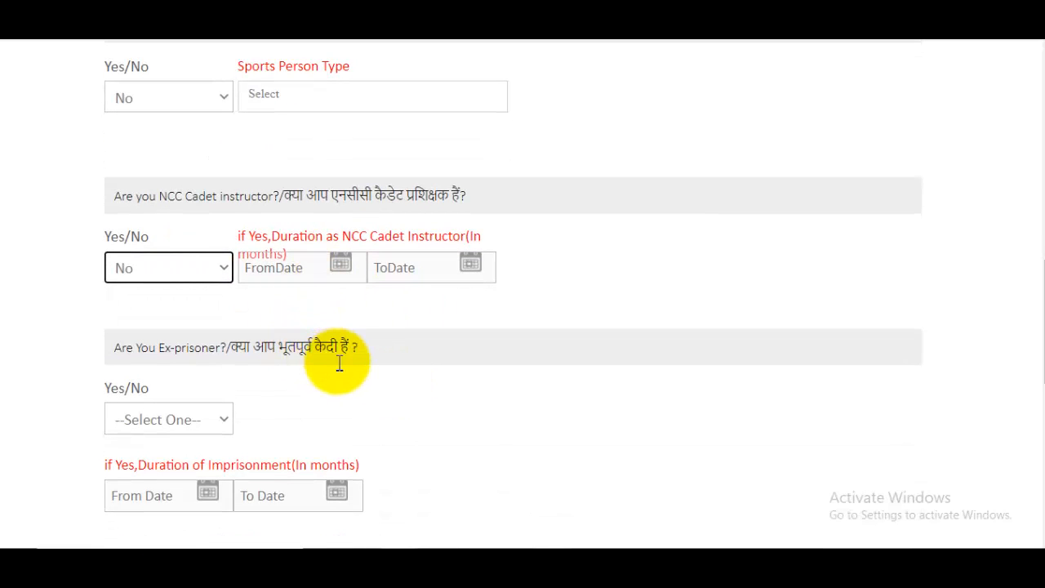
click(189, 422)
click(124, 464)
scroll(245, 392, down, 4)
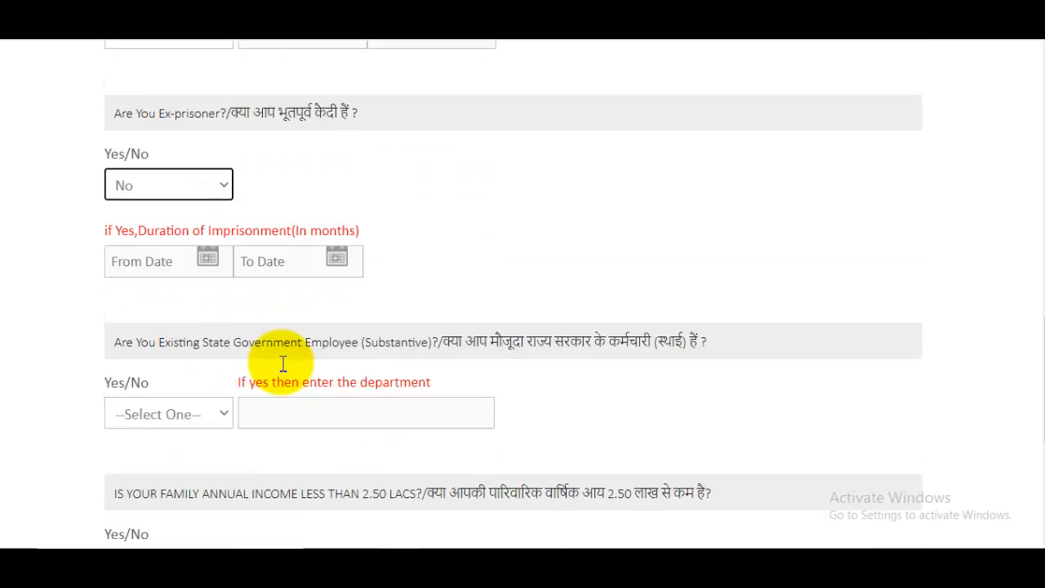
drag(445, 267, 707, 277)
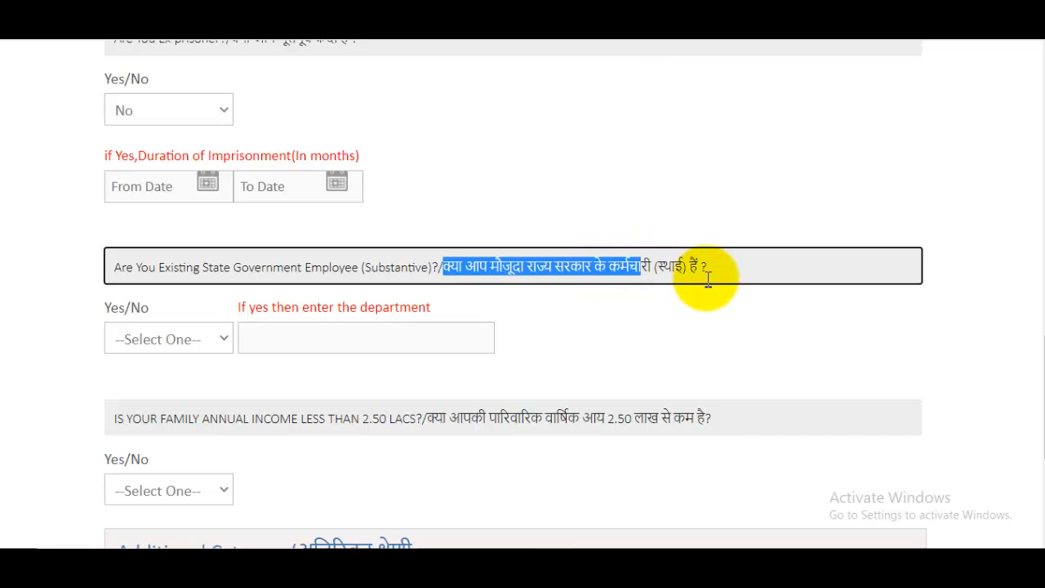
click(196, 342)
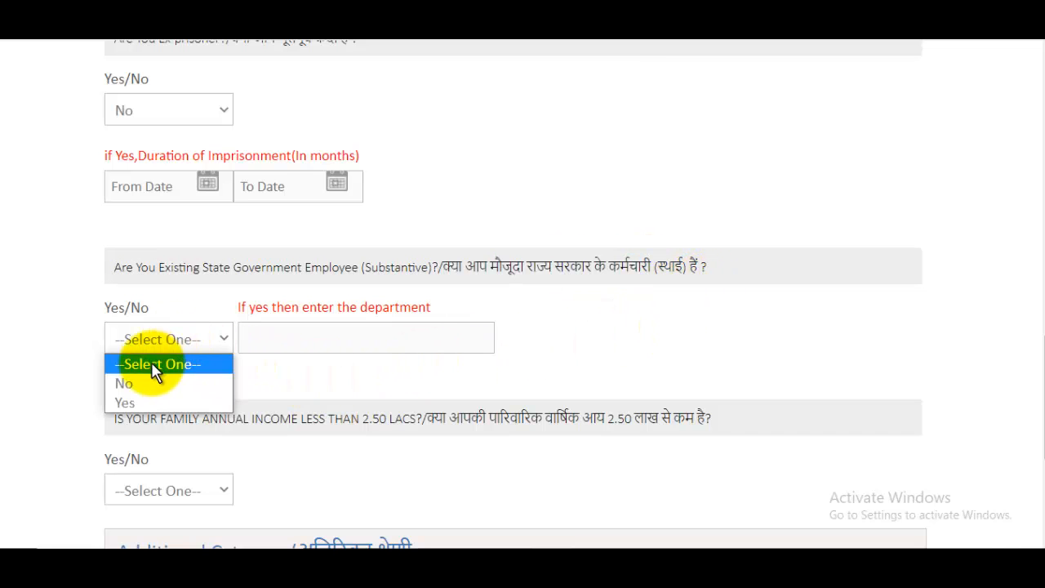
click(155, 382)
- Answer Yes to family income below 2.50 lacs, confirm it, and save personal details
scroll(410, 245, down, 2)
click(455, 274)
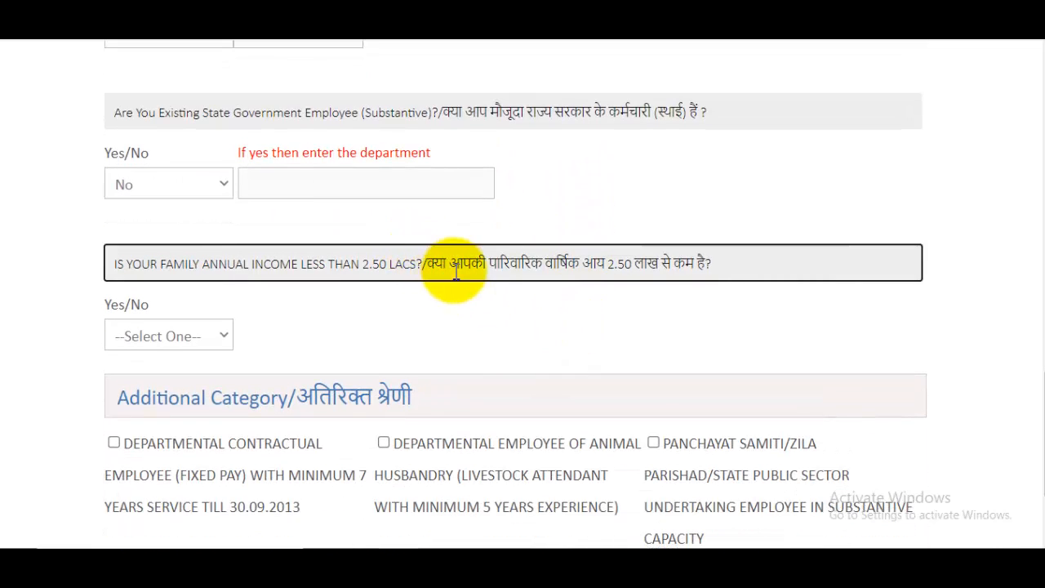
drag(427, 263, 606, 260)
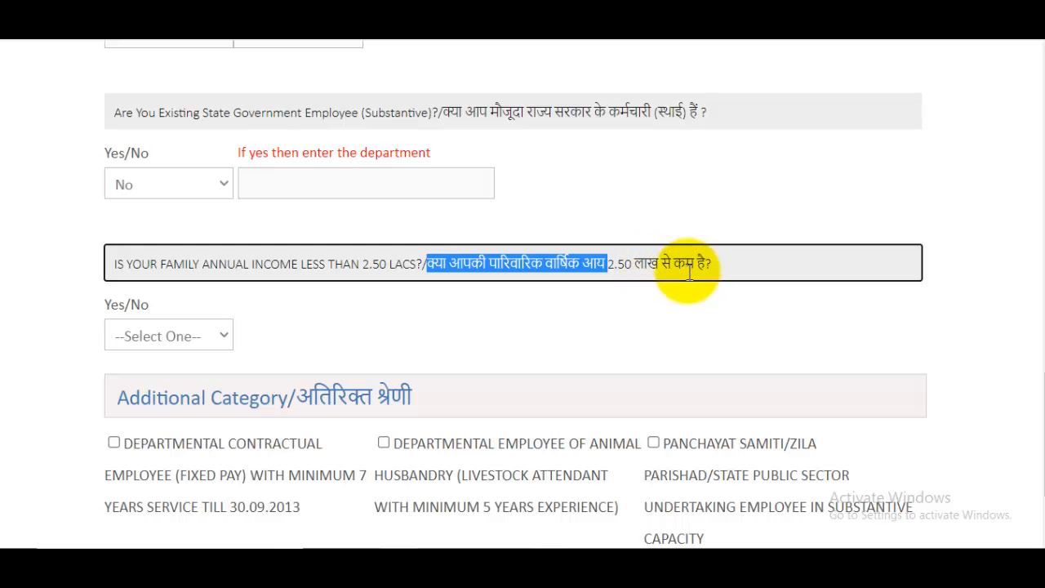
click(167, 337)
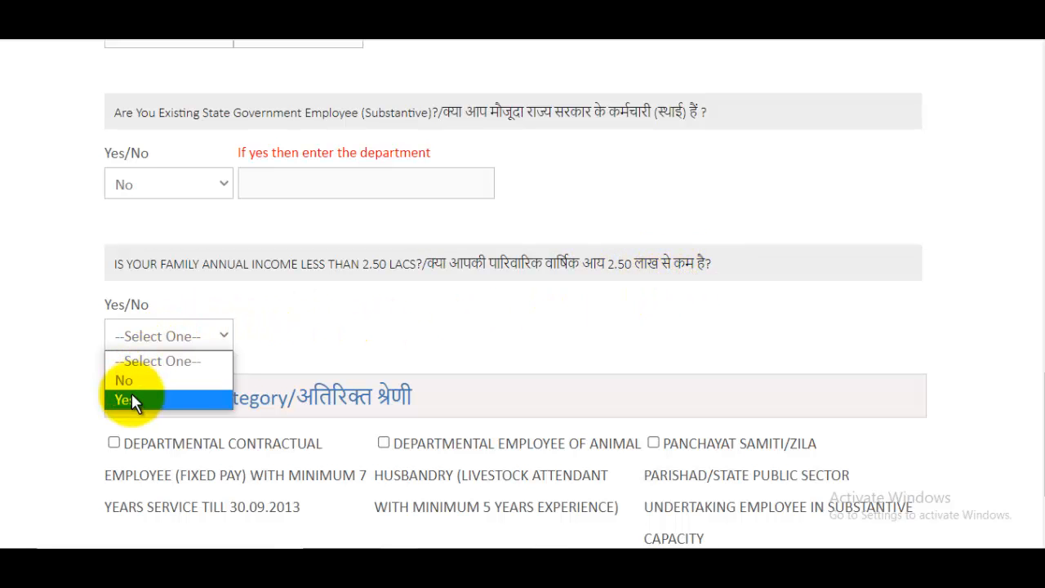
click(127, 398)
click(525, 328)
scroll(256, 209, down, 2)
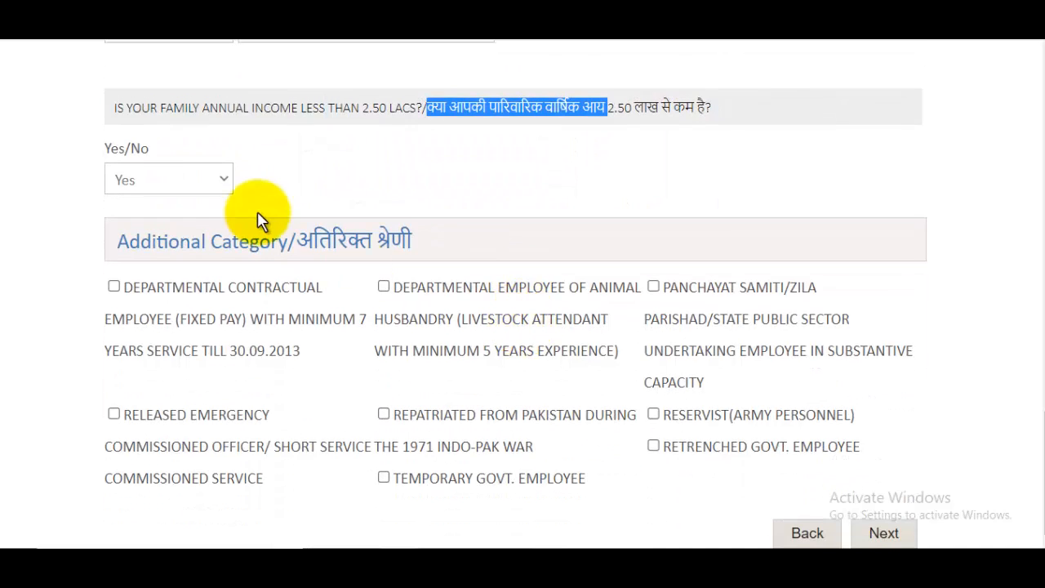
drag(147, 280, 307, 287)
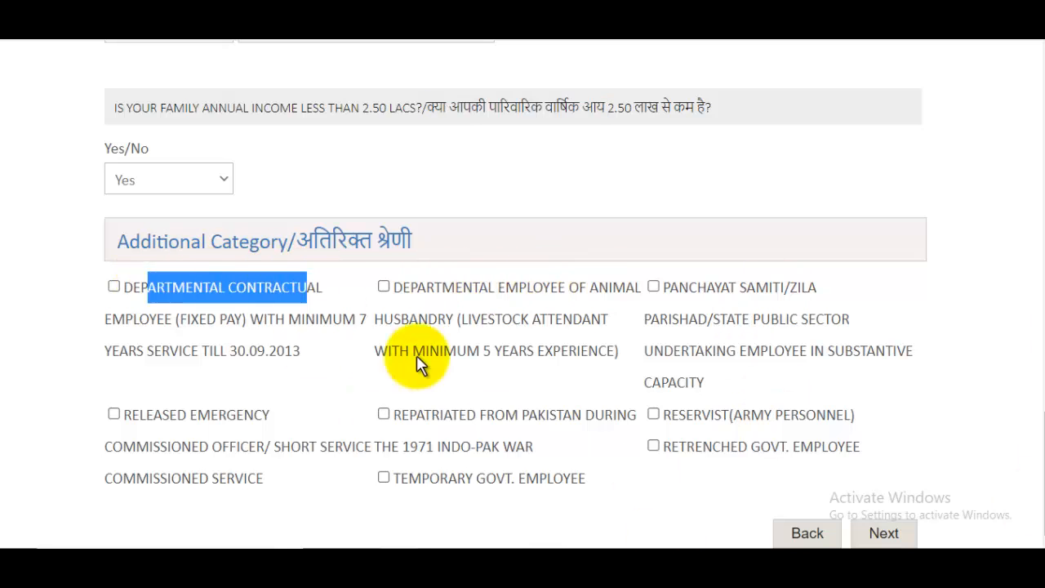
click(940, 401)
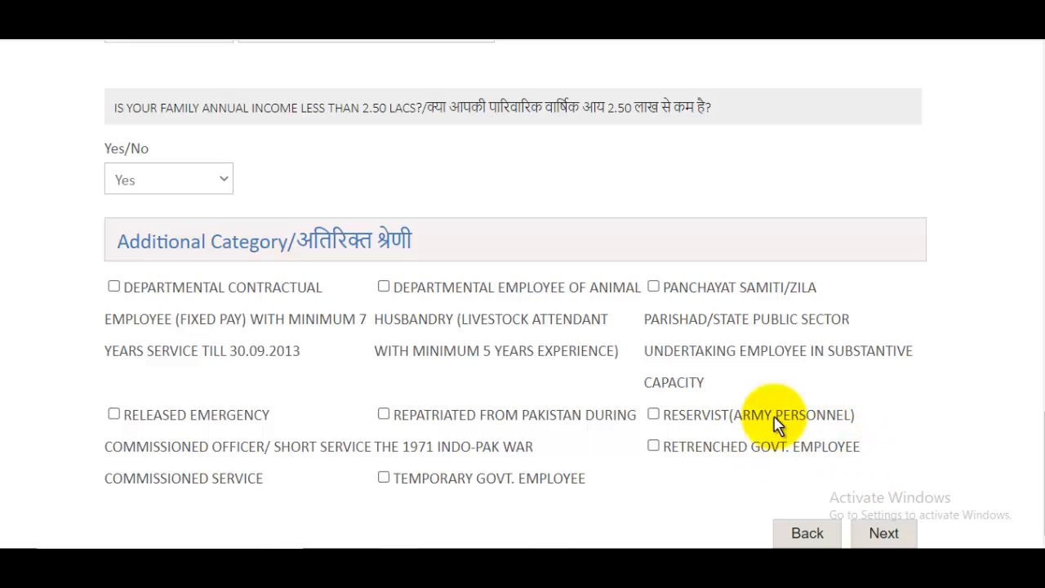
click(884, 533)
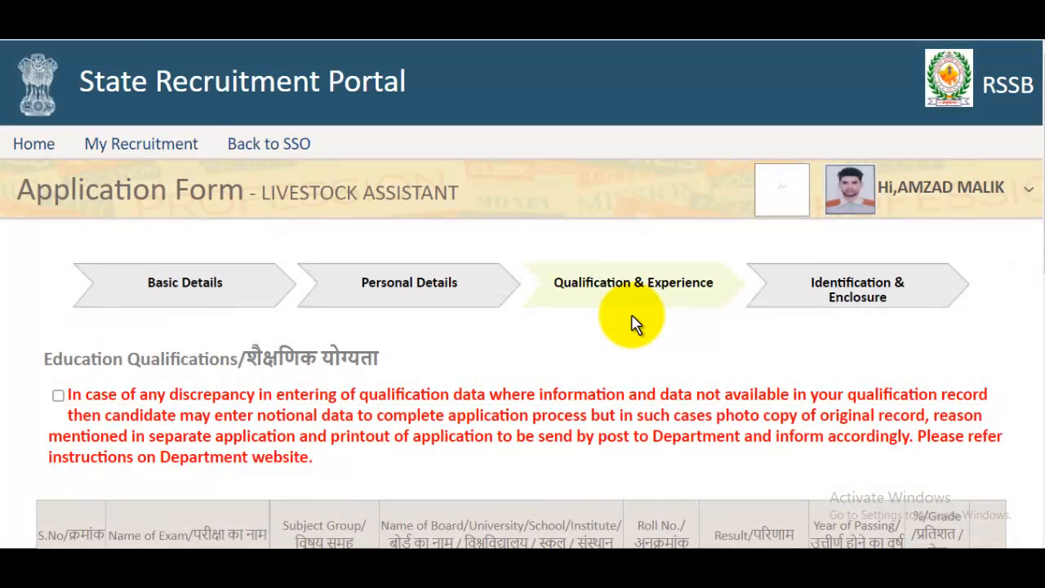
- Tick the qualification data discrepancy acknowledgement
scroll(629, 319, down, 6)
scroll(631, 317, up, 5)
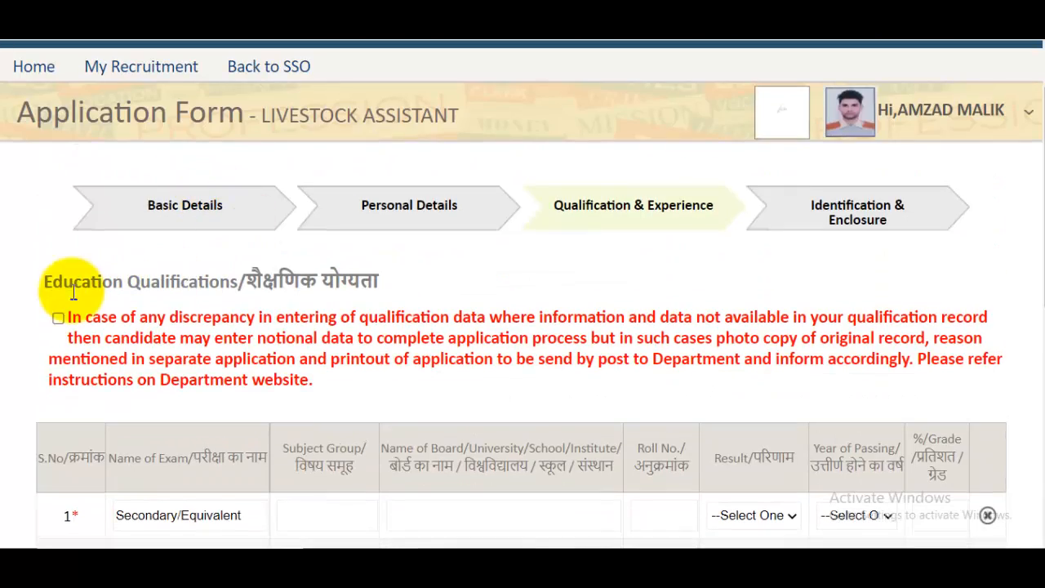
click(58, 317)
scroll(280, 303, down, 4)
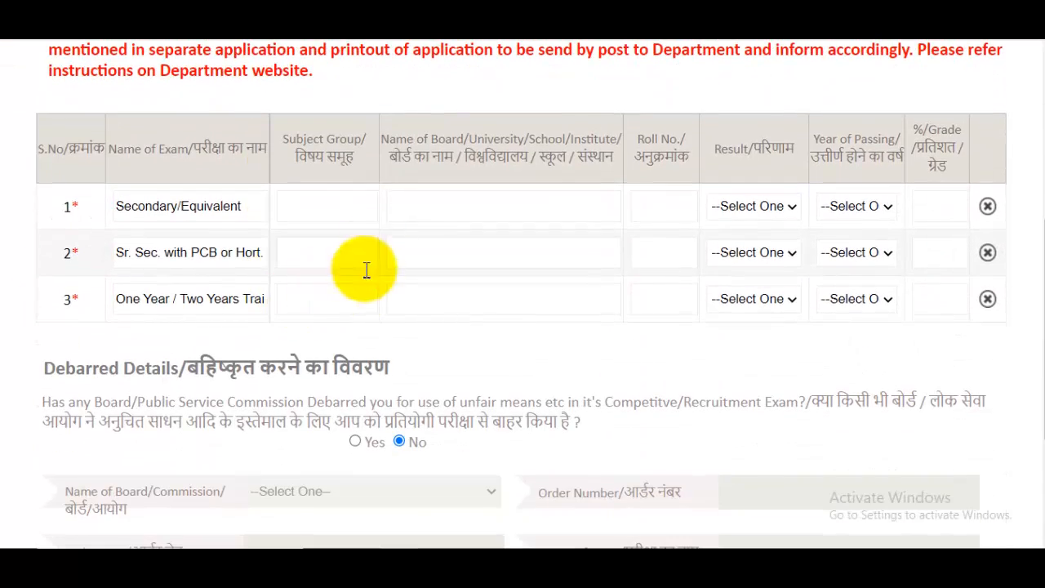
- Fill the Secondary row with the roll number, Percentage result, year 2013 and 95 percent
click(333, 197)
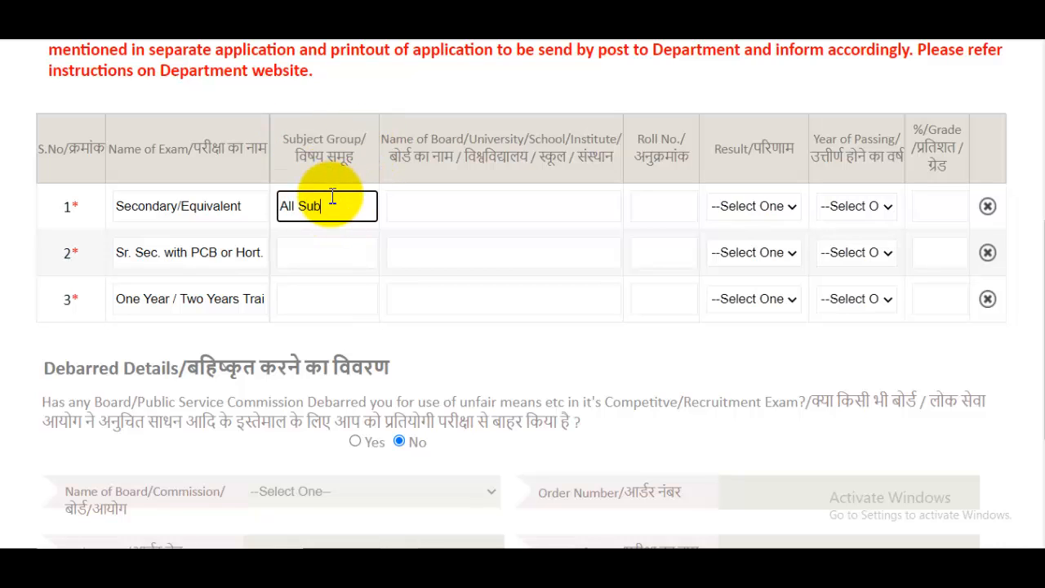
click(494, 206)
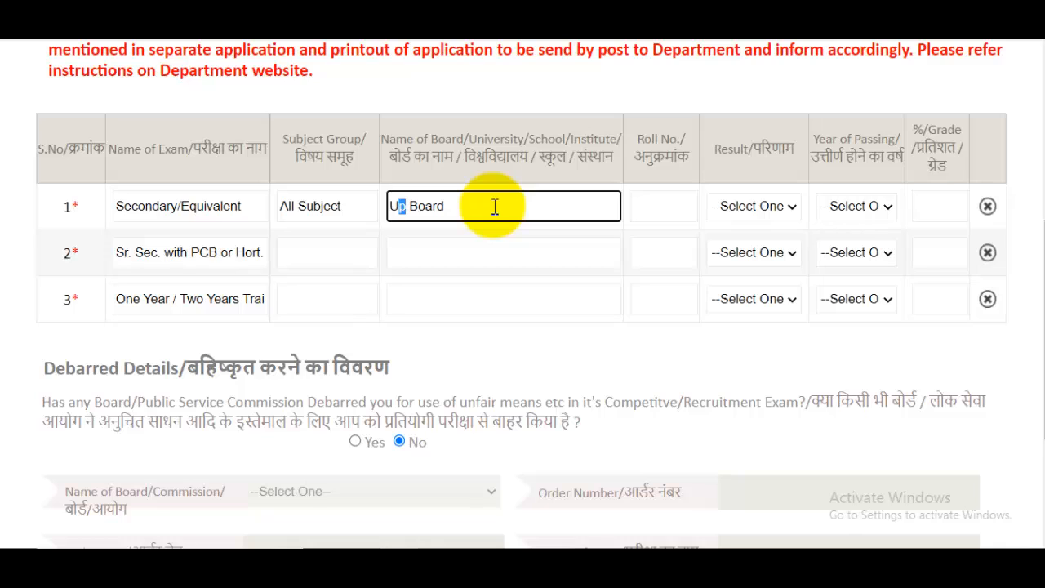
click(680, 198)
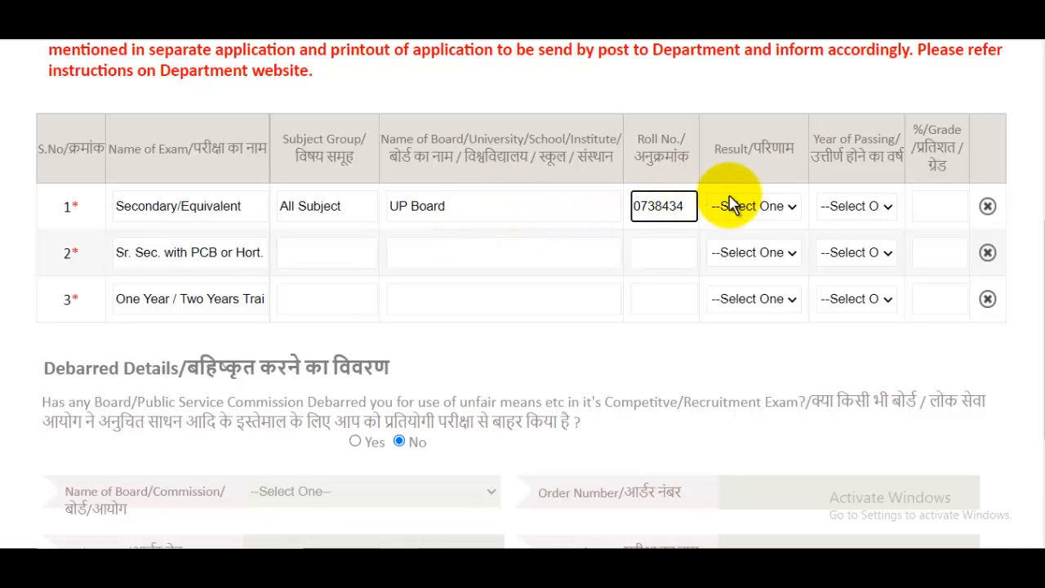
click(774, 209)
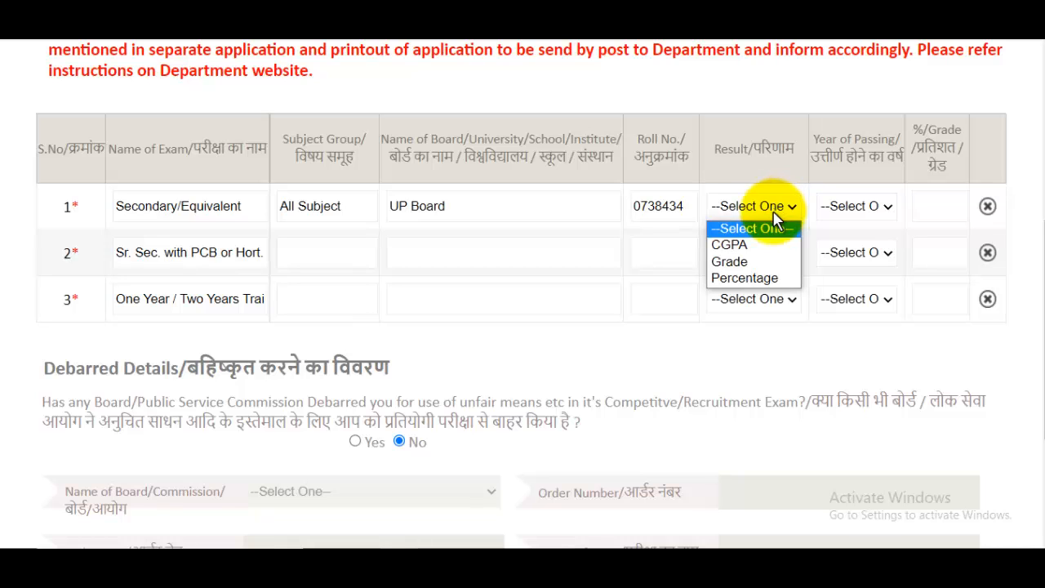
click(750, 278)
click(865, 206)
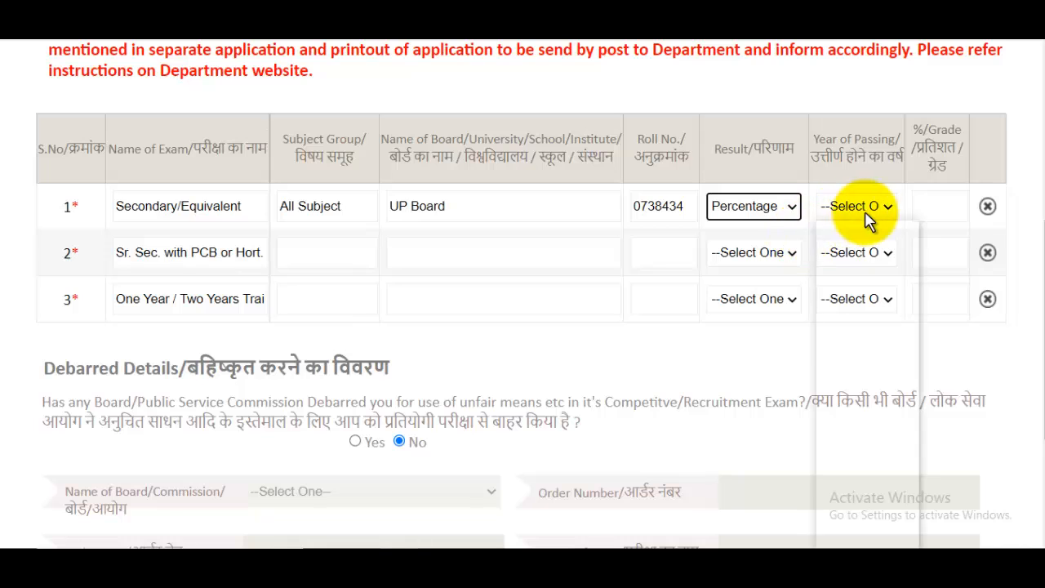
click(864, 400)
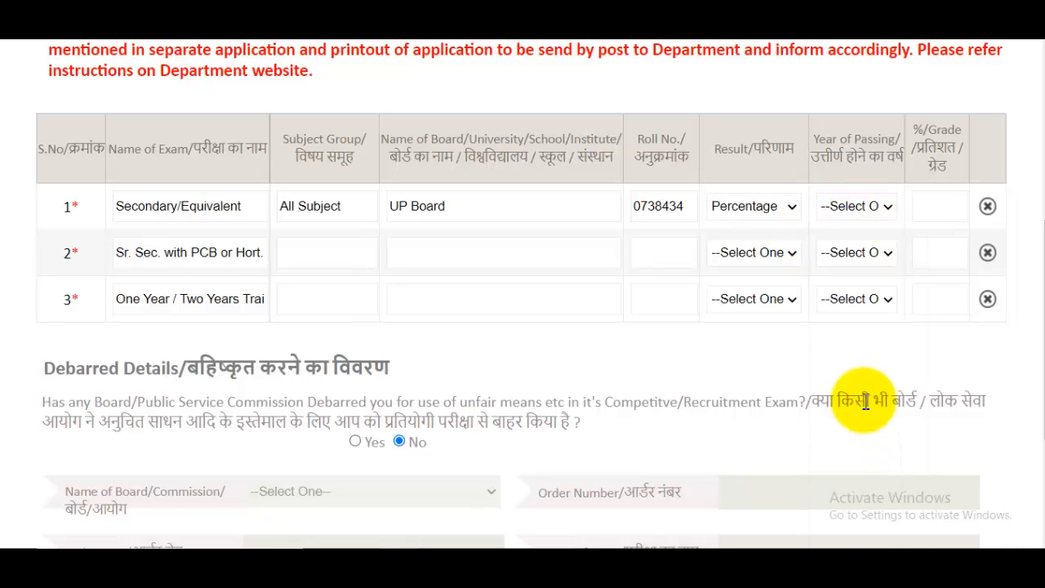
click(949, 210)
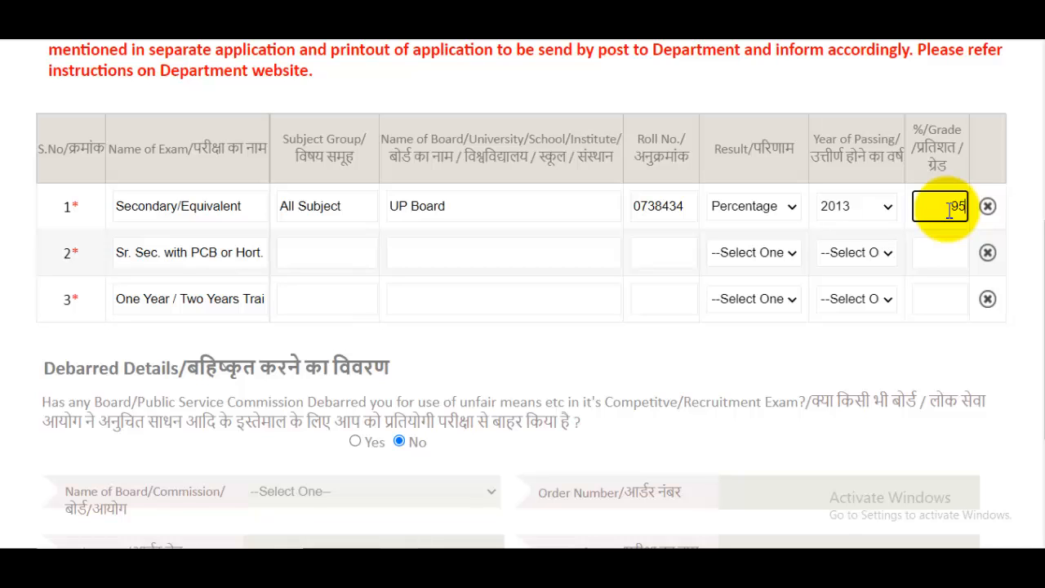
- Fill the Sr. Sec. row with PCB, UP Board, roll number, Percentage, 2015 and 97
mouse_move(255, 257)
mouse_down()
mouse_move(283, 256)
mouse_move(272, 256)
mouse_up()
click(221, 260)
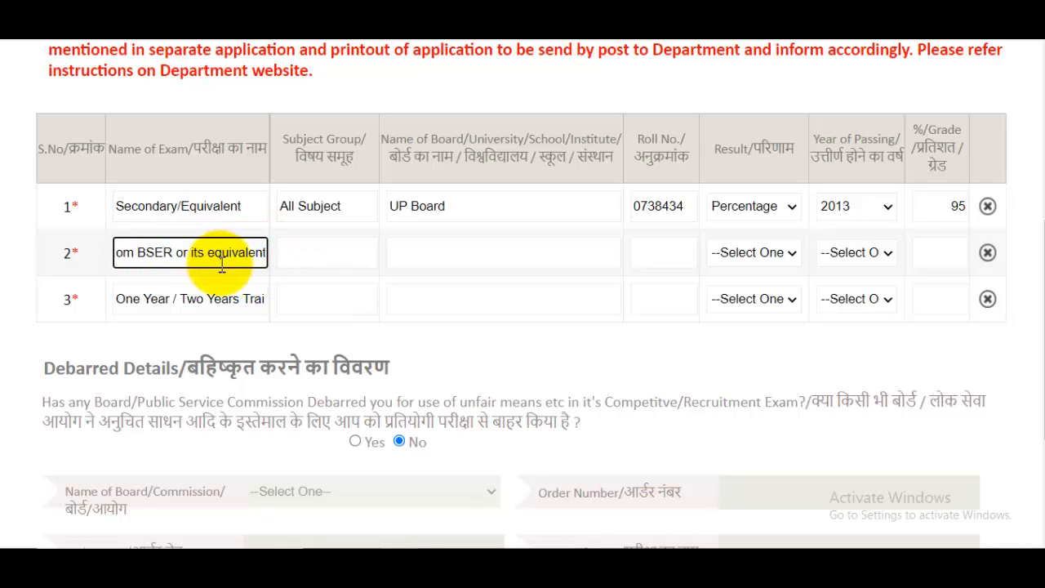
click(322, 260)
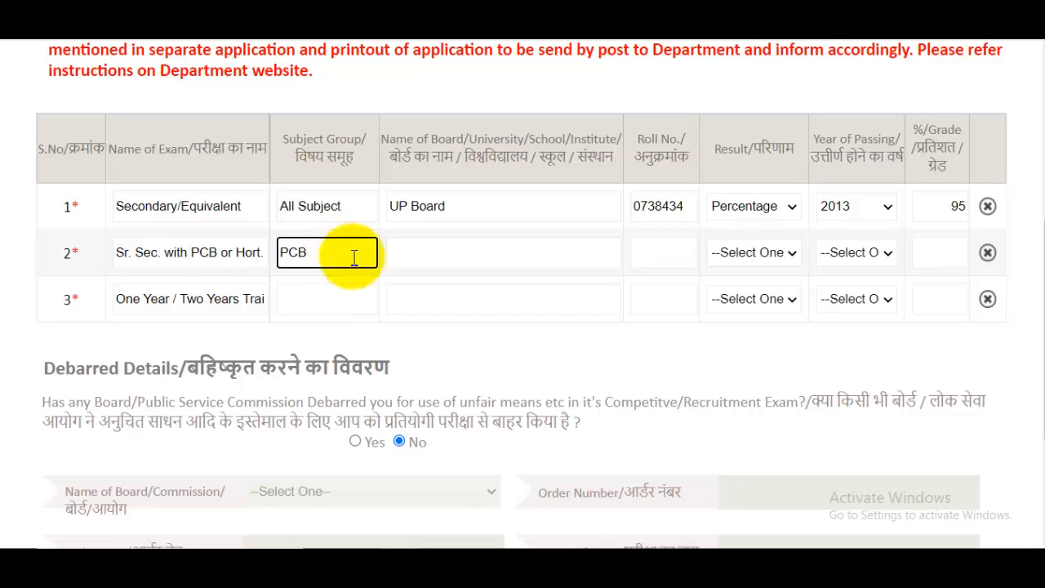
click(454, 257)
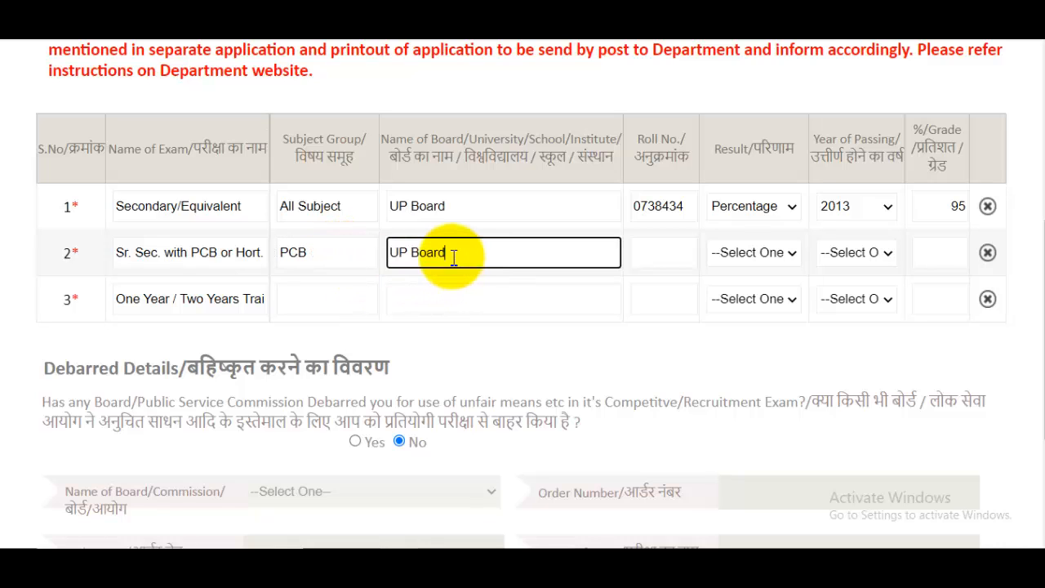
scroll(454, 257, up, 1)
click(667, 324)
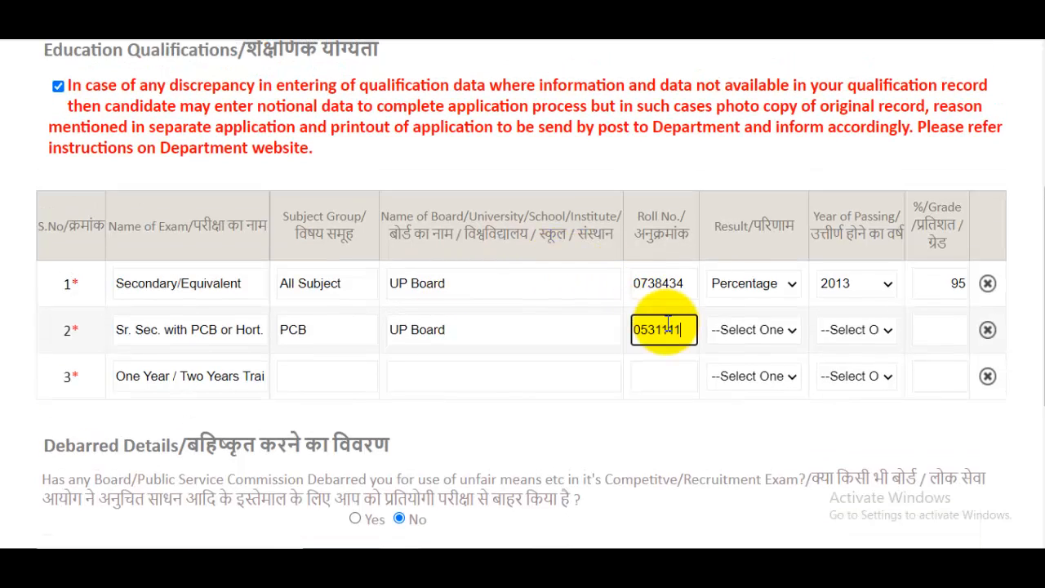
click(769, 331)
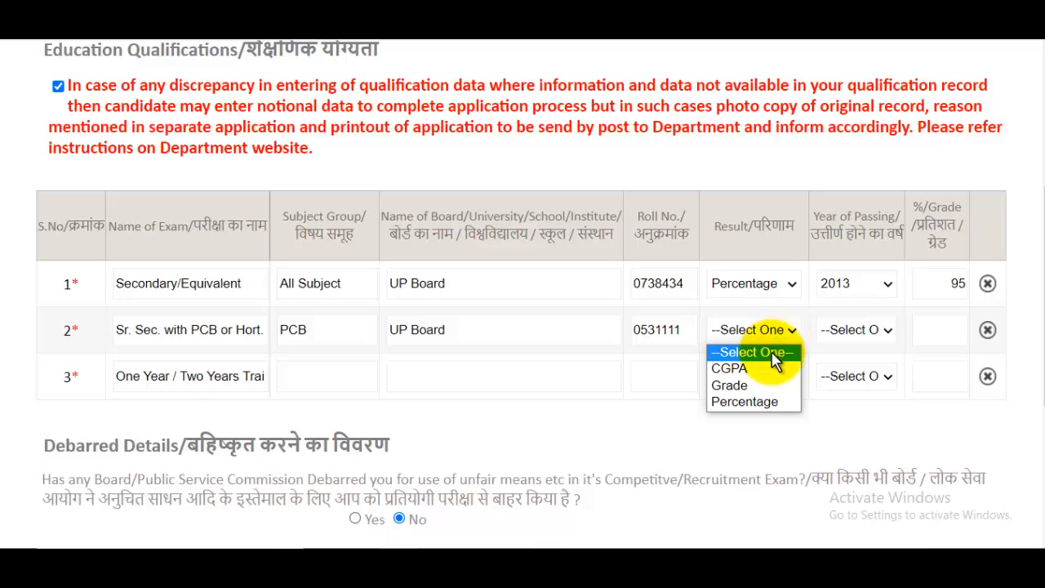
click(755, 401)
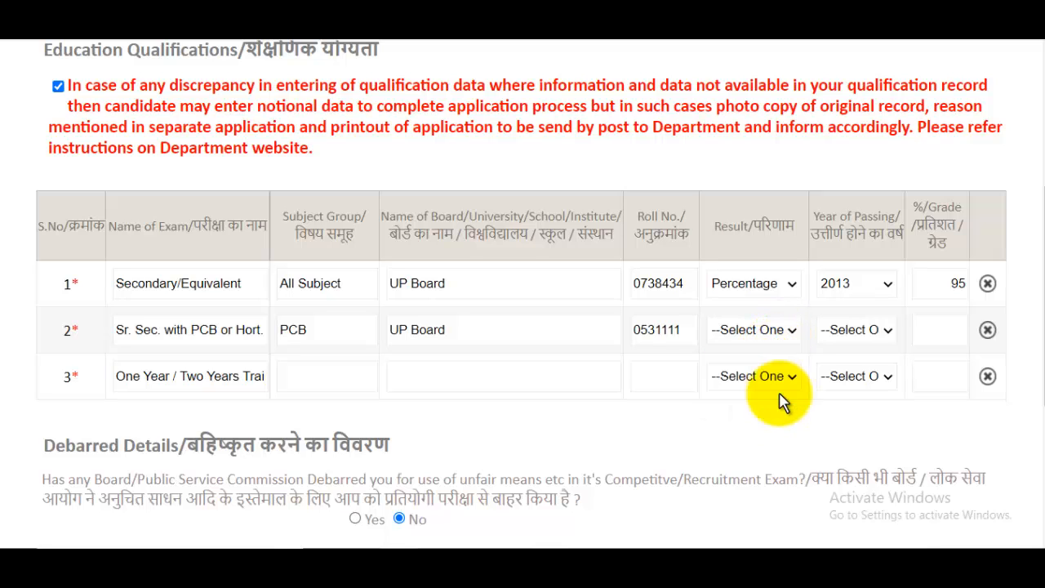
click(890, 330)
click(850, 123)
click(949, 332)
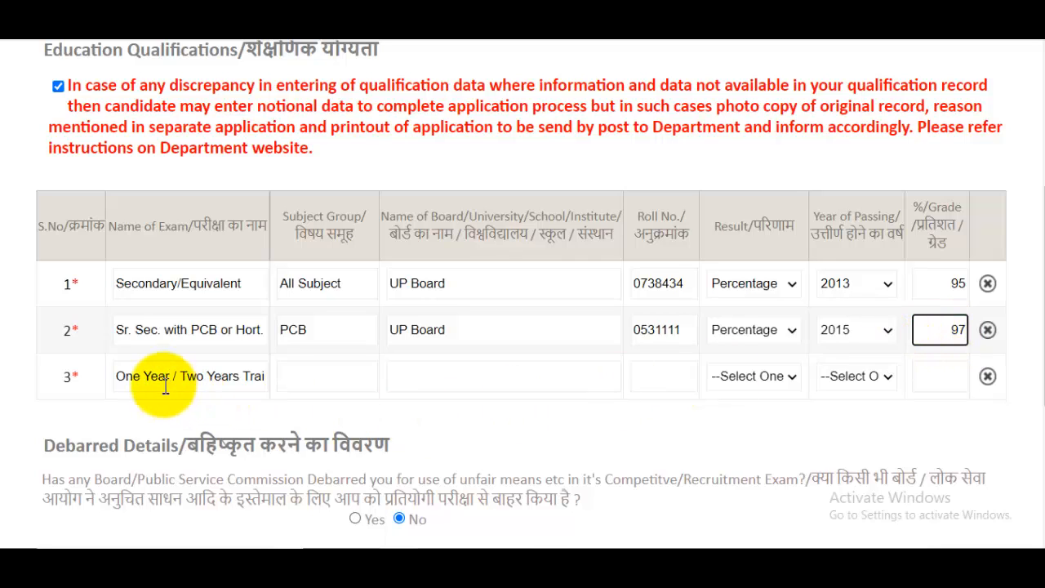
drag(201, 382, 266, 382)
- Enter Horticulture as row 3's subject group and choose Percentage as its result type
click(209, 381)
click(235, 386)
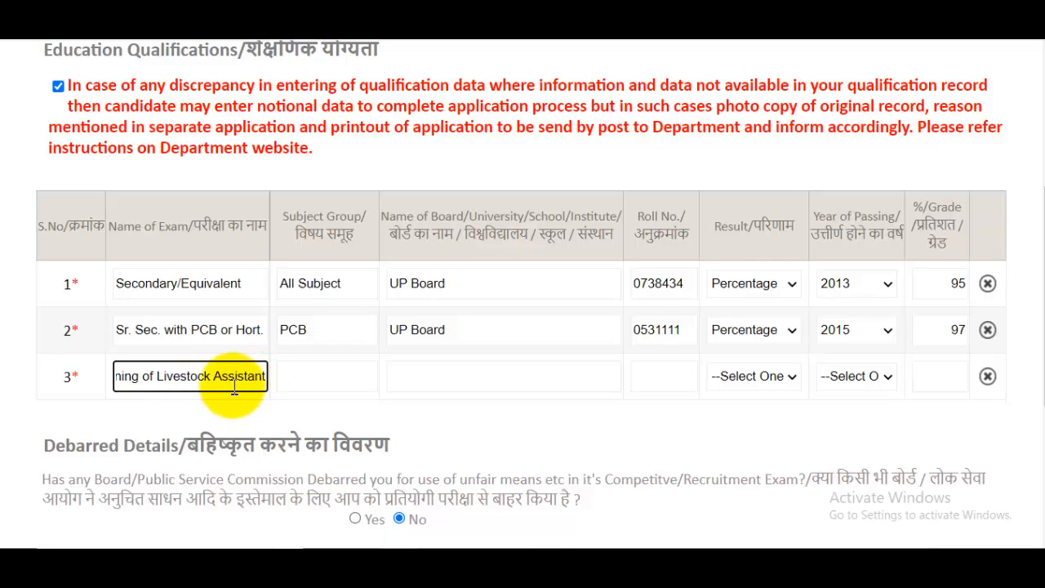
click(332, 375)
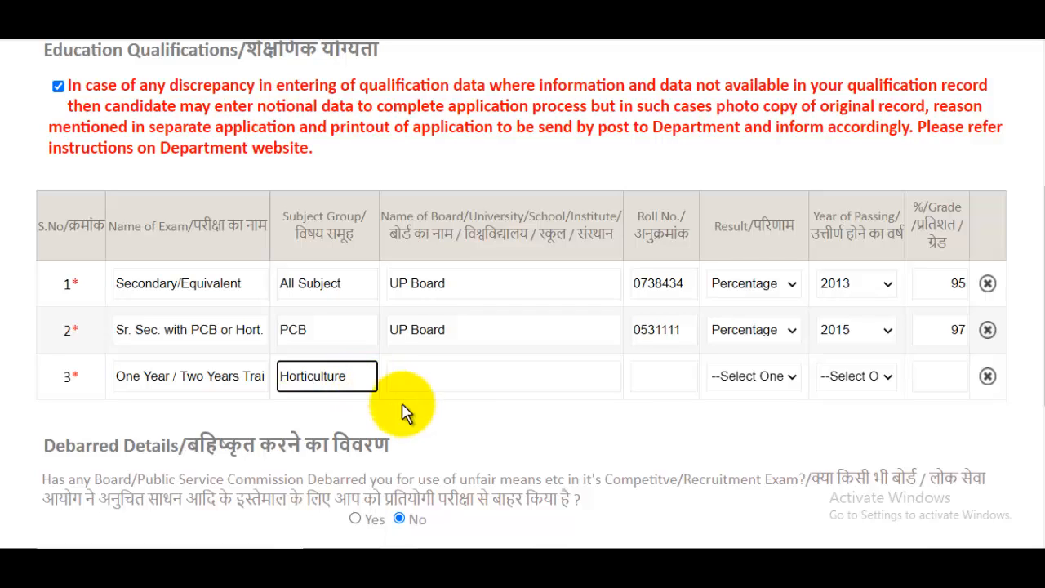
click(457, 373)
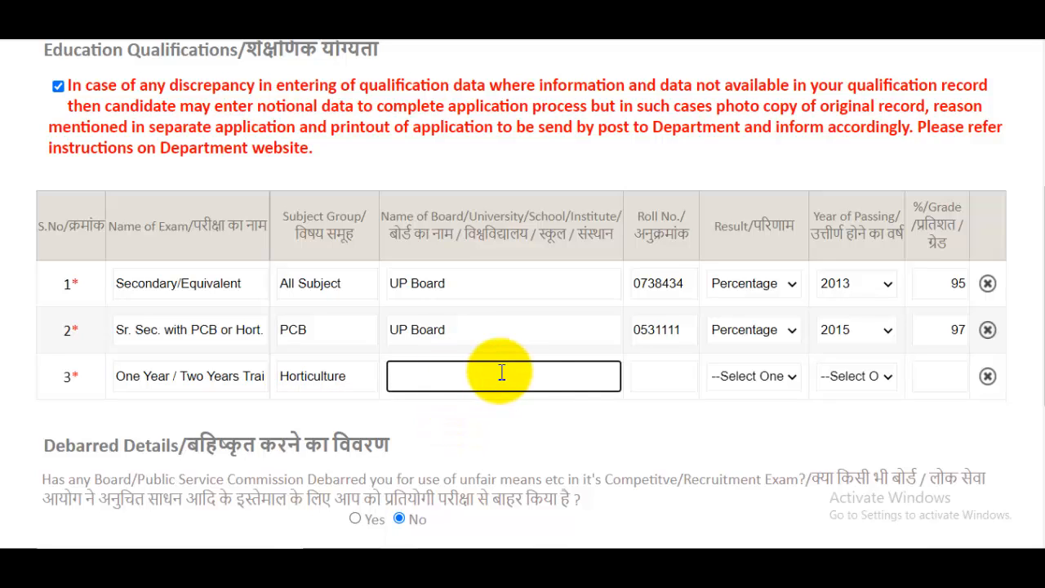
click(782, 382)
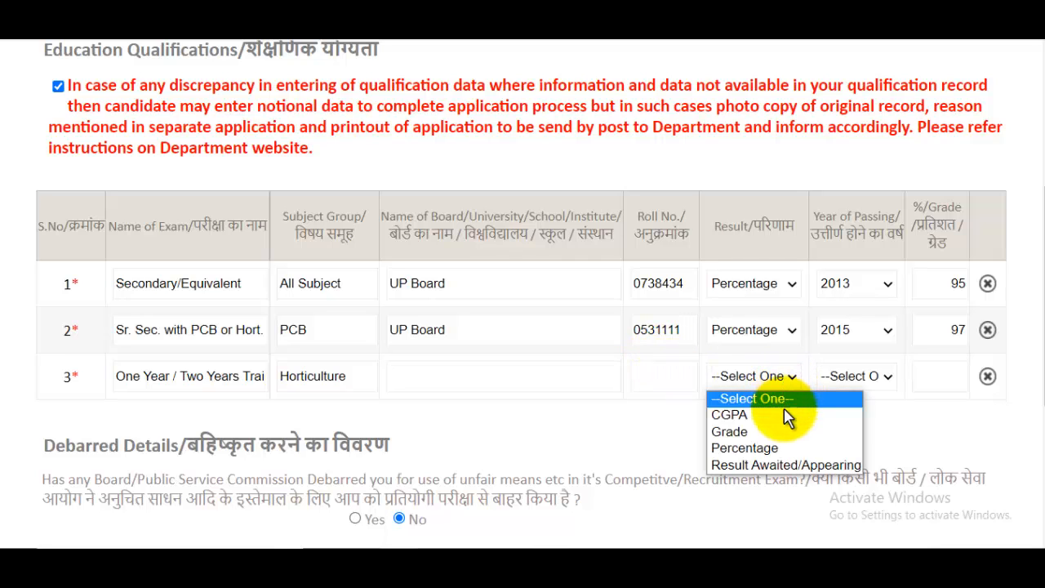
click(774, 448)
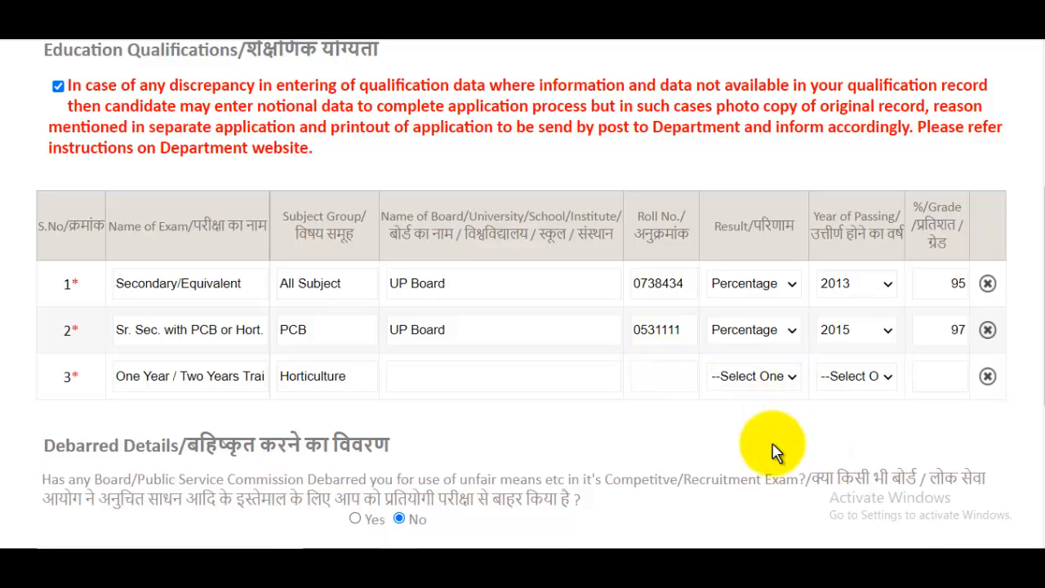
click(861, 380)
click(949, 376)
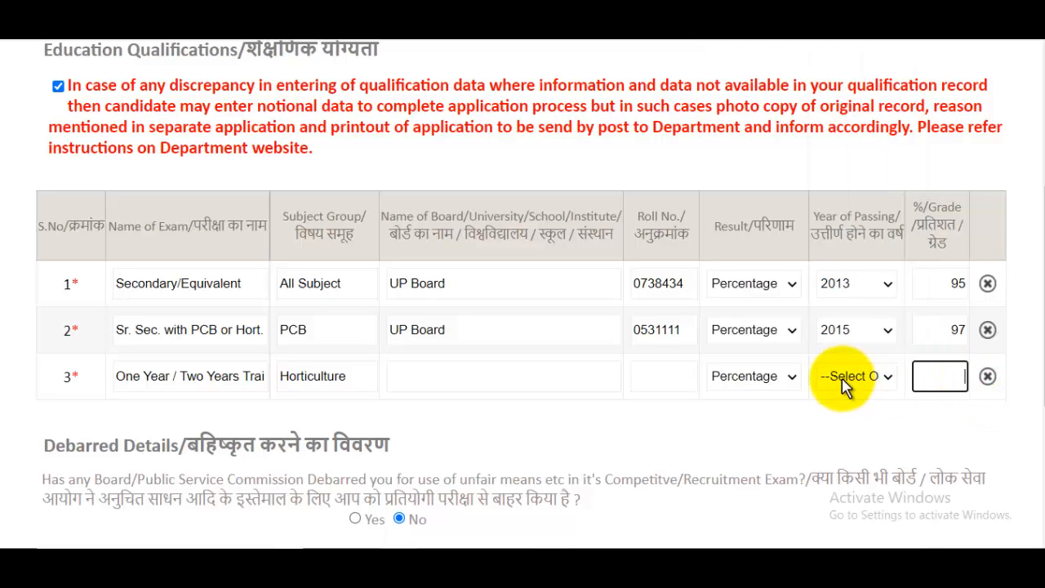
scroll(794, 379, down, 1)
scroll(793, 380, down, 3)
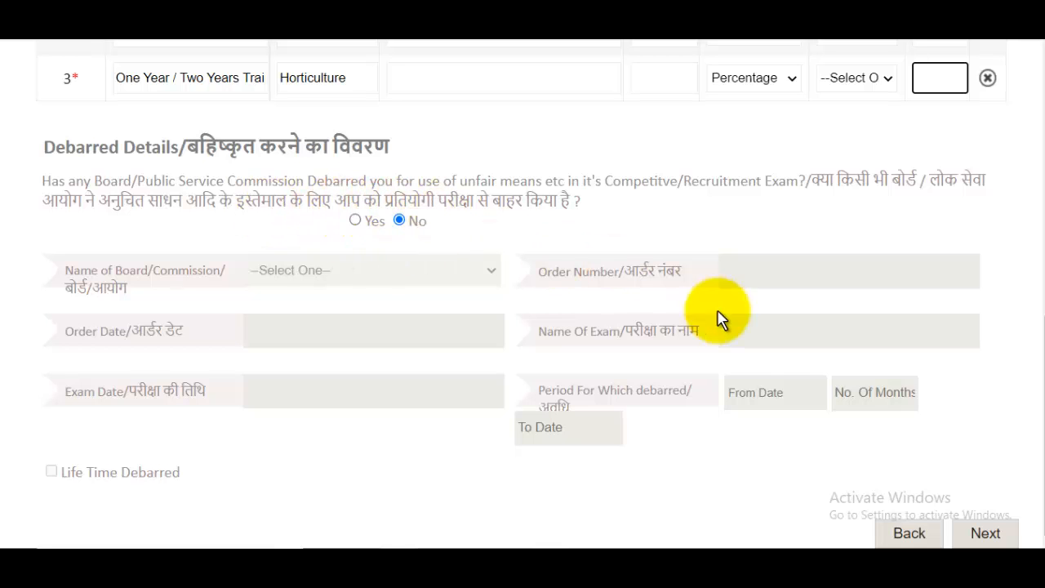
- Move on to the Identification & Enclosure step and check the photograph size limits
click(985, 529)
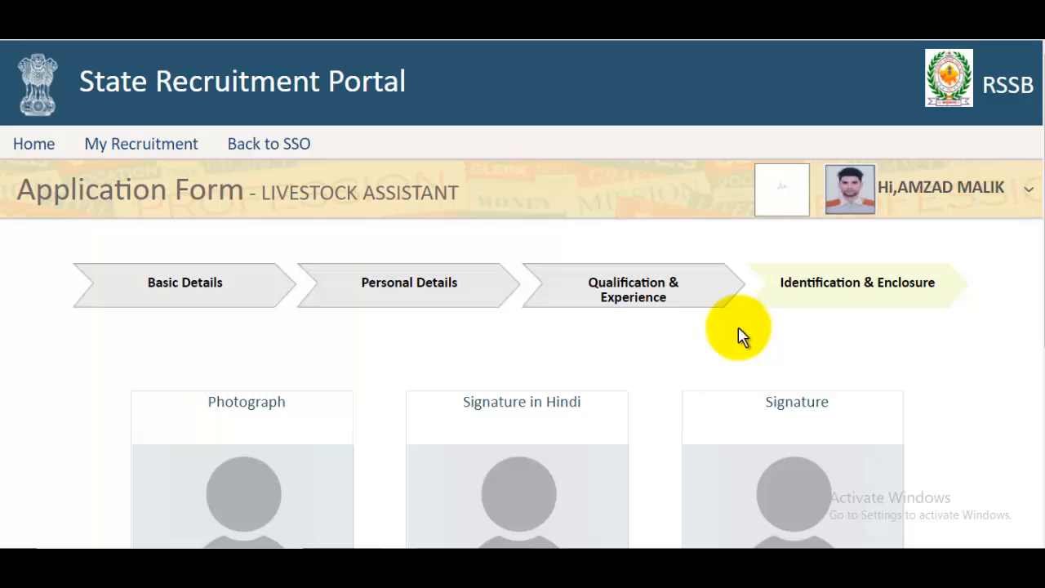
scroll(737, 334, down, 2)
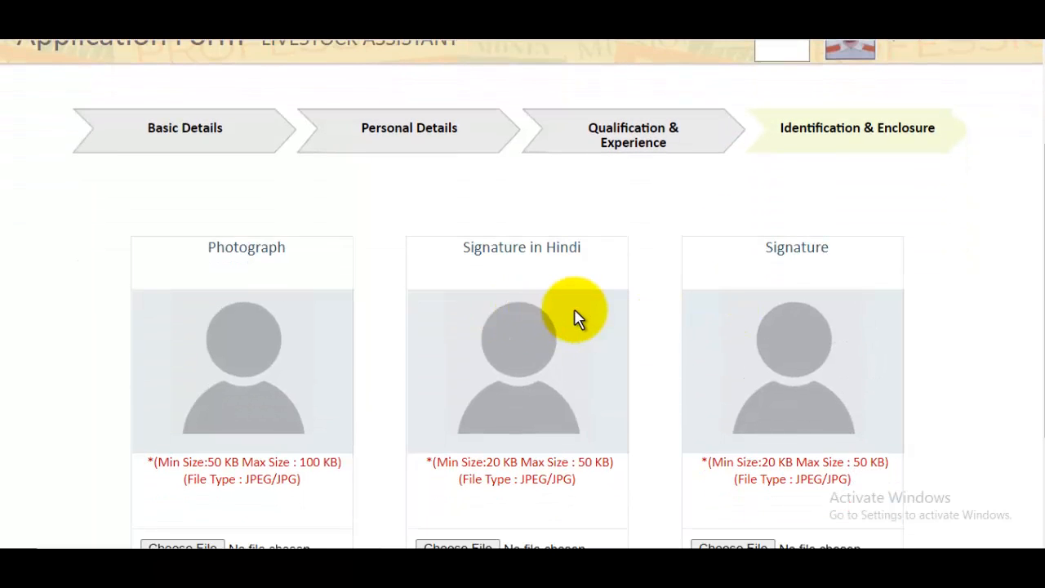
scroll(574, 319, down, 2)
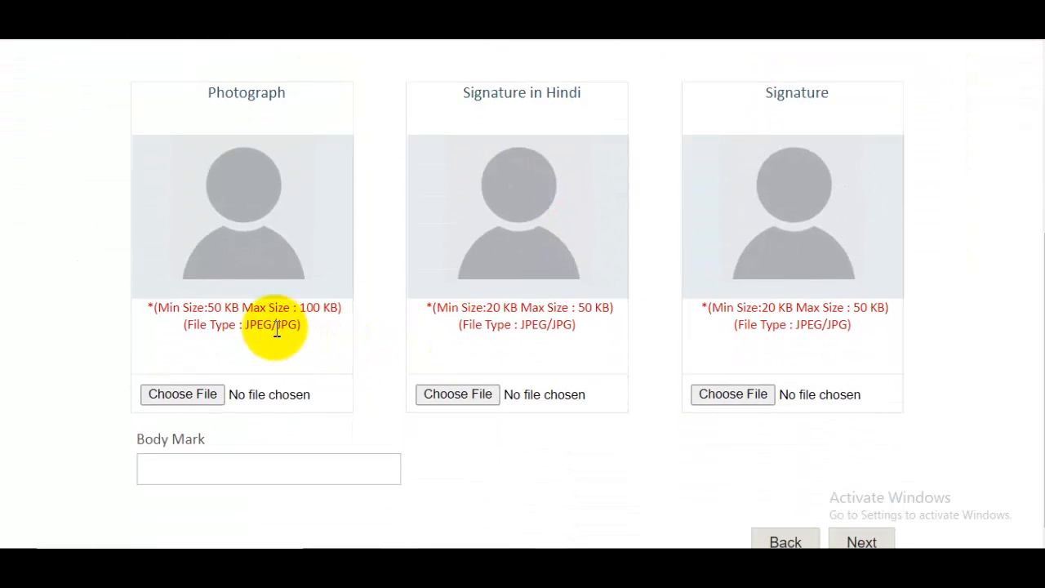
drag(216, 310, 338, 310)
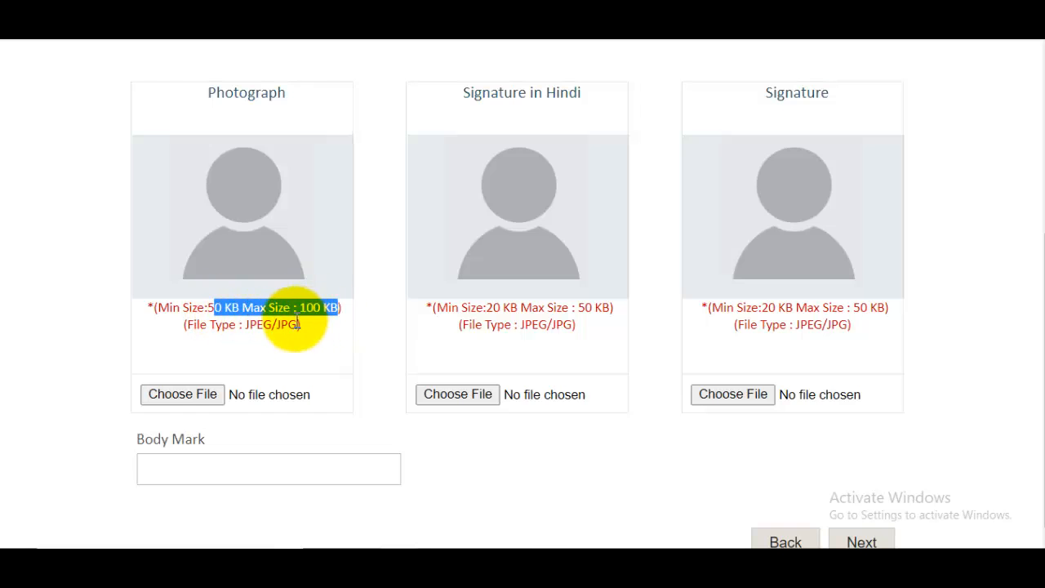
- Upload 50Kbplusphoto.jpg from Pictures as the applicant's photograph
click(187, 397)
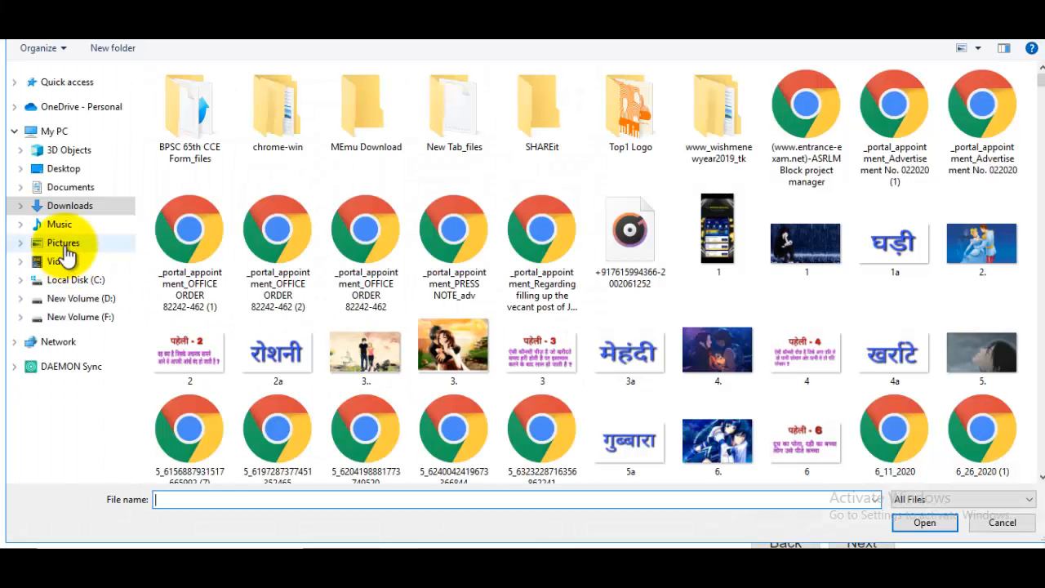
click(64, 245)
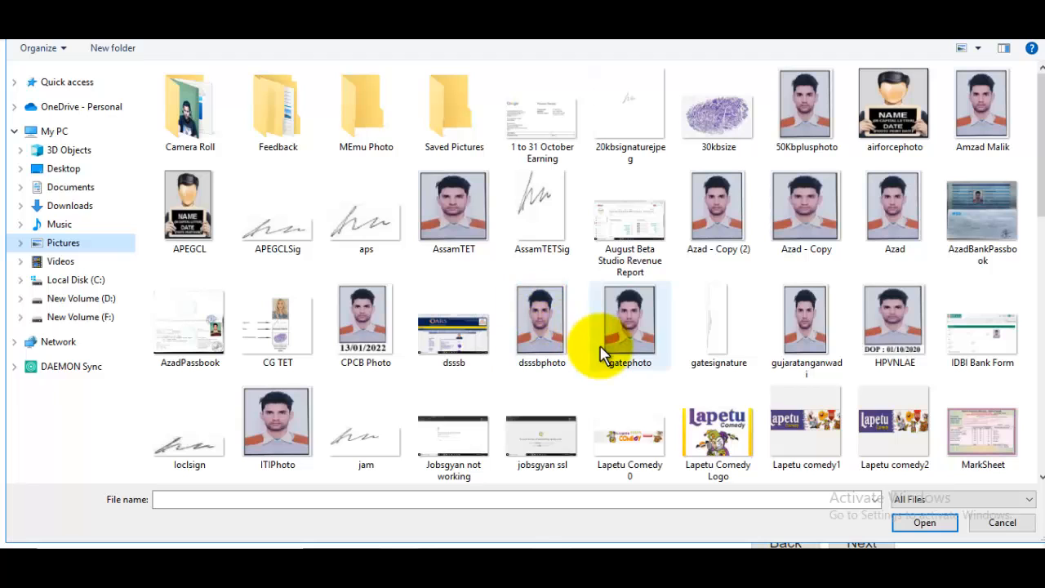
click(802, 131)
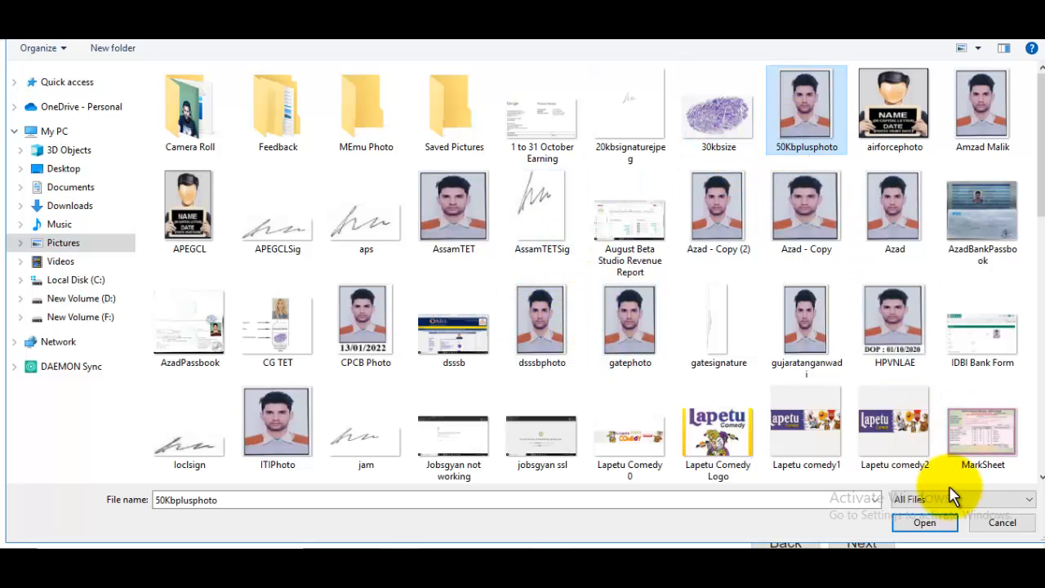
click(939, 524)
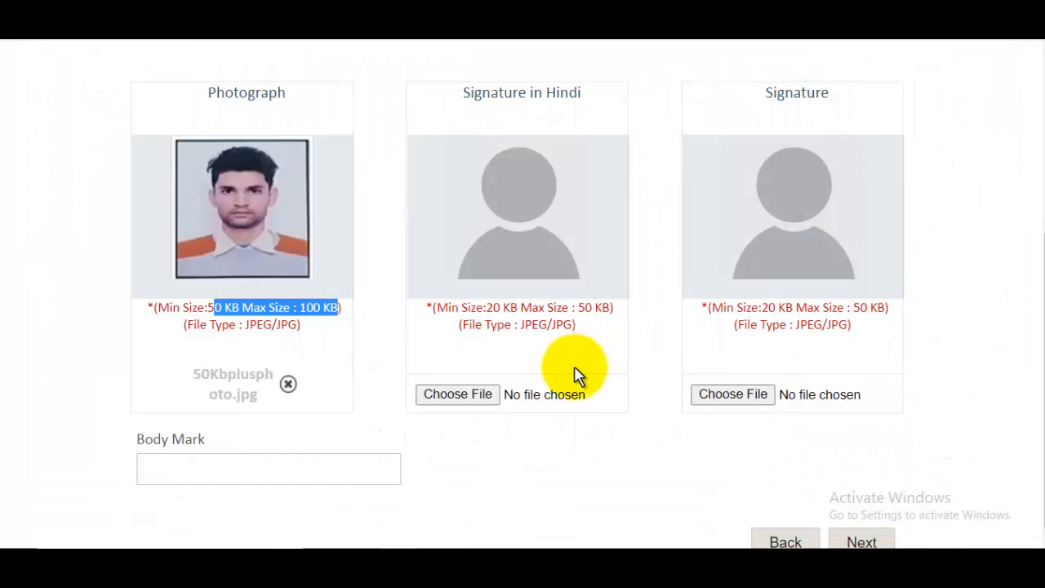
scroll(548, 194, up, 1)
drag(472, 171, 604, 180)
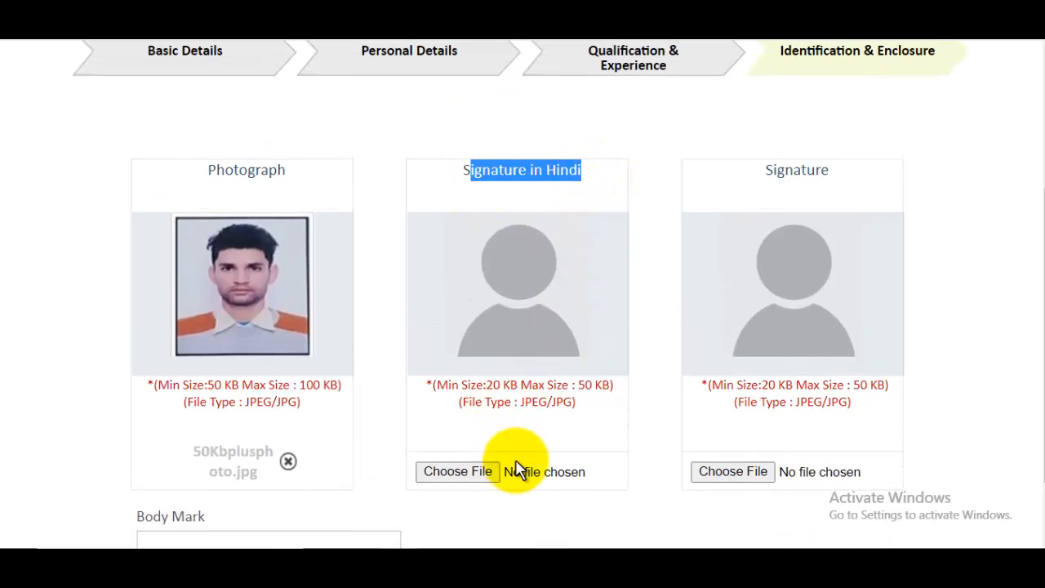
- Attach 20kbsignaturejpeg as both the Hindi signature and the signature, then edit Body Mark
click(482, 469)
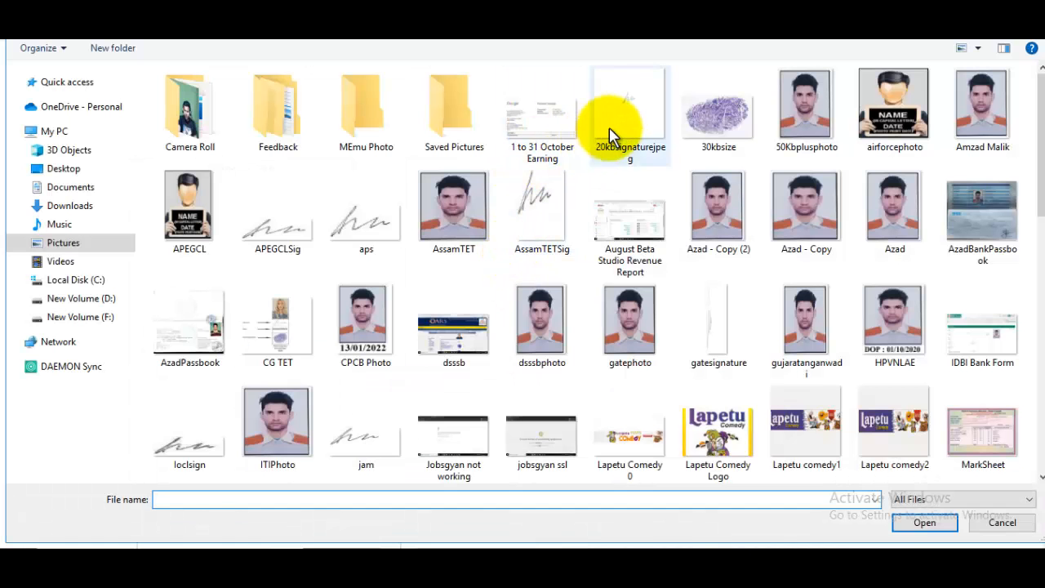
click(609, 128)
click(924, 522)
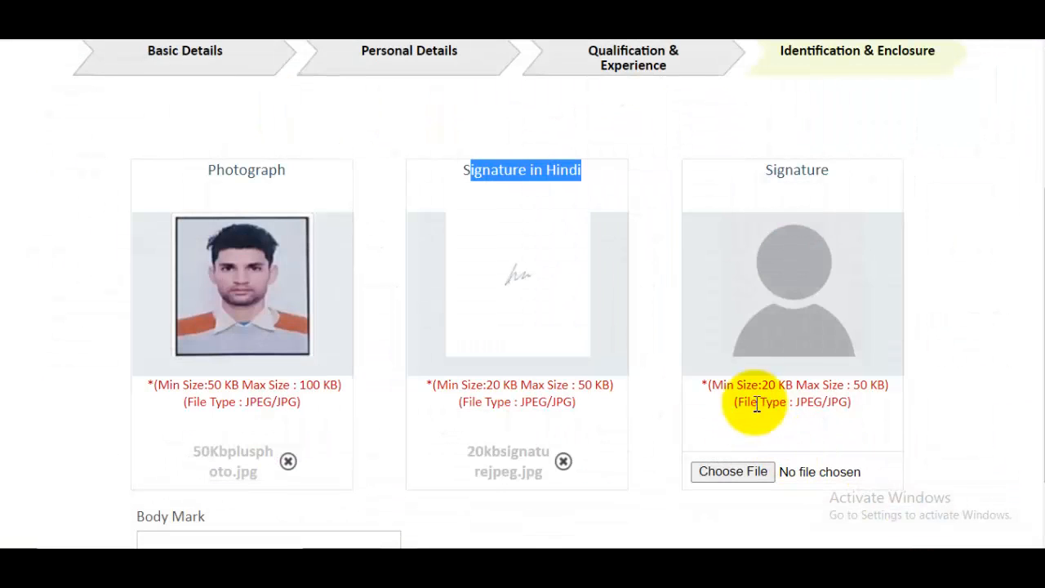
click(747, 472)
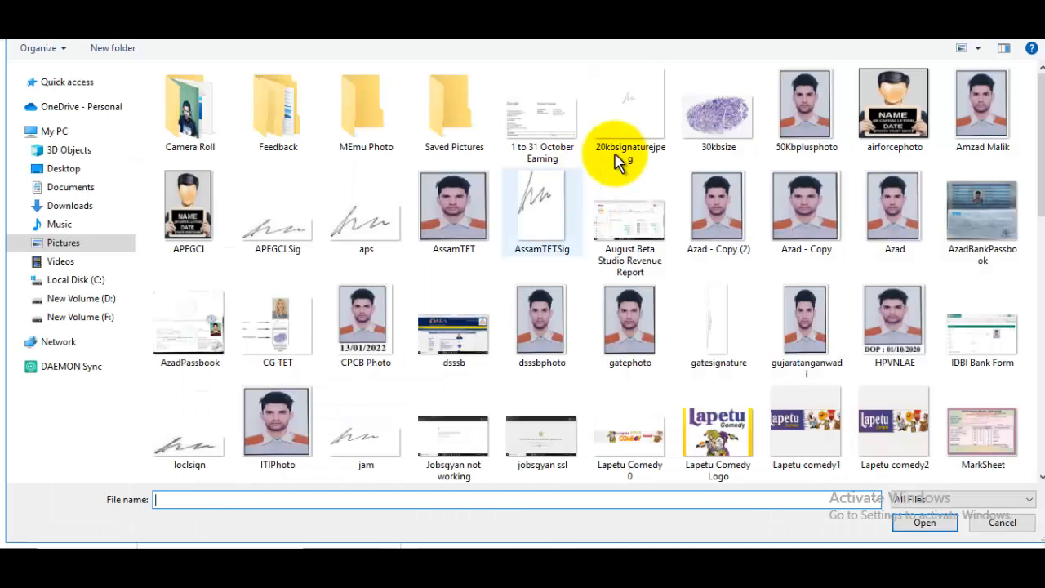
click(617, 157)
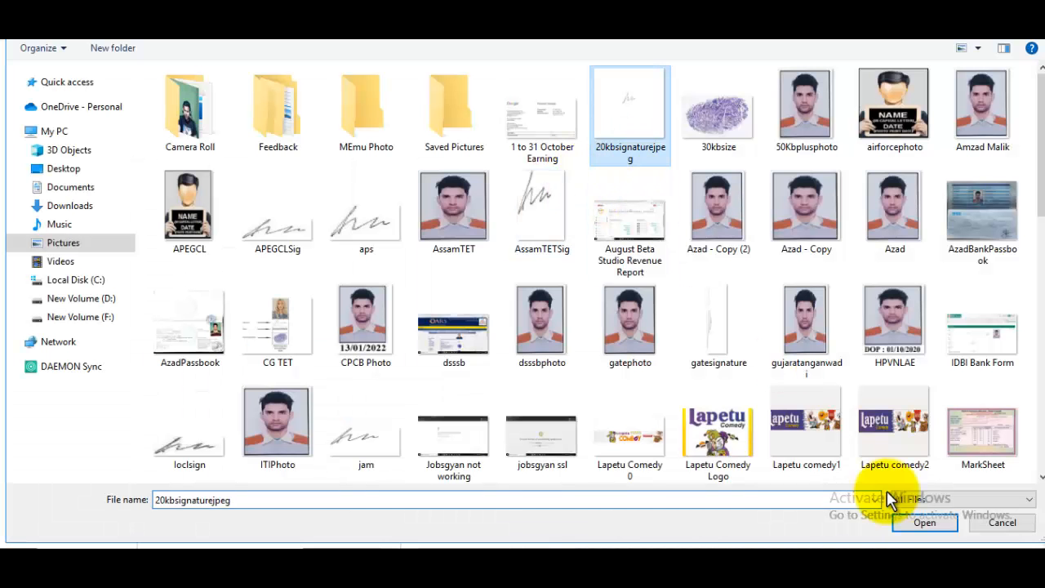
click(923, 523)
click(272, 451)
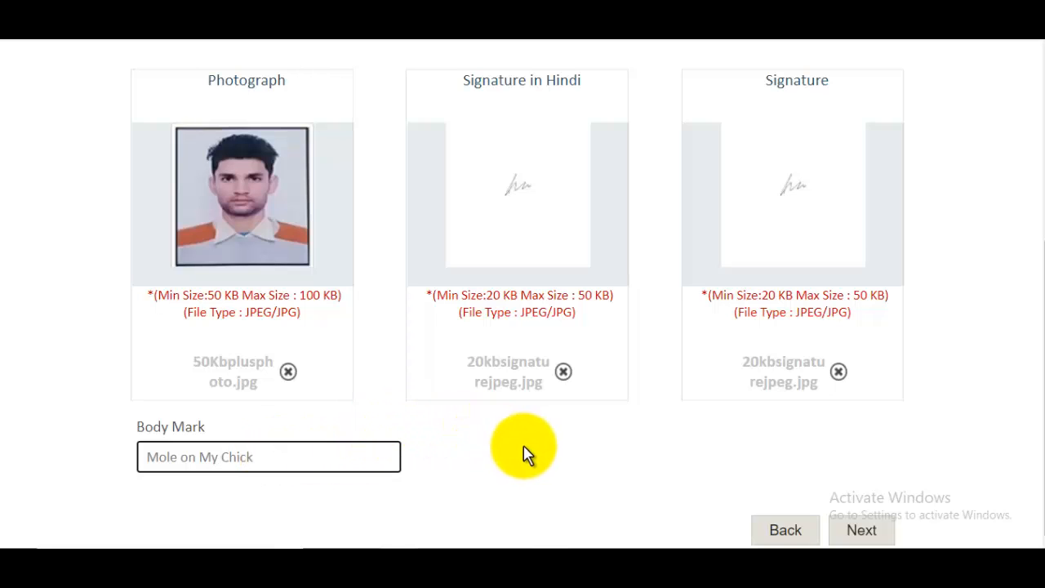
- Open the Application Preview and scroll down to the Declaration section
click(862, 530)
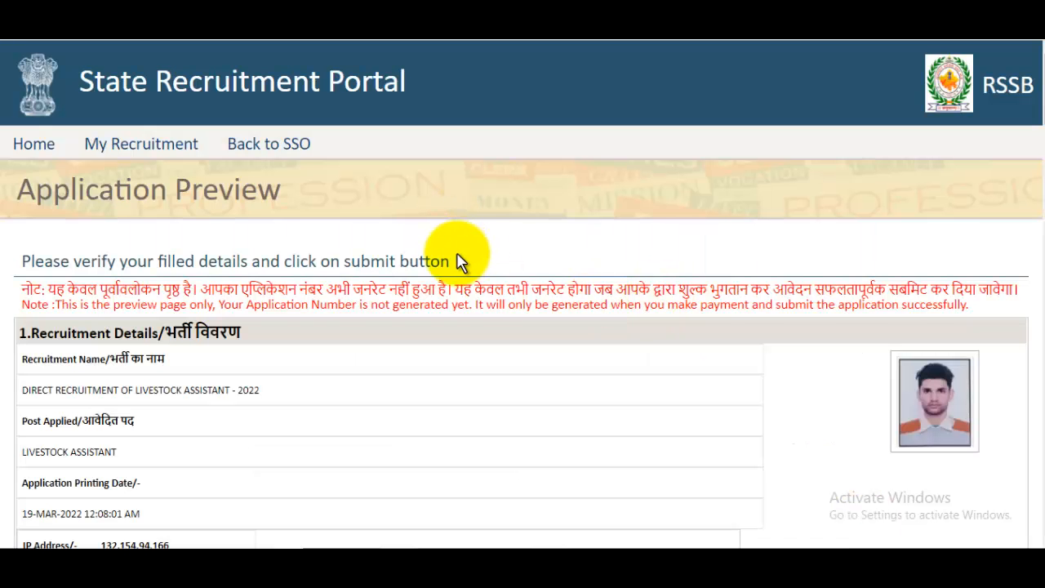
scroll(458, 261, down, 12)
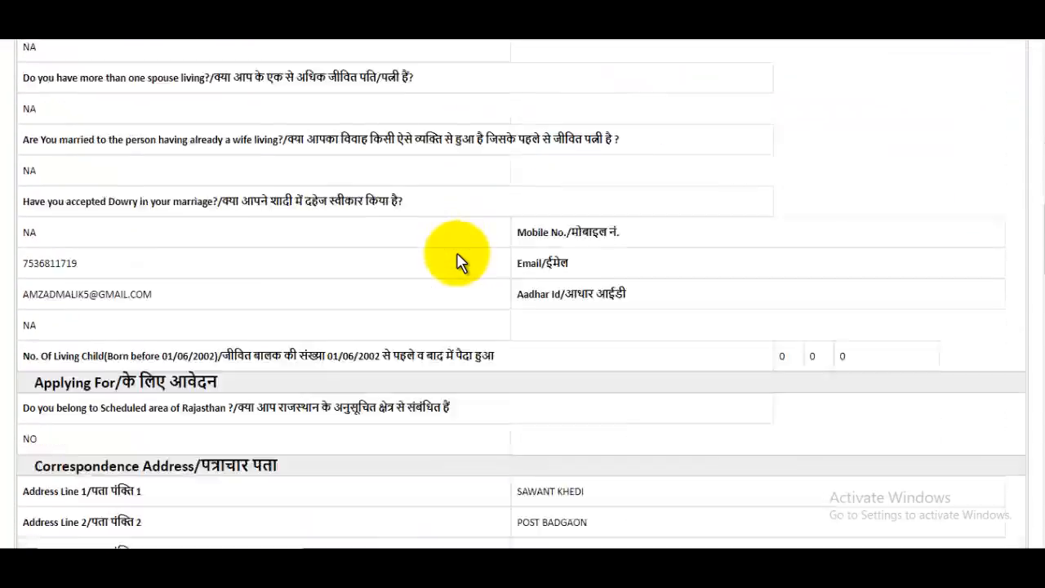
scroll(457, 261, down, 12)
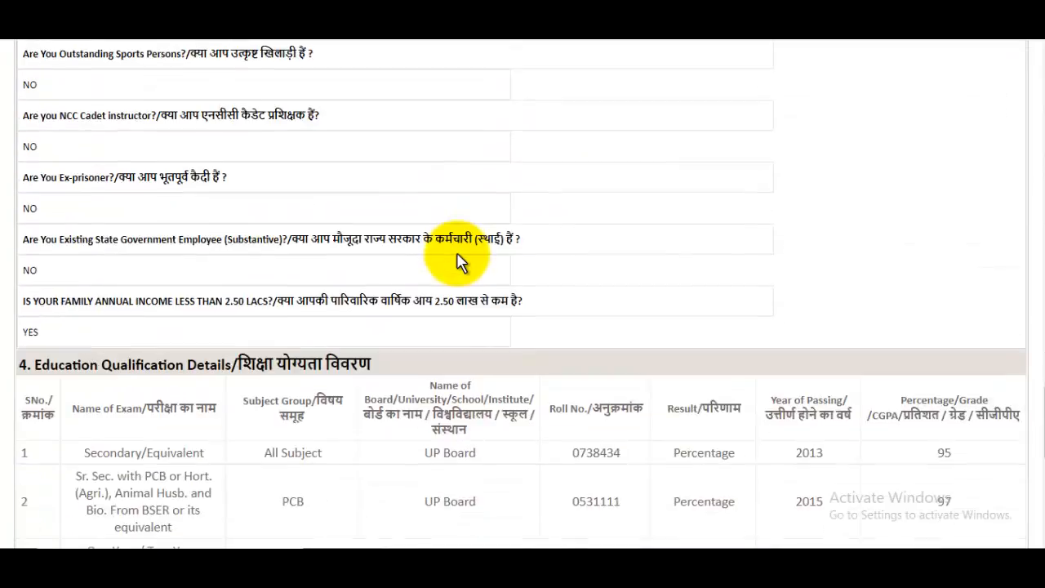
scroll(458, 261, down, 8)
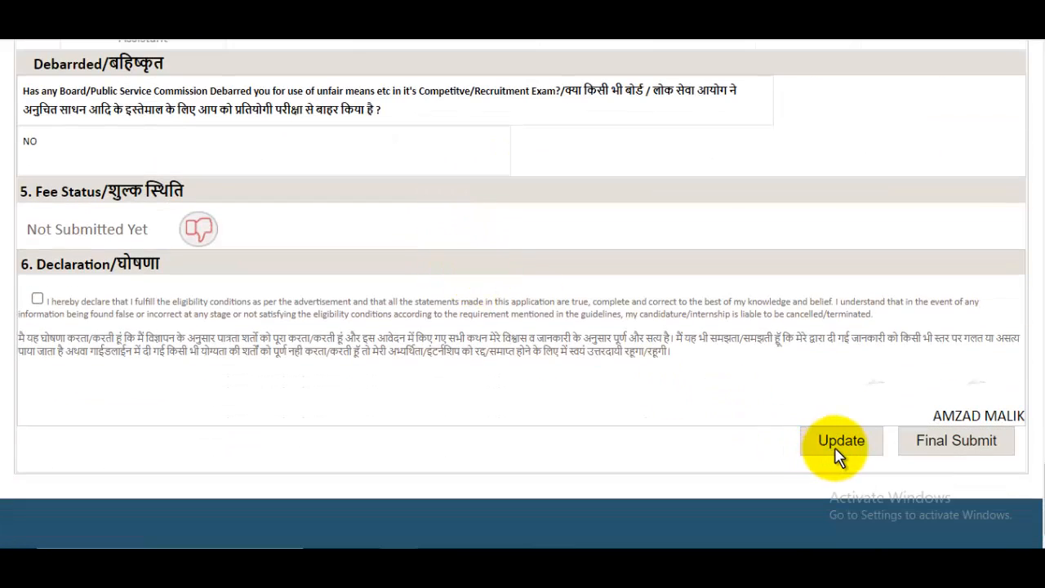
- Accept the declaration and final-submit the application, confirming the submission
click(37, 299)
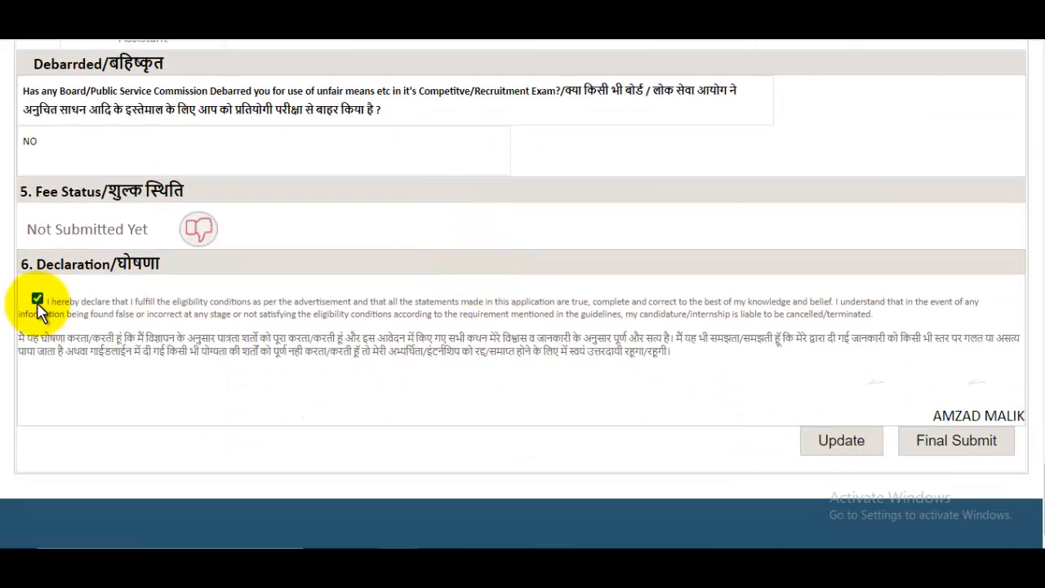
click(943, 447)
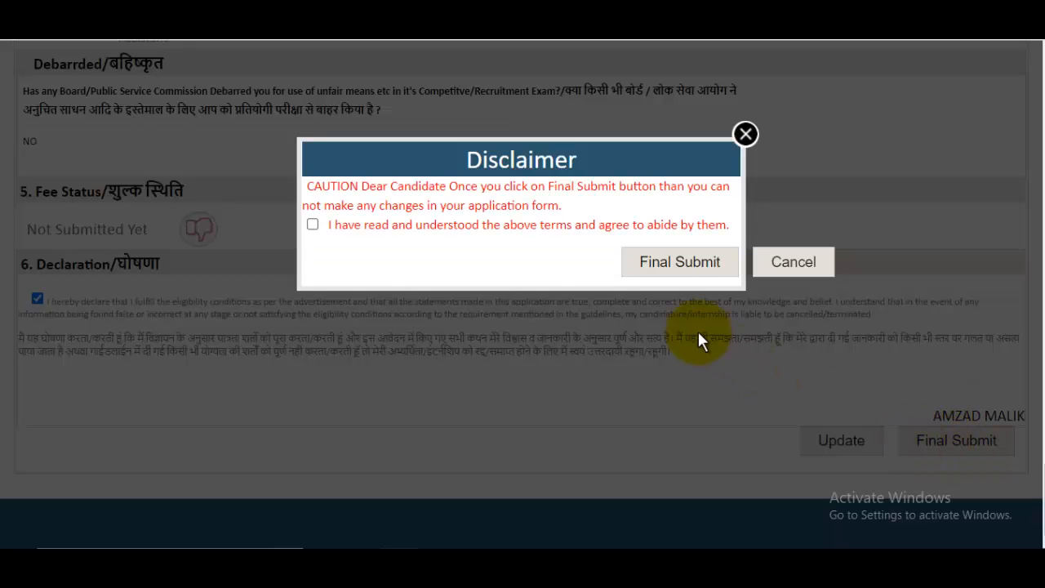
click(677, 271)
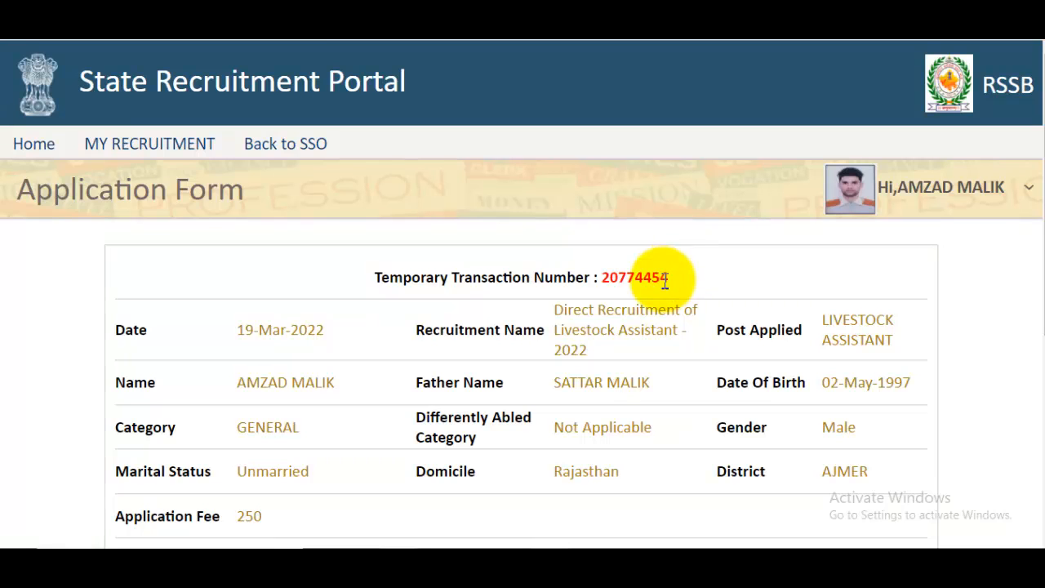
scroll(666, 279, down, 5)
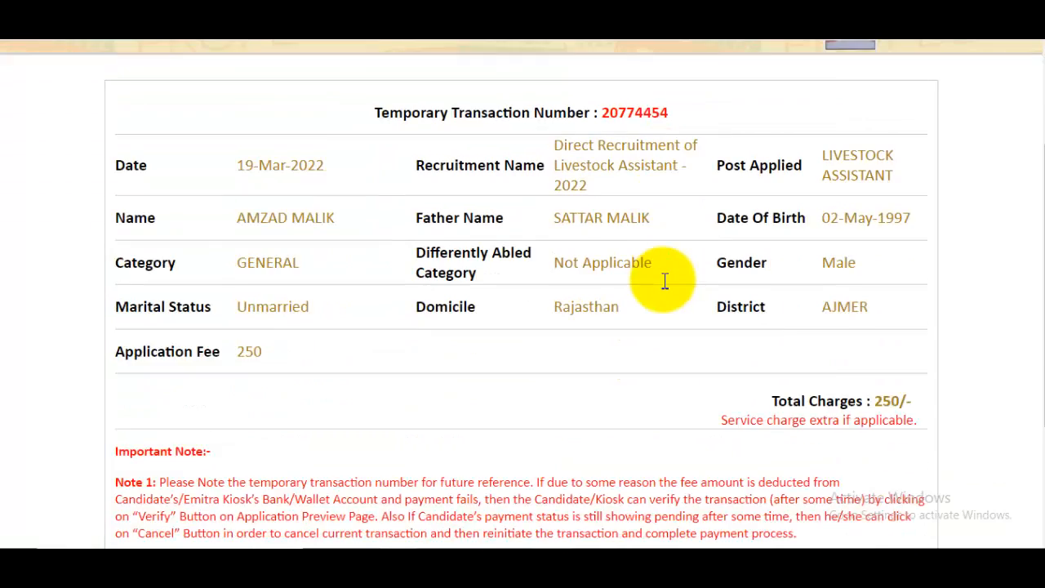
- Pay the ₹260 fee via eMitra's Aggregator option, selecting IDBI PAYMENT GATEWAY after confirming both prompts
click(914, 475)
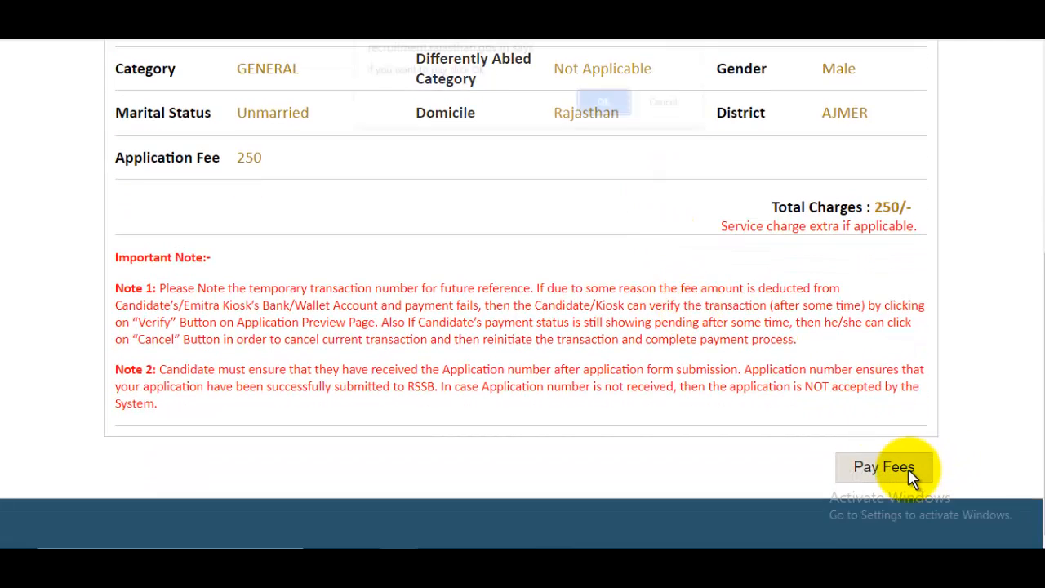
click(602, 113)
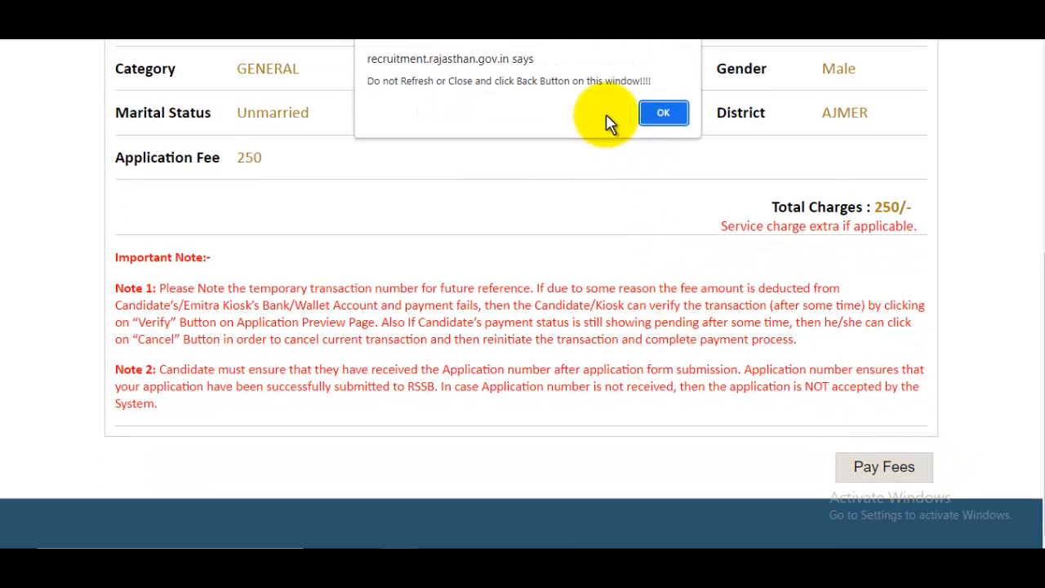
click(663, 119)
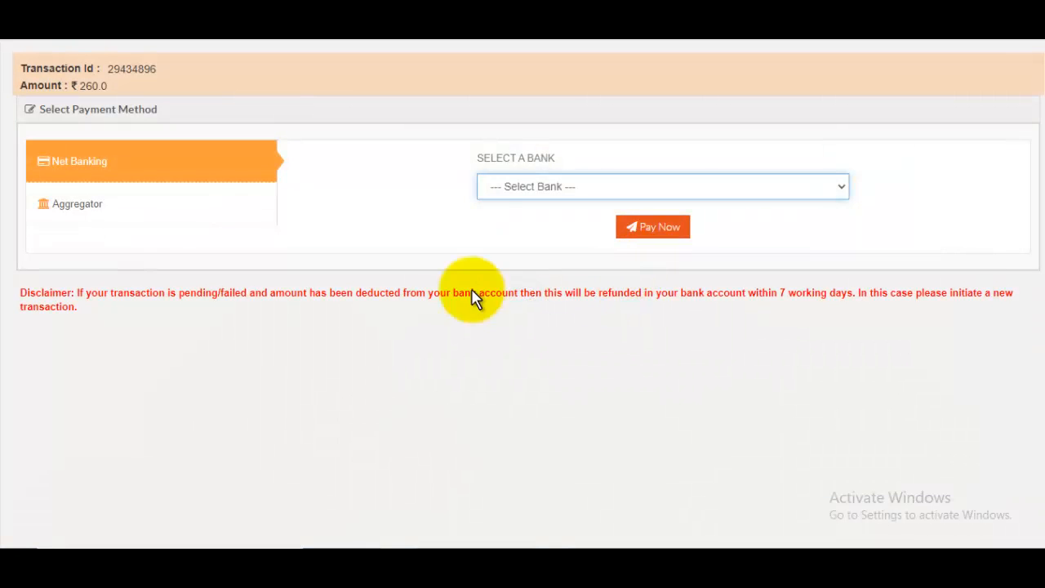
click(90, 208)
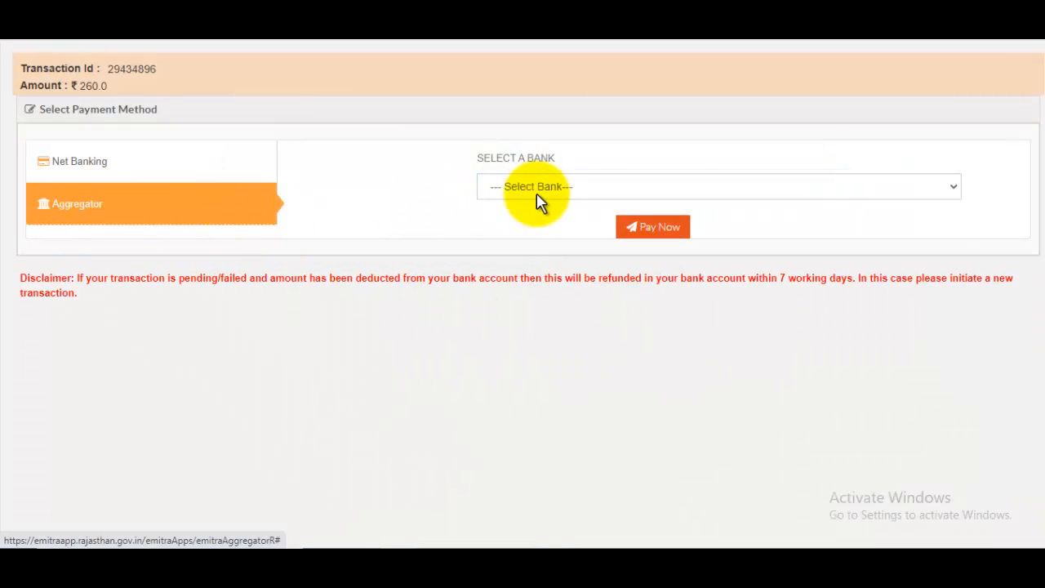
click(539, 187)
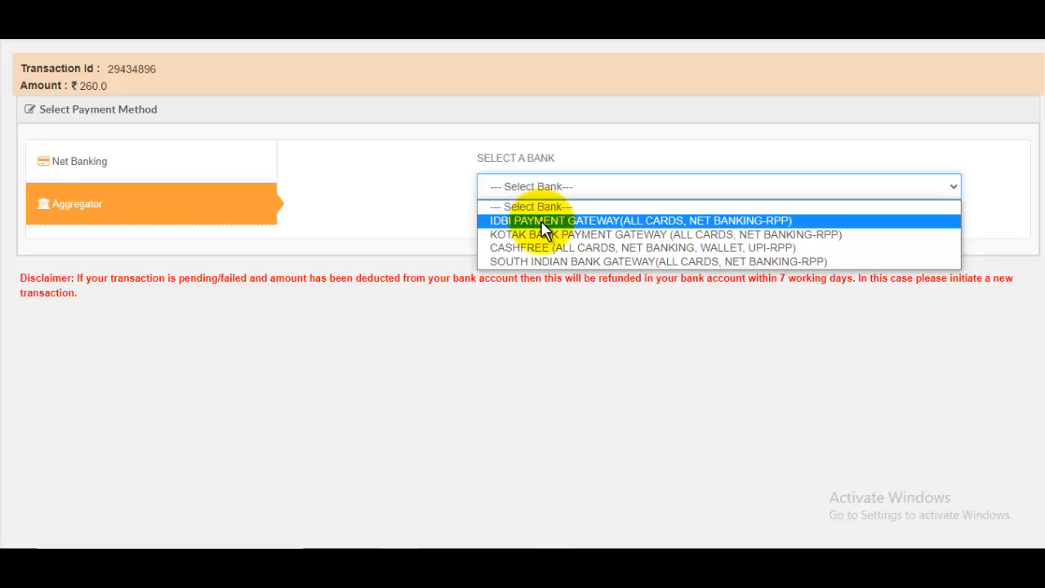
click(543, 229)
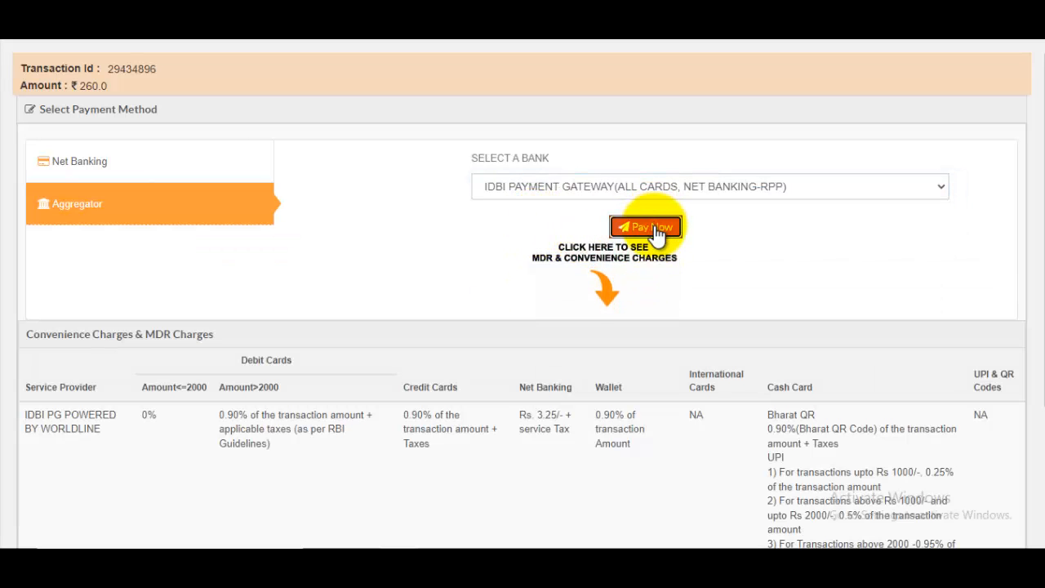
click(647, 228)
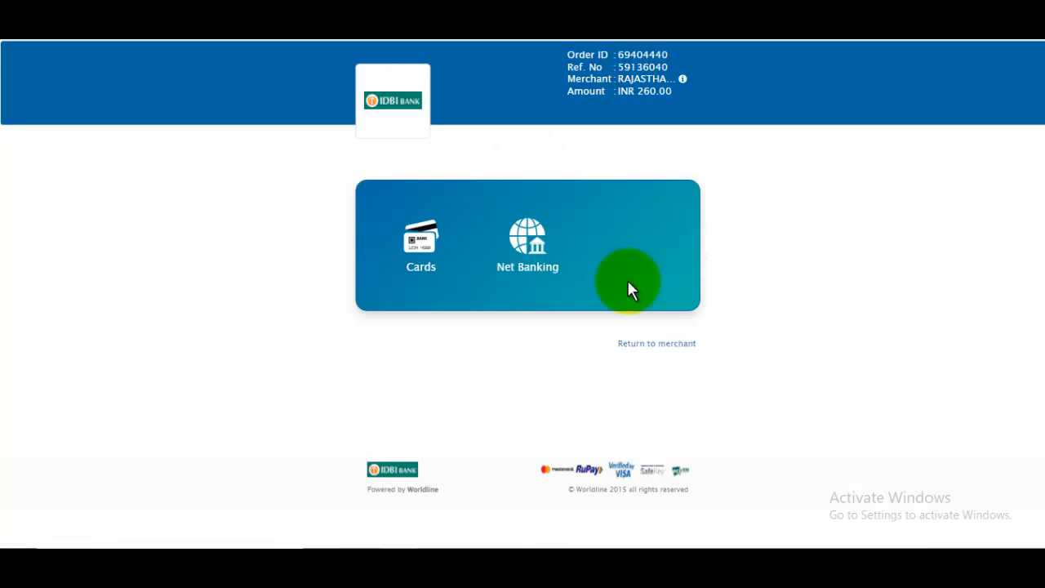
- Choose the Cards option on IDBI's payment page for the INR 260.00 fee
click(456, 268)
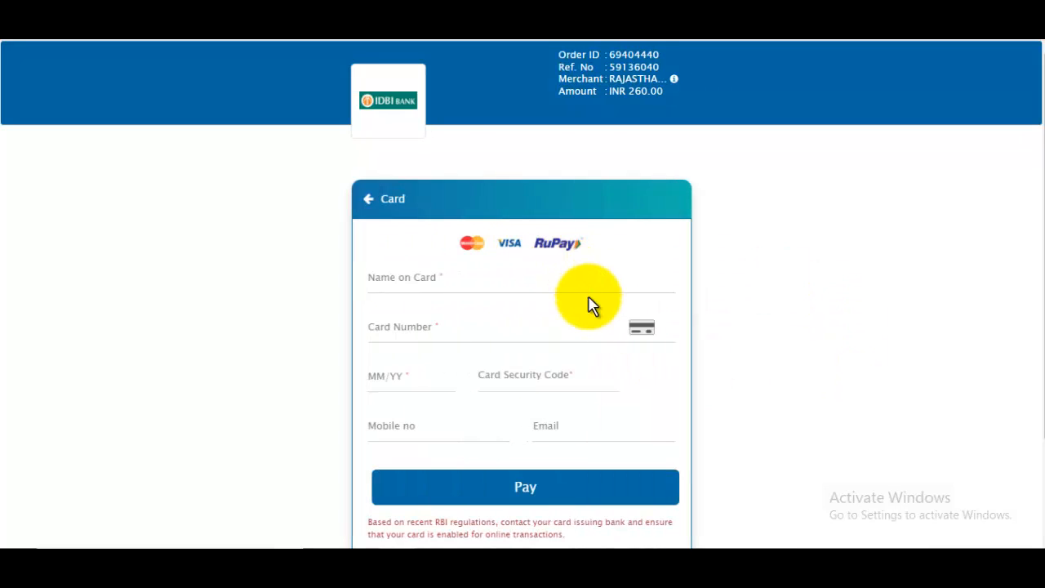
scroll(589, 310, down, 2)
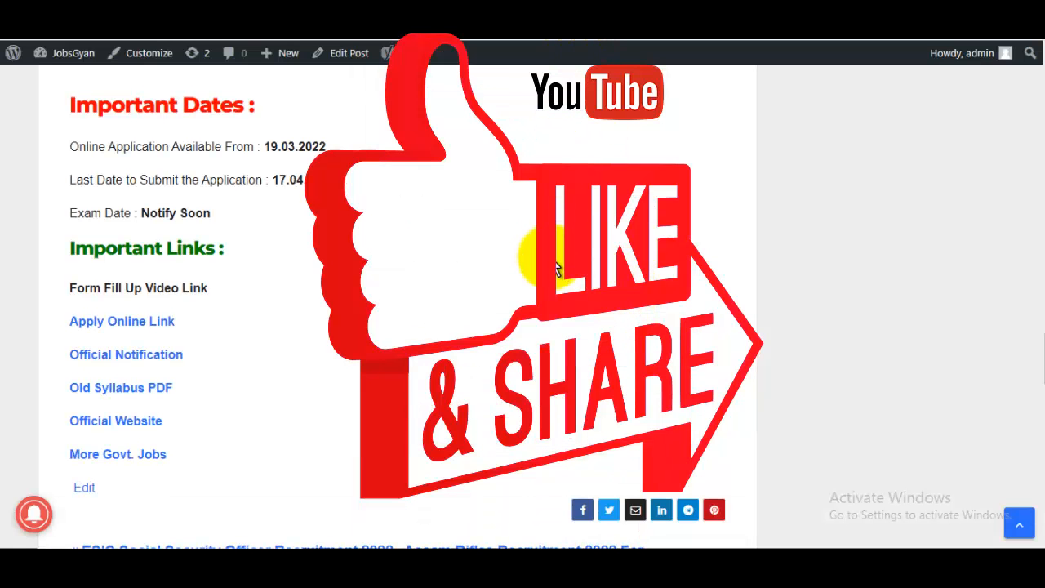
- Scroll through the JobsGyan post, then highlight the Gyandev Host channel name on YouTube
scroll(555, 269, up, 10)
scroll(554, 267, up, 10)
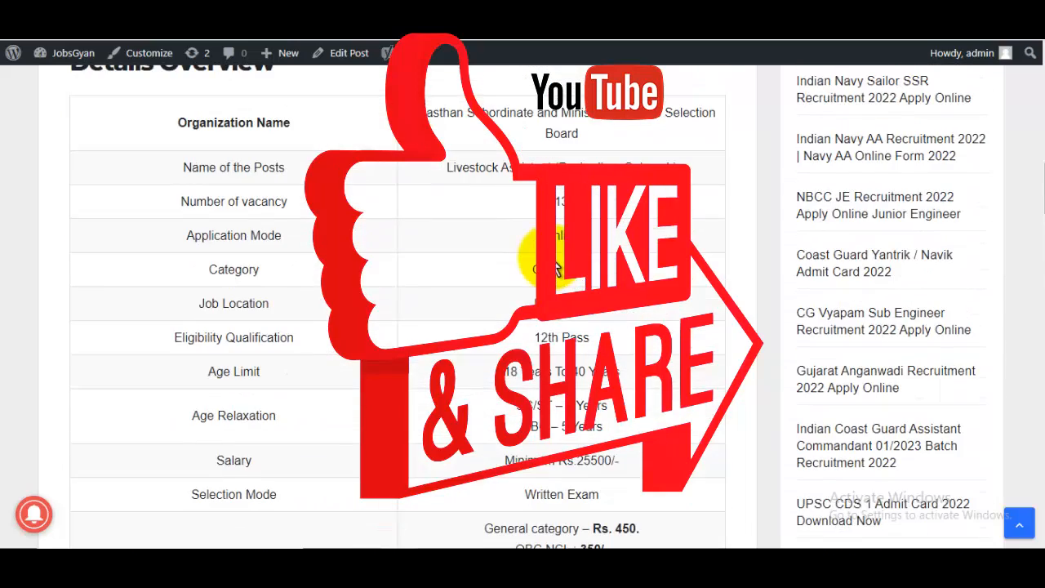
scroll(547, 261, down, 2)
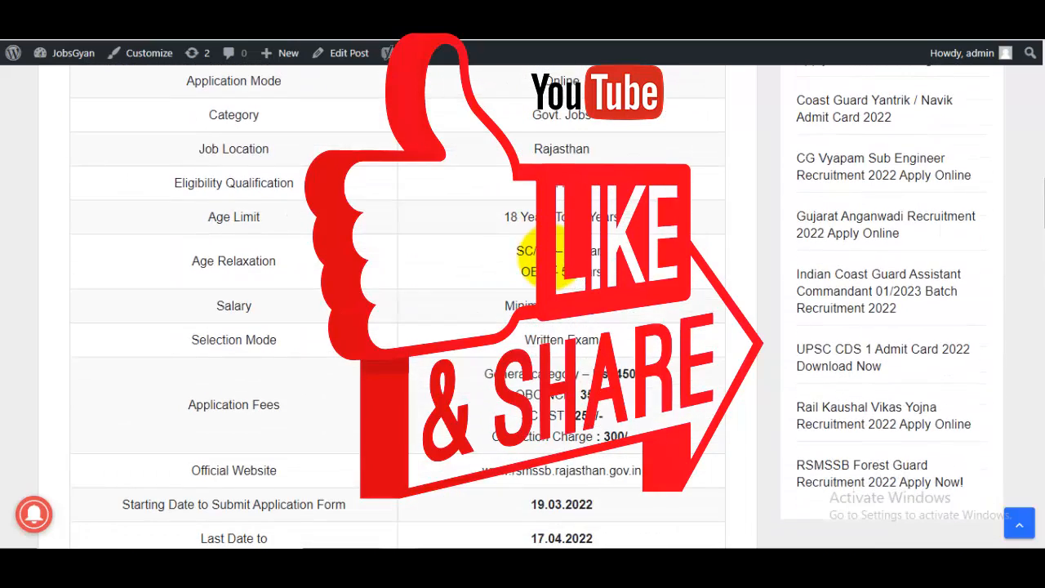
scroll(540, 259, up, 10)
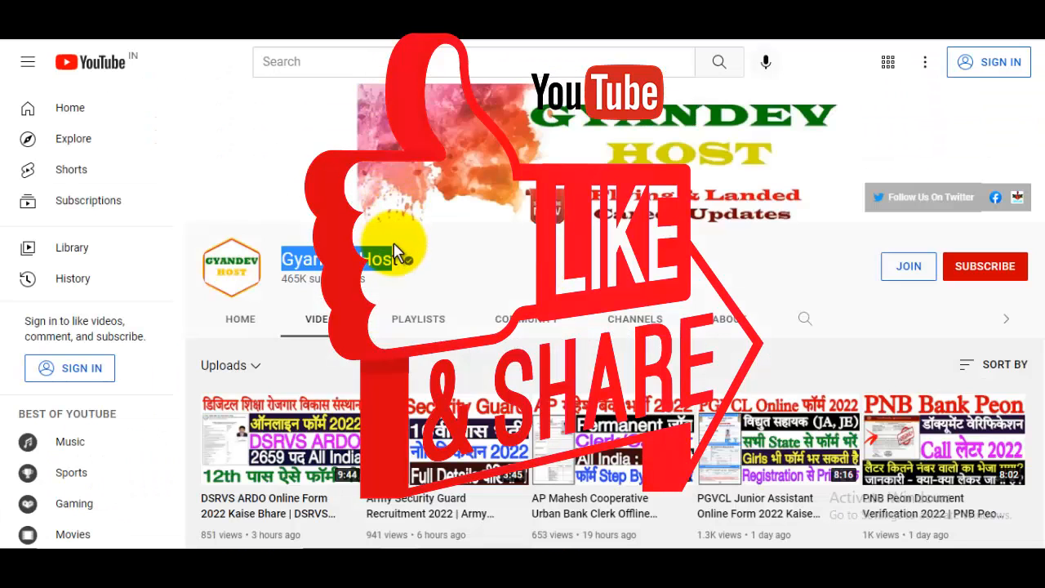
click(307, 271)
drag(290, 263, 413, 261)
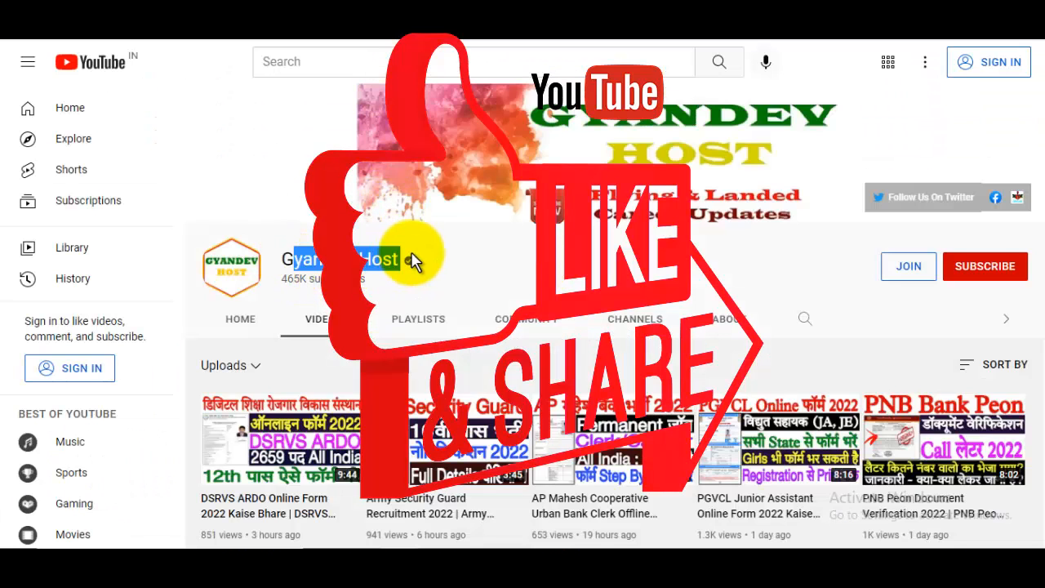